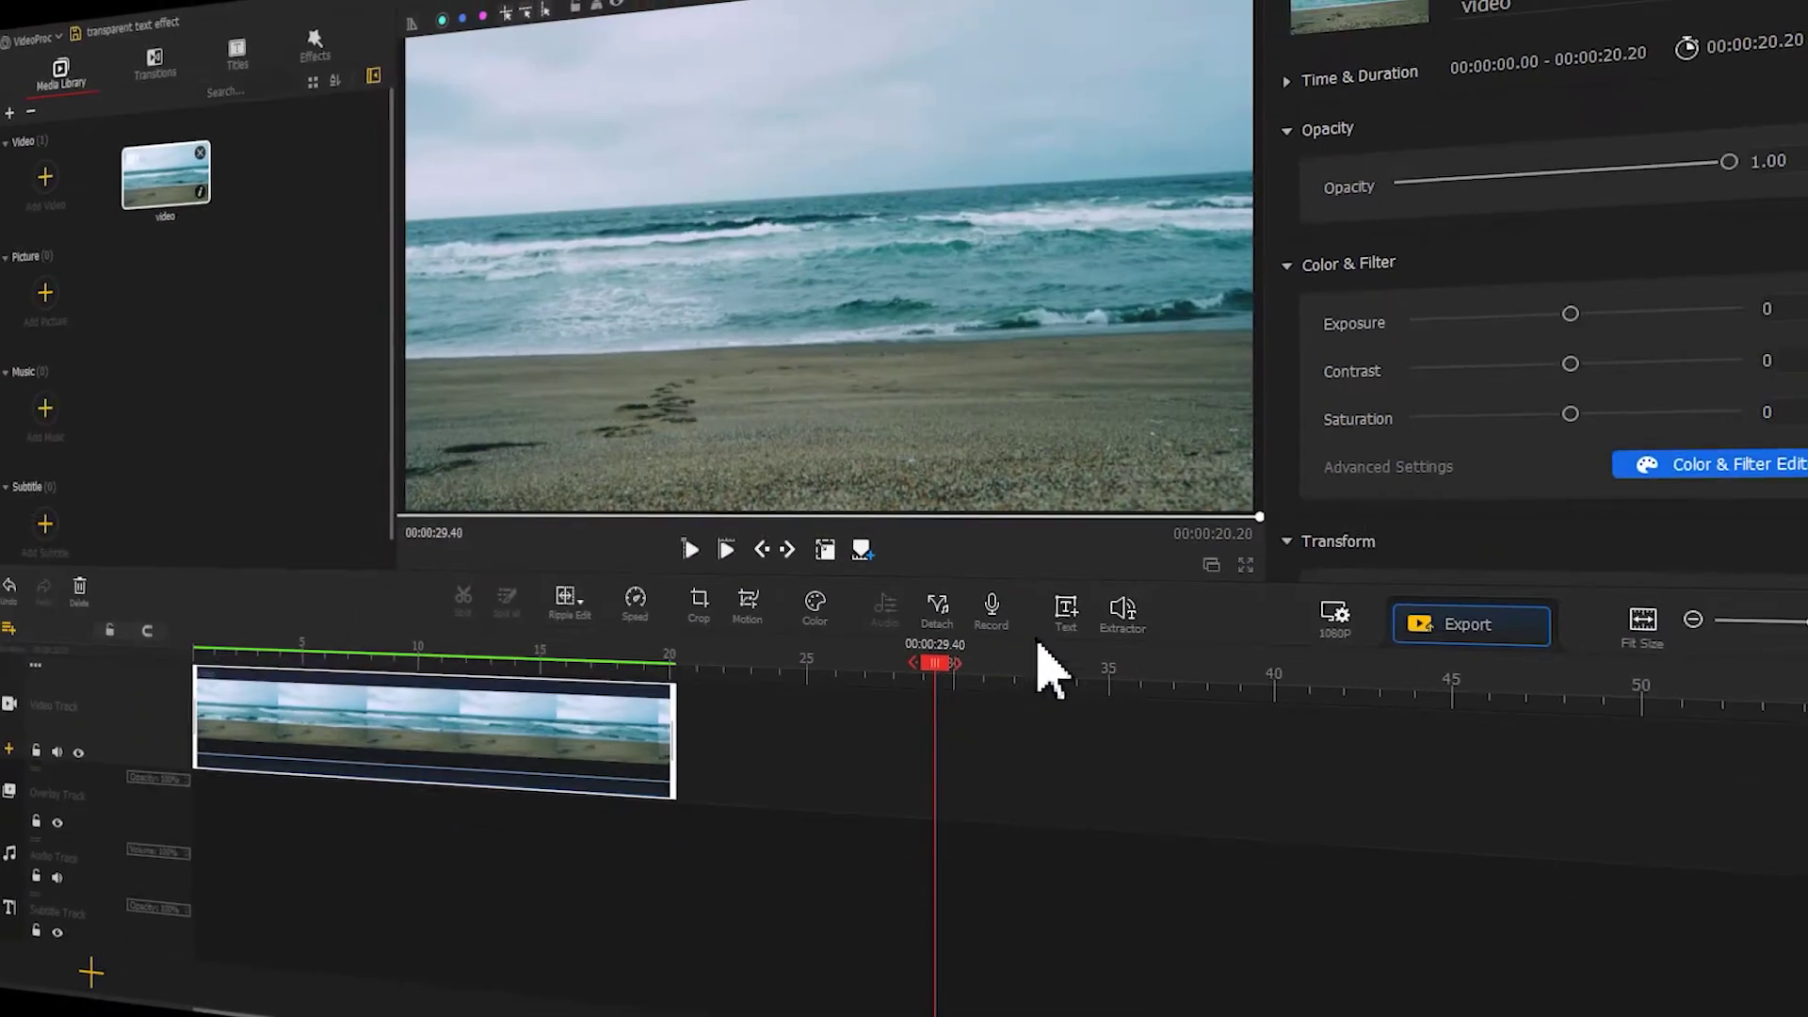
Add a text clip at the playhead and select its 'Text Here' placeholder wording.
left_click(1069, 622)
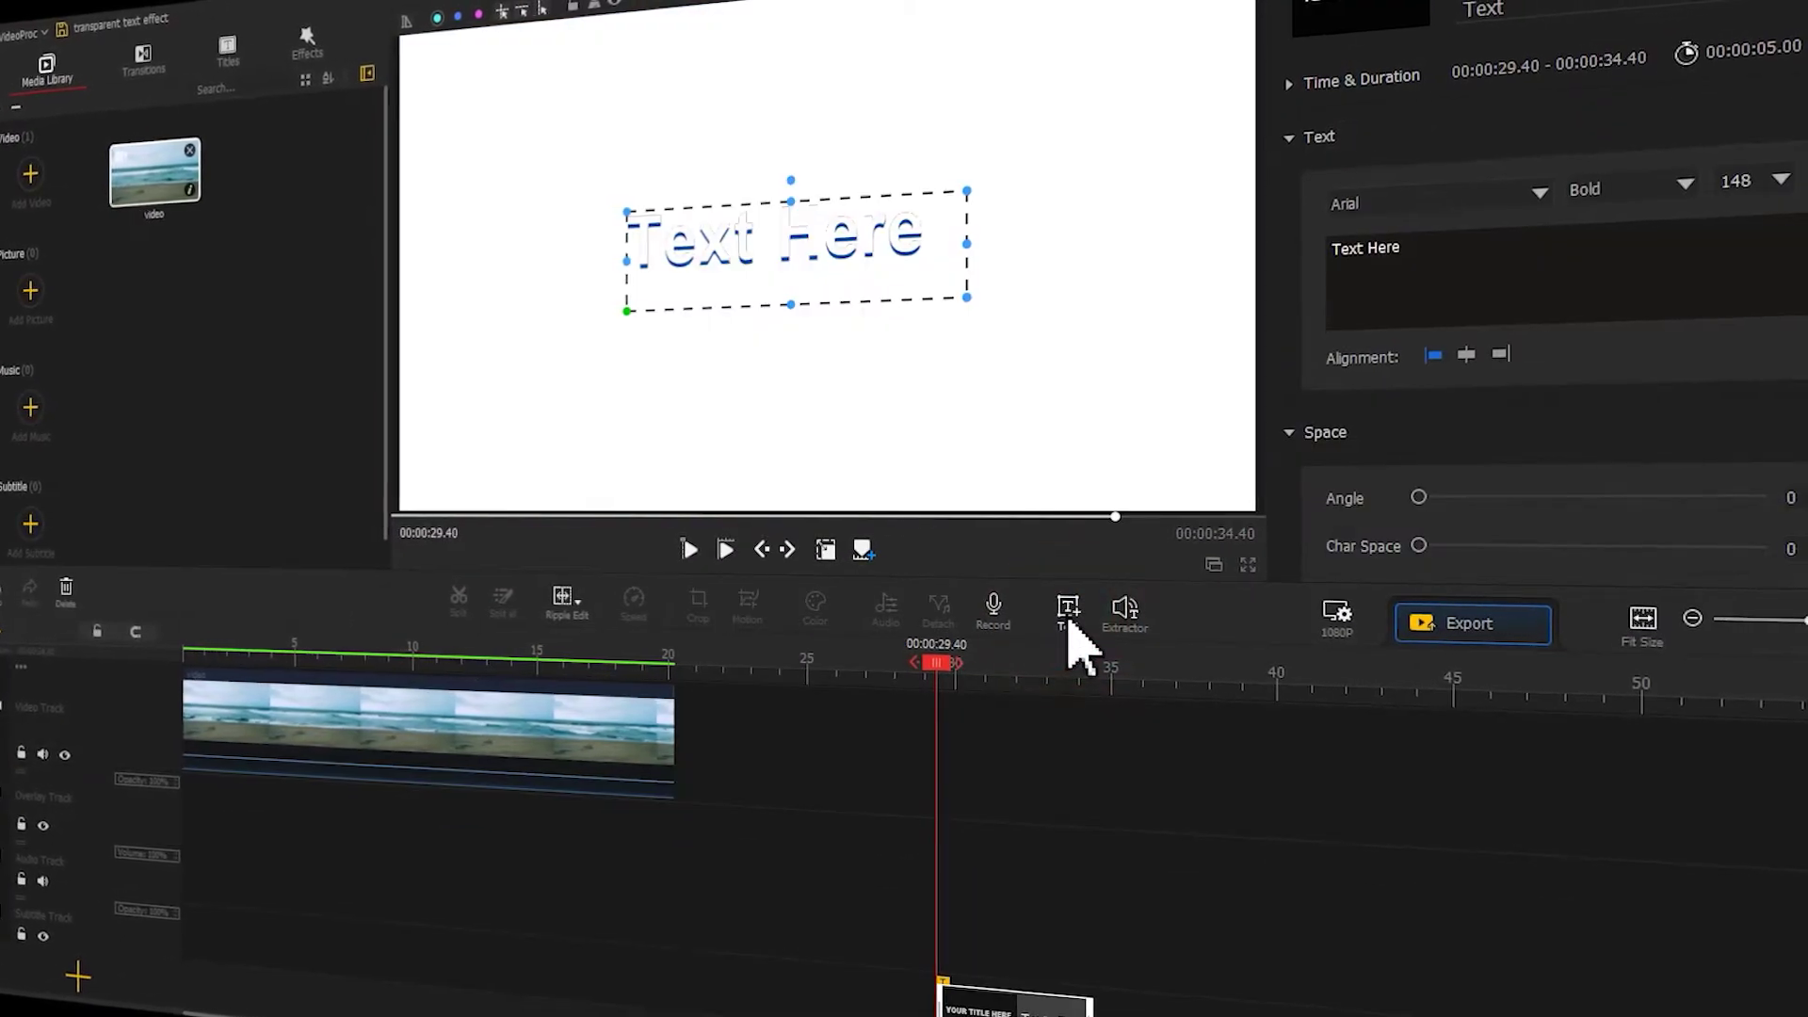
left_click(1438, 256)
left_click_drag(1441, 259, 1332, 262)
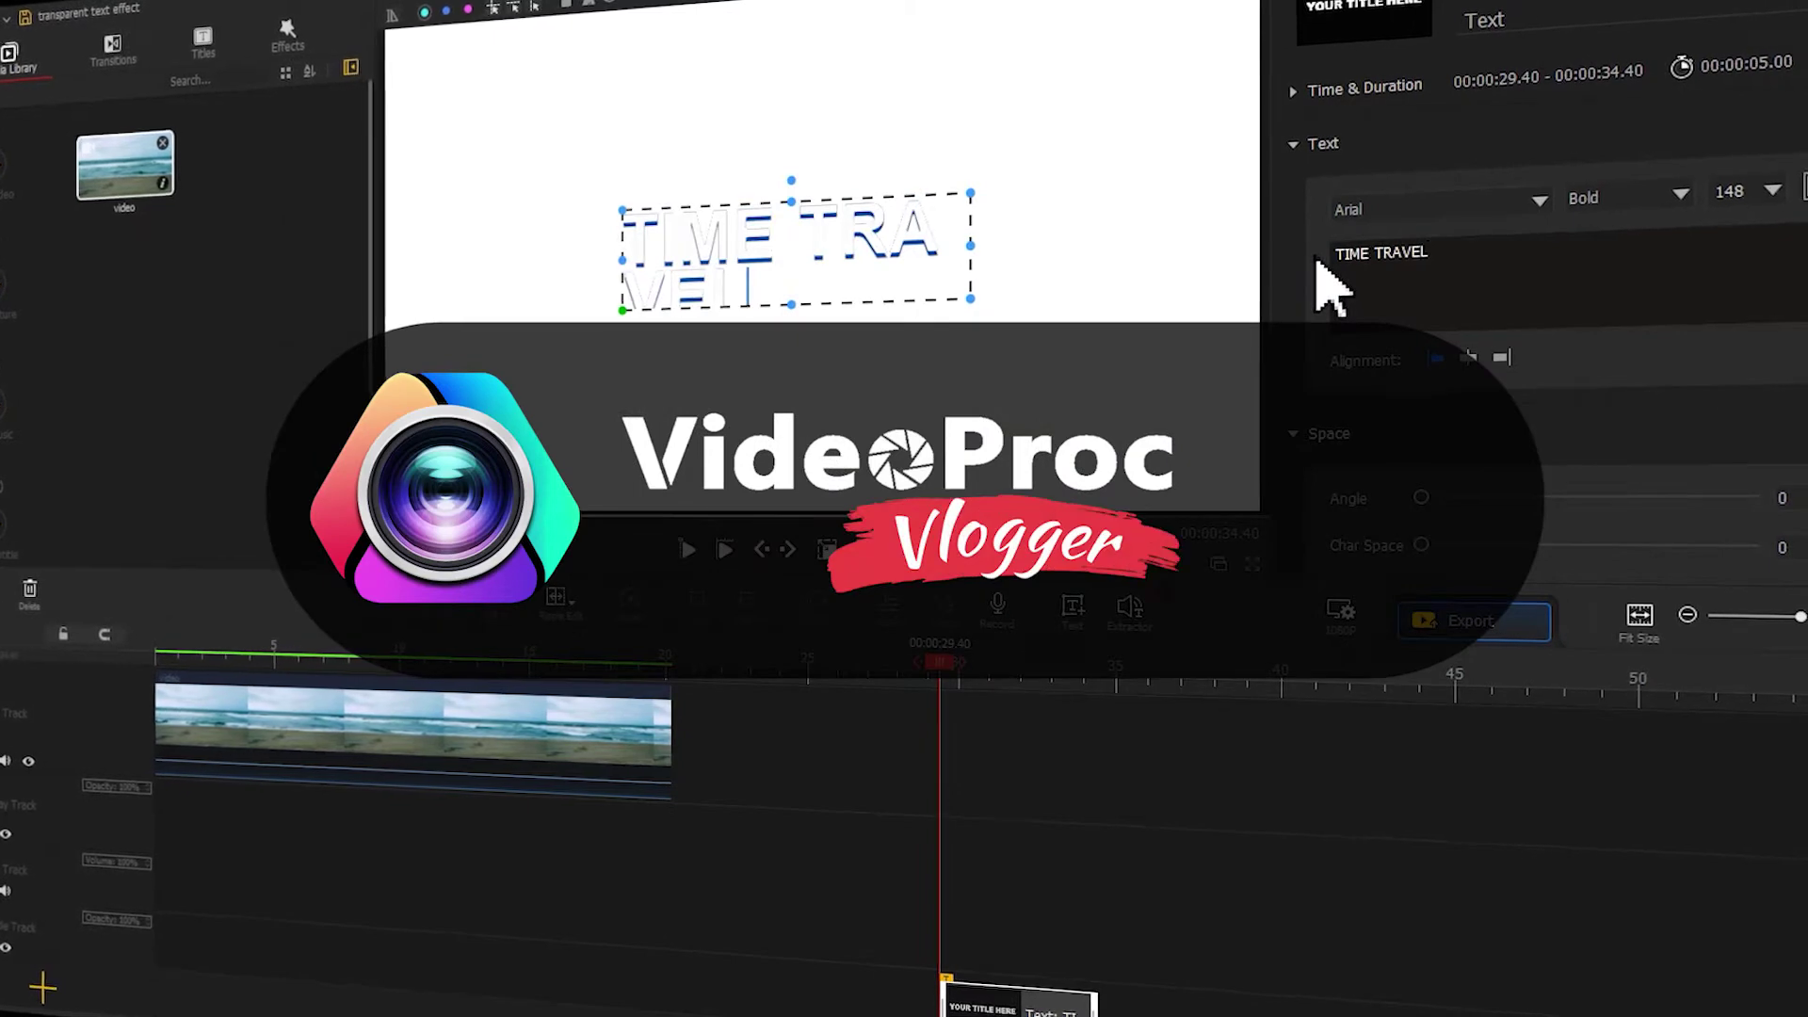
Set the title font to Impact at size 220.
left_click(1427, 209)
left_click_drag(1695, 226, 1715, 415)
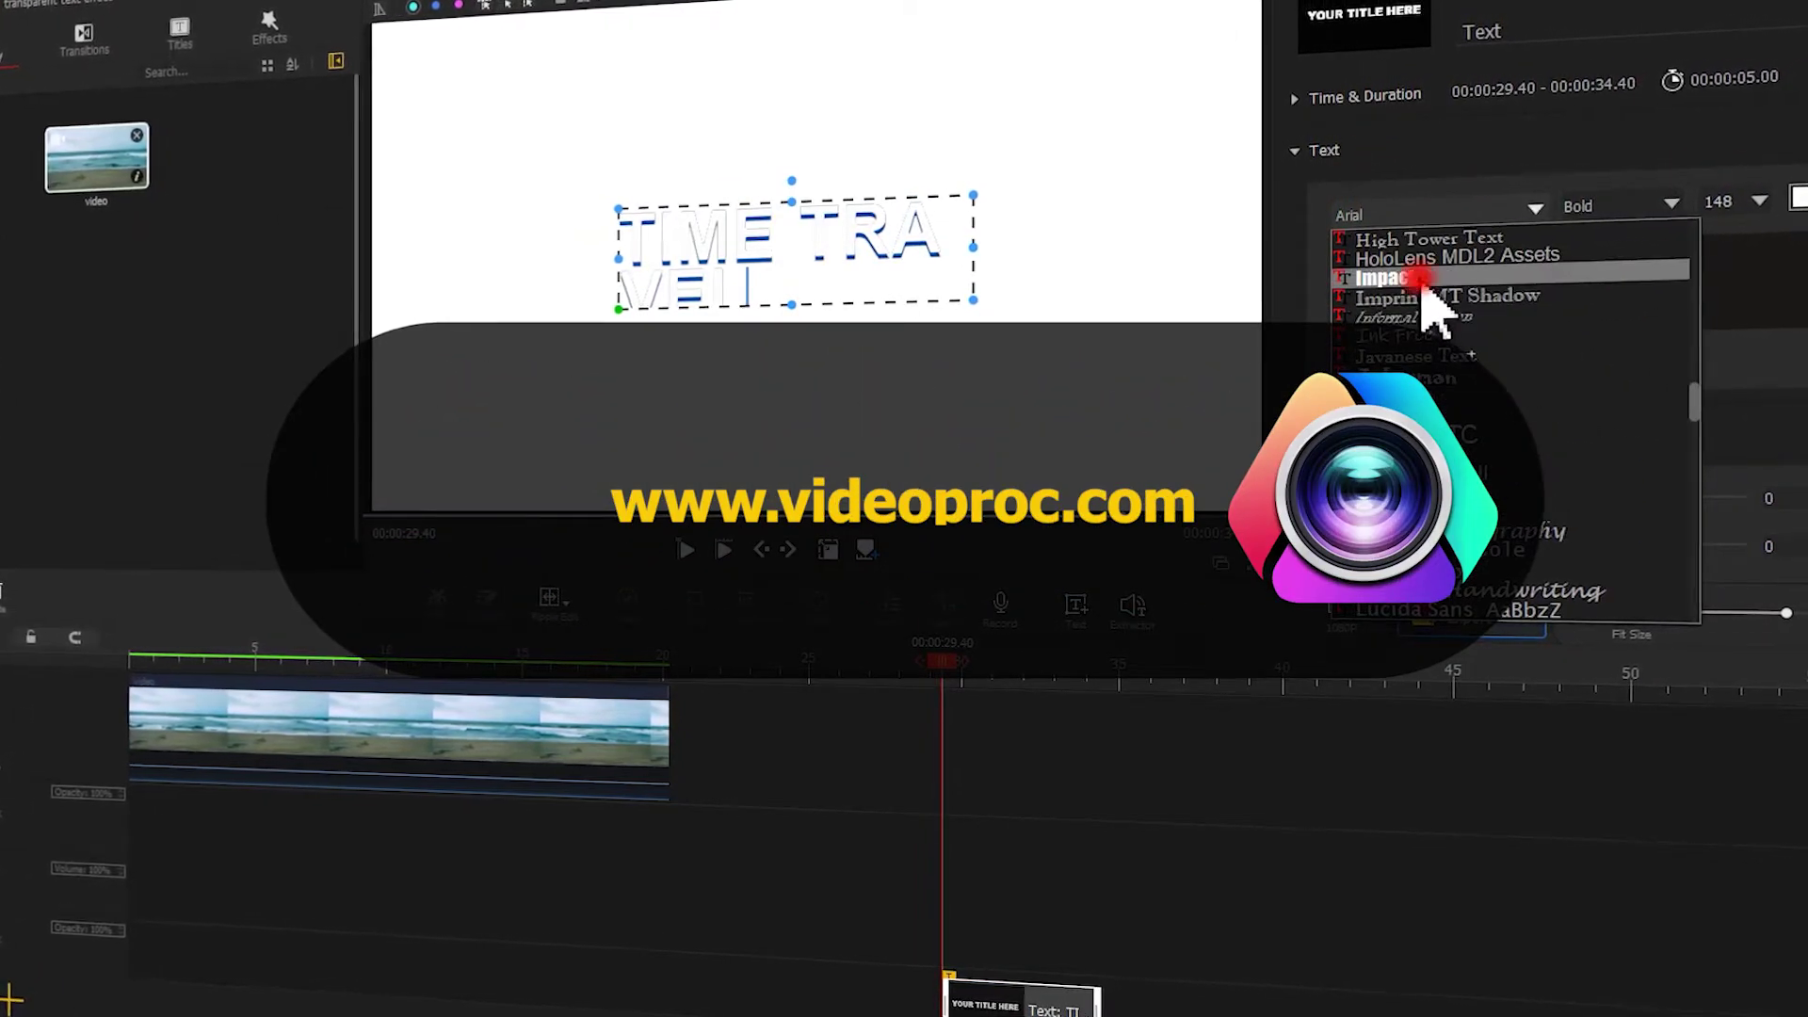
left_click(1446, 279)
double_click(1736, 206)
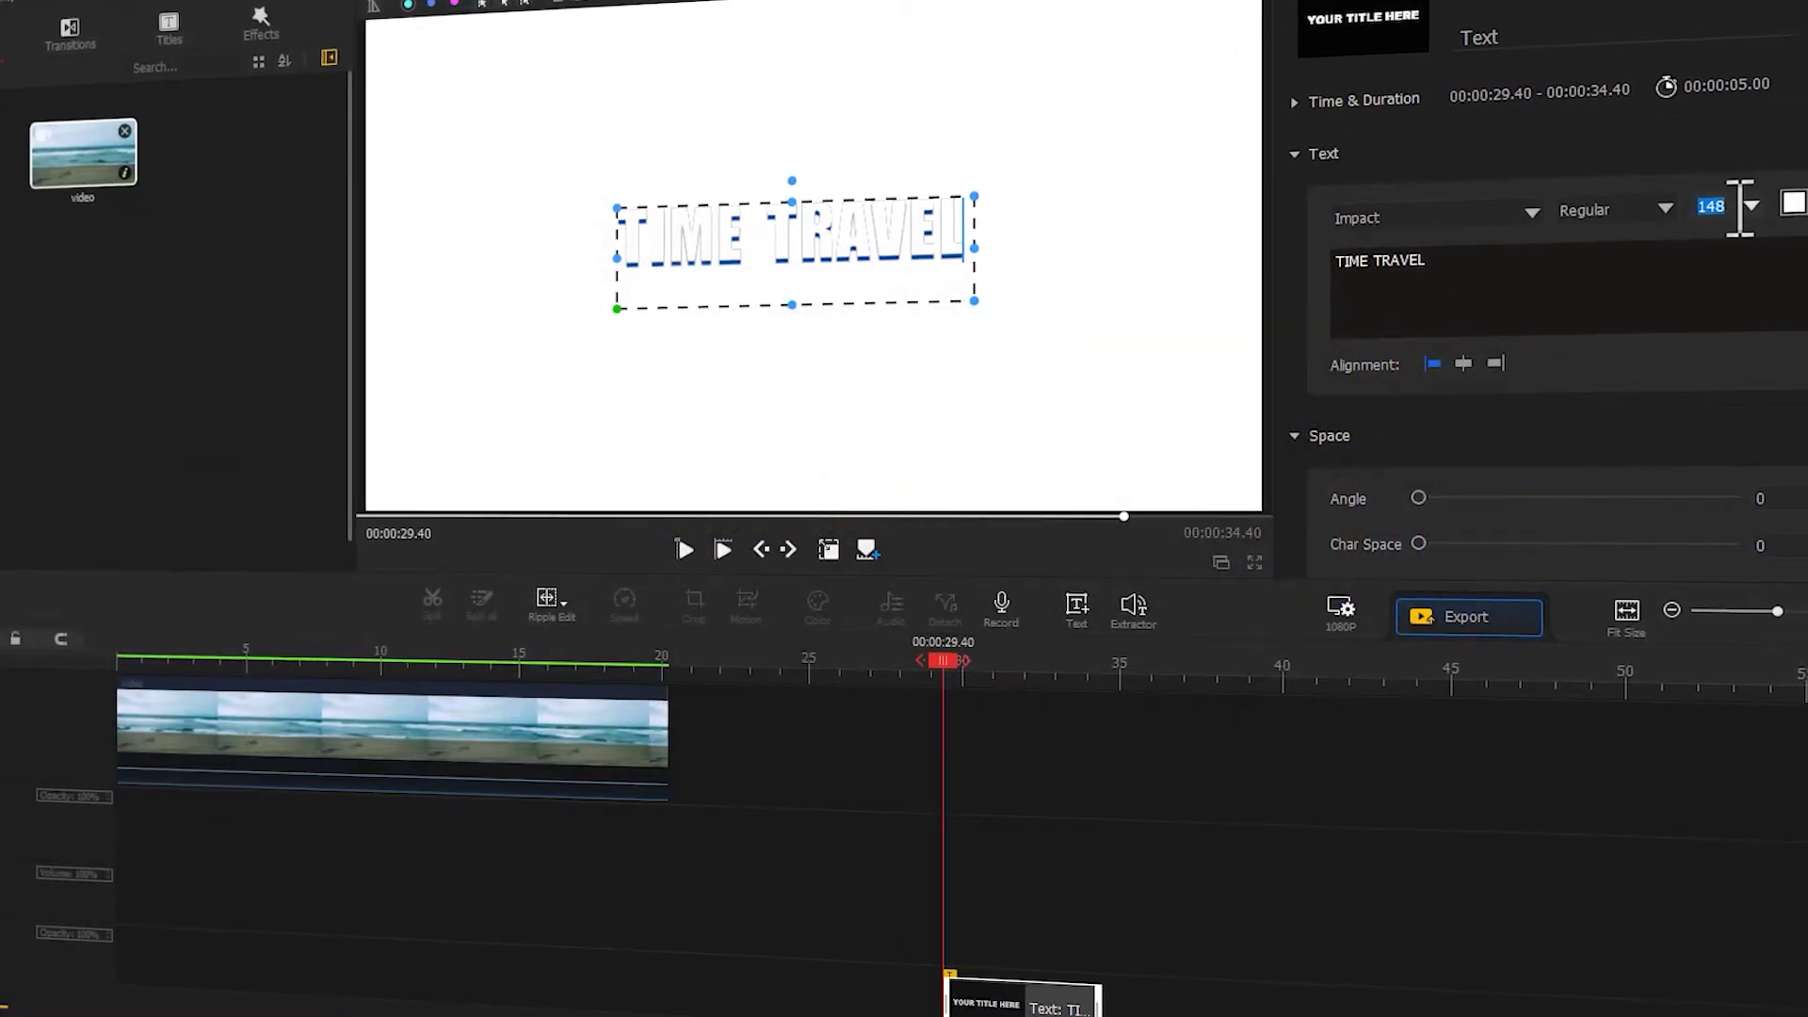
type("2207-28-0")
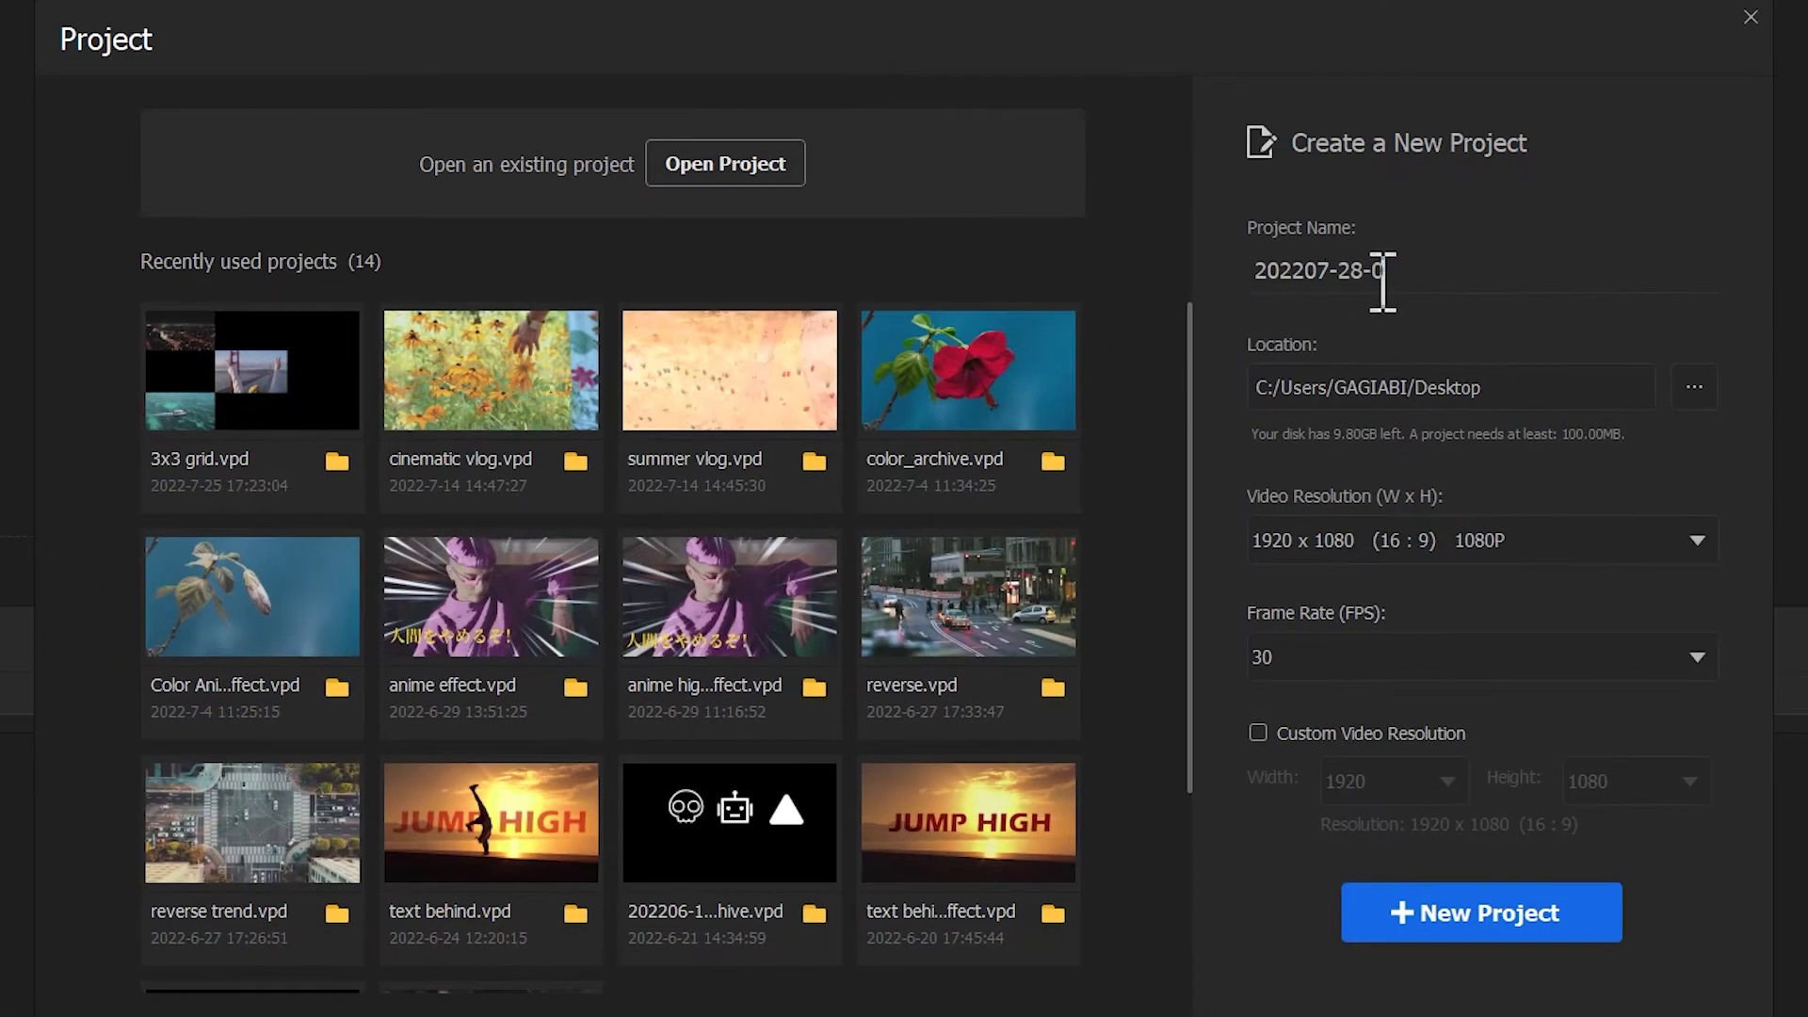
Create a project named 'transparent text effect' and import the beach video into its media library.
left_click(1401, 274)
type("transparent text effect")
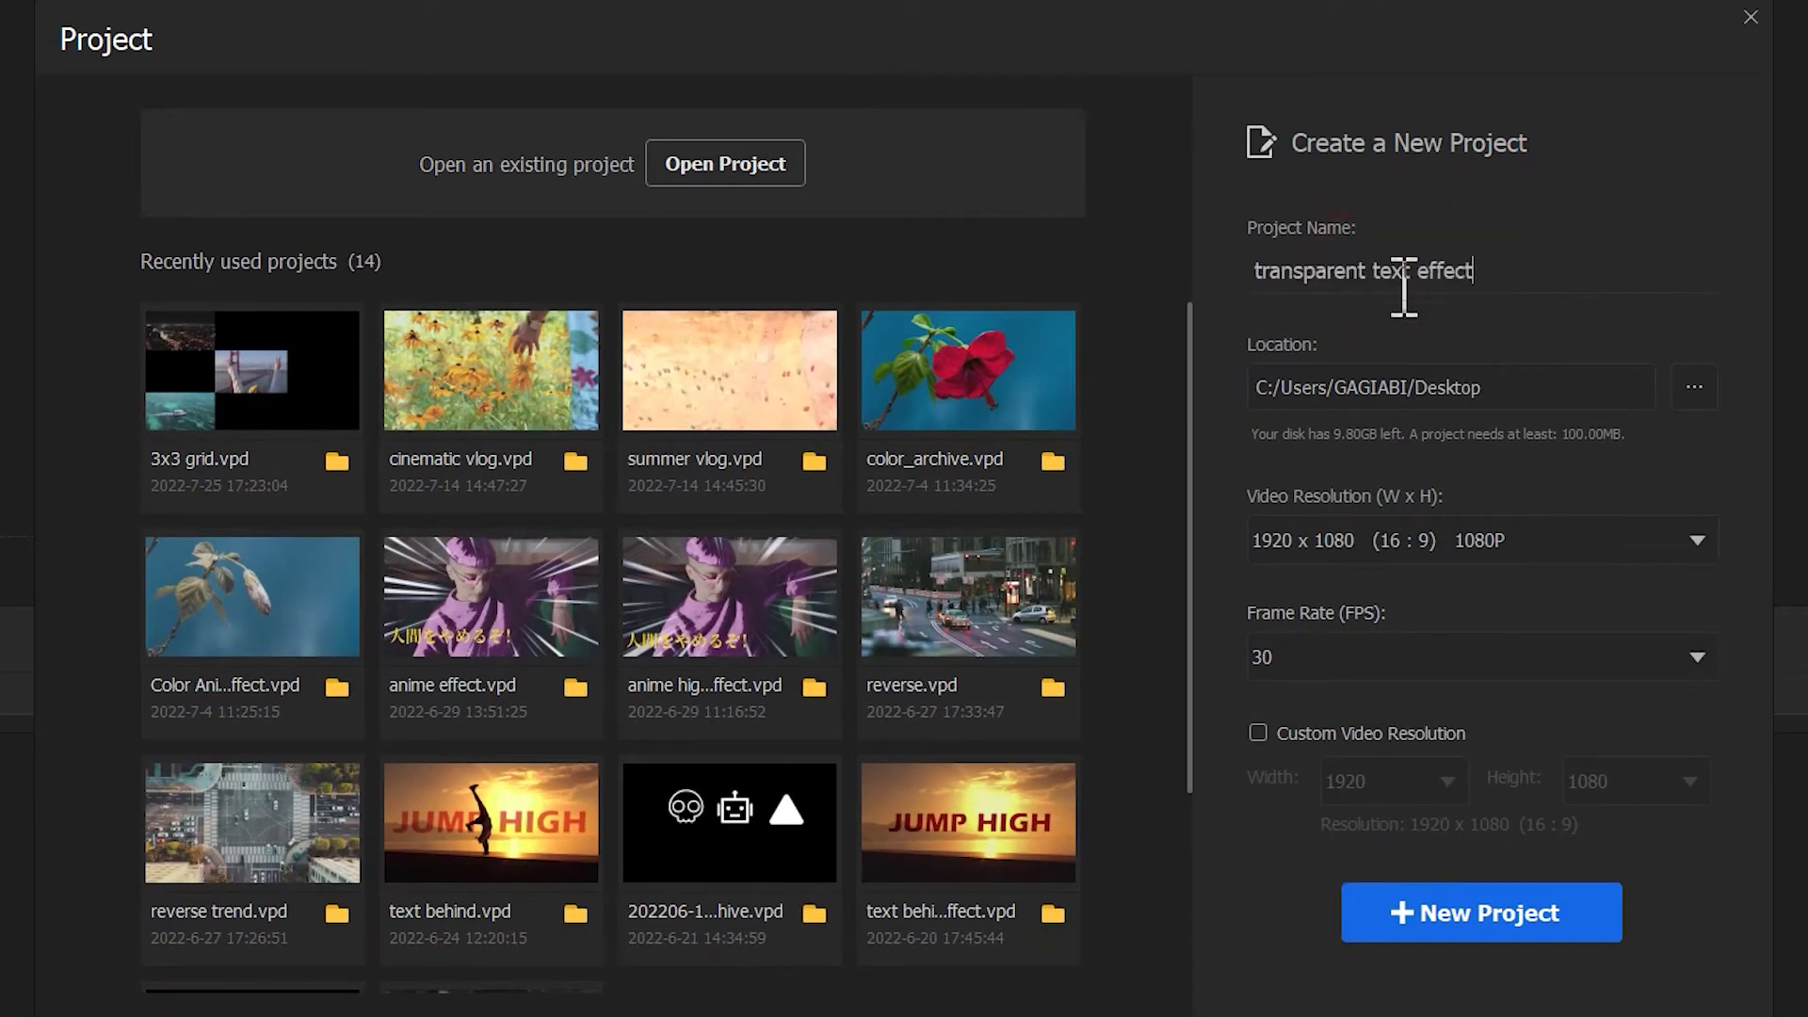
left_click(1474, 909)
left_click_drag(376, 1016, 187, 396)
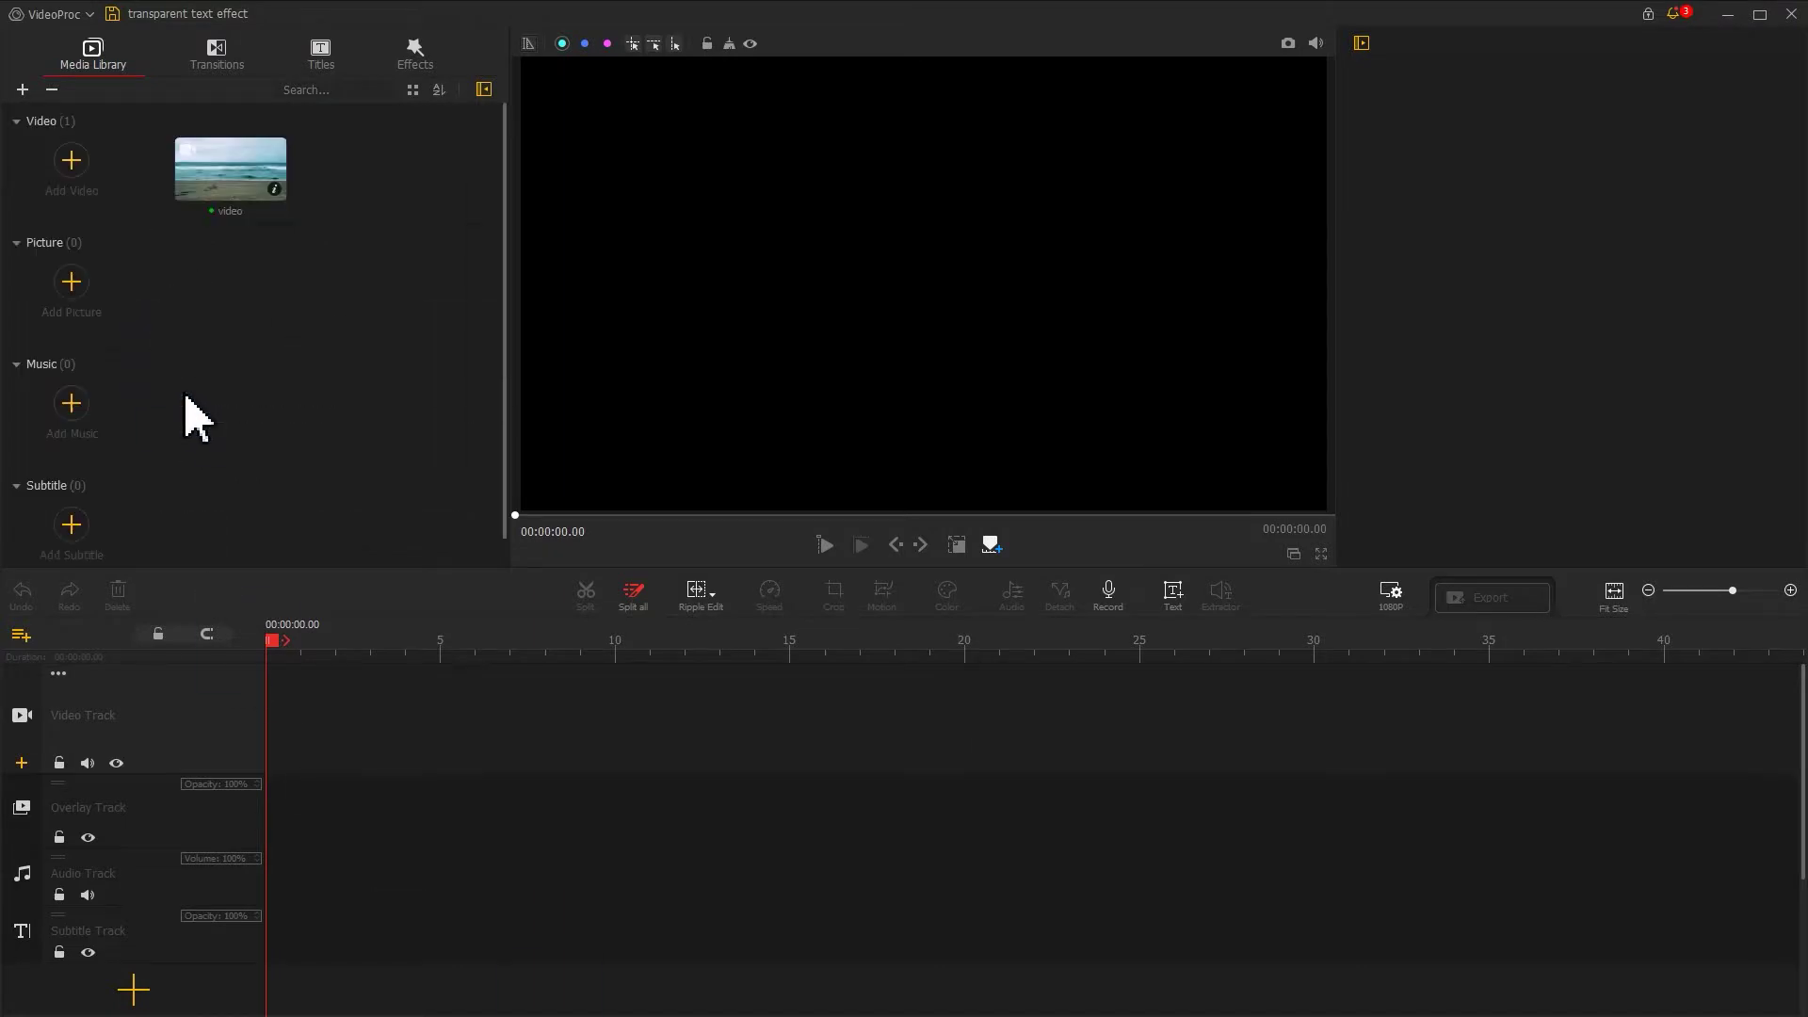
Place the beach clip on the video track and trim it from 1:06.90 to 20.20 seconds.
left_click_drag(209, 179, 315, 725)
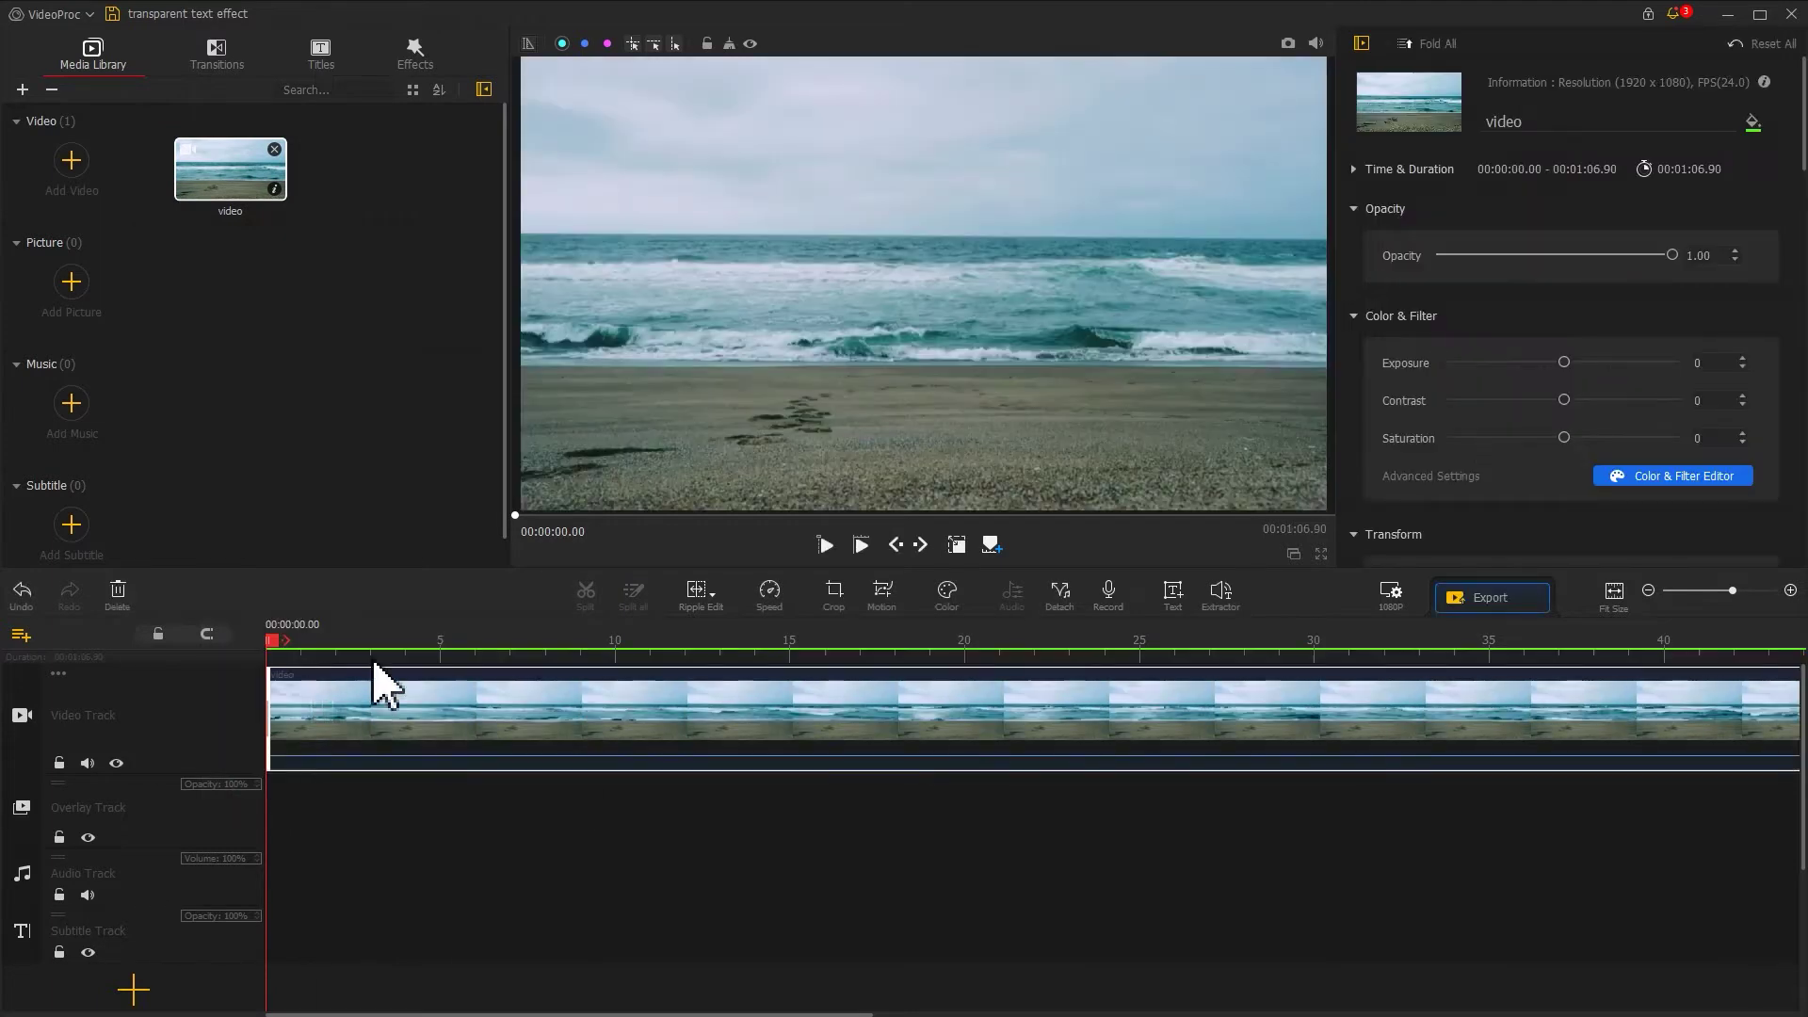
left_click_drag(369, 657, 295, 650)
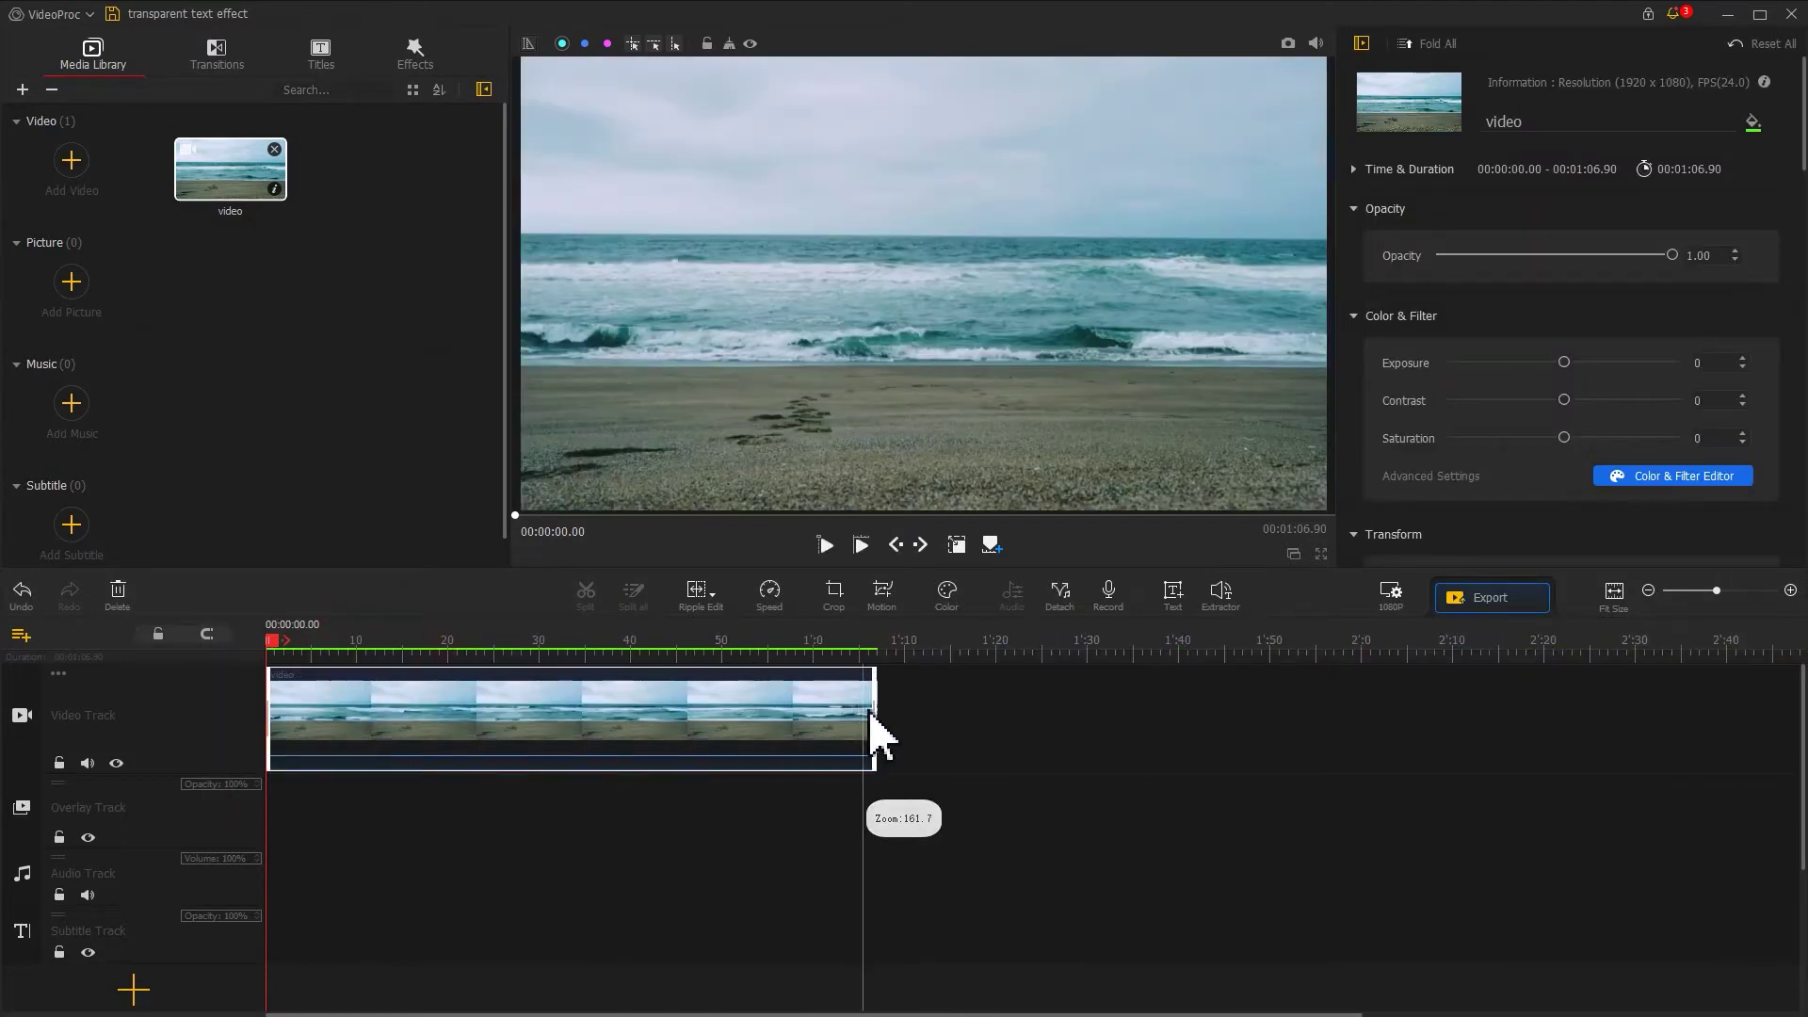
left_click_drag(873, 713, 740, 678)
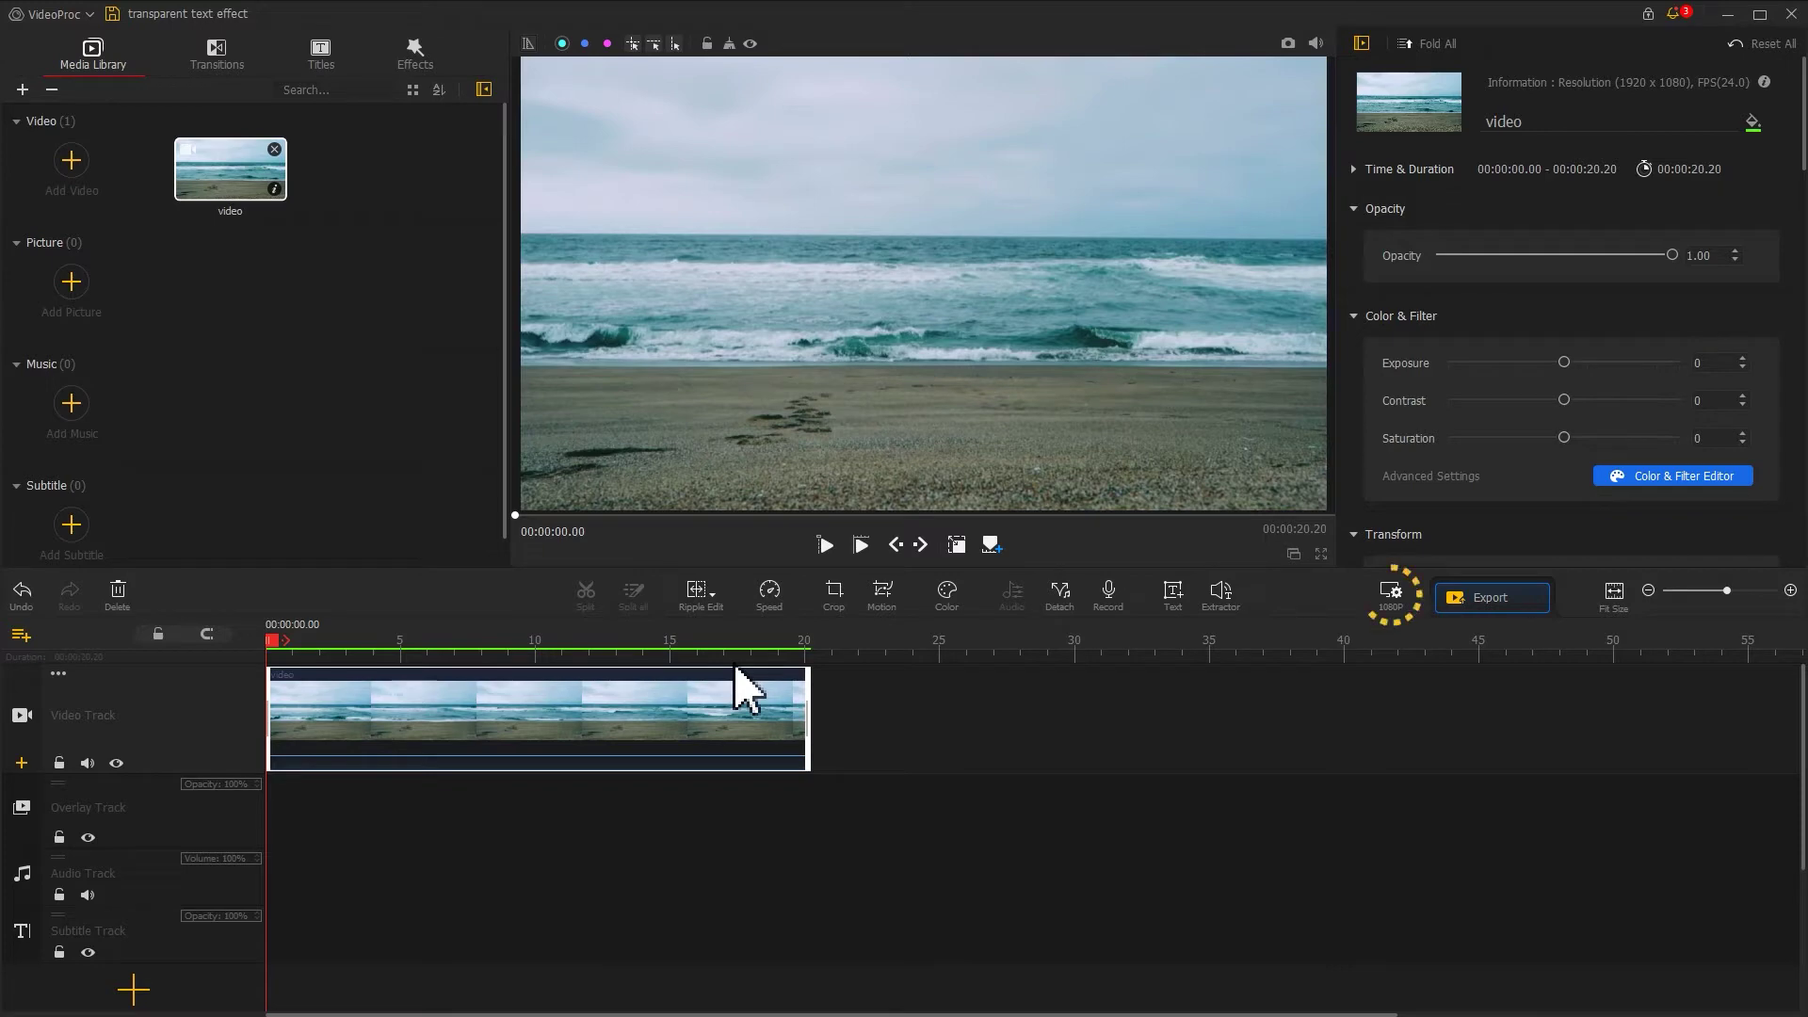
Set the background to White in the 1080P, 30 fps resolution settings.
left_click(1391, 608)
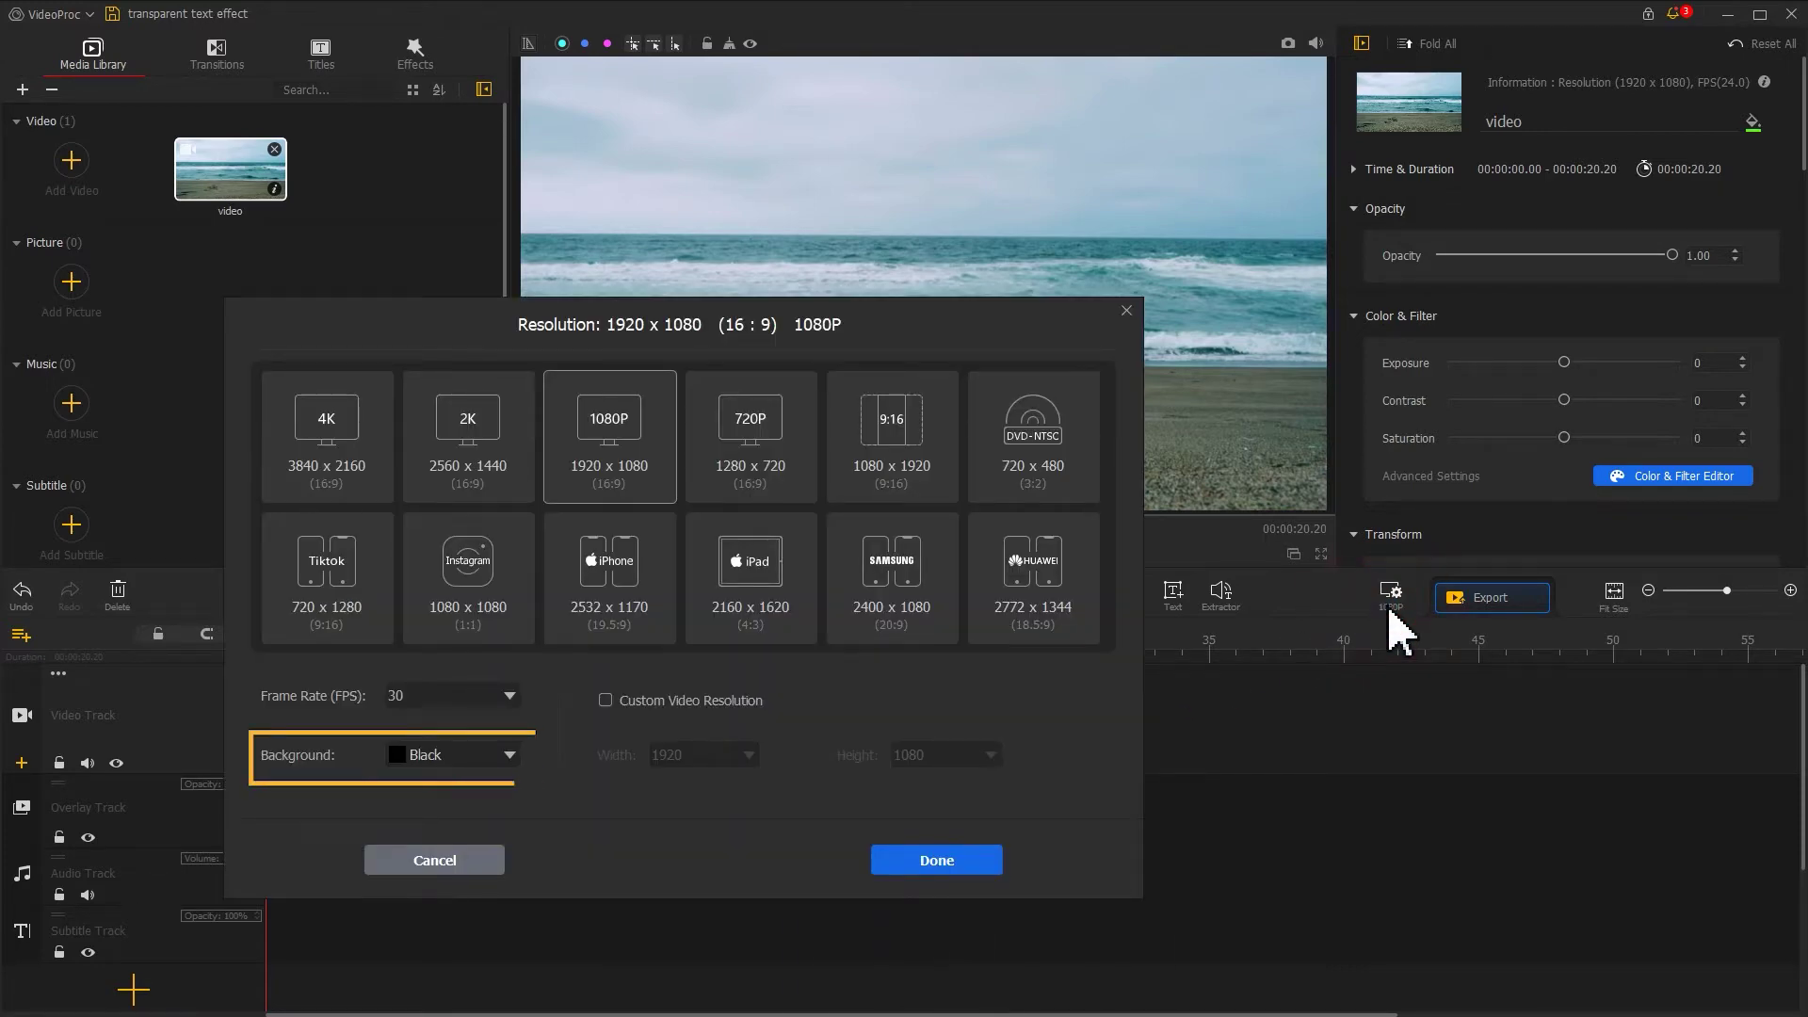
left_click(508, 754)
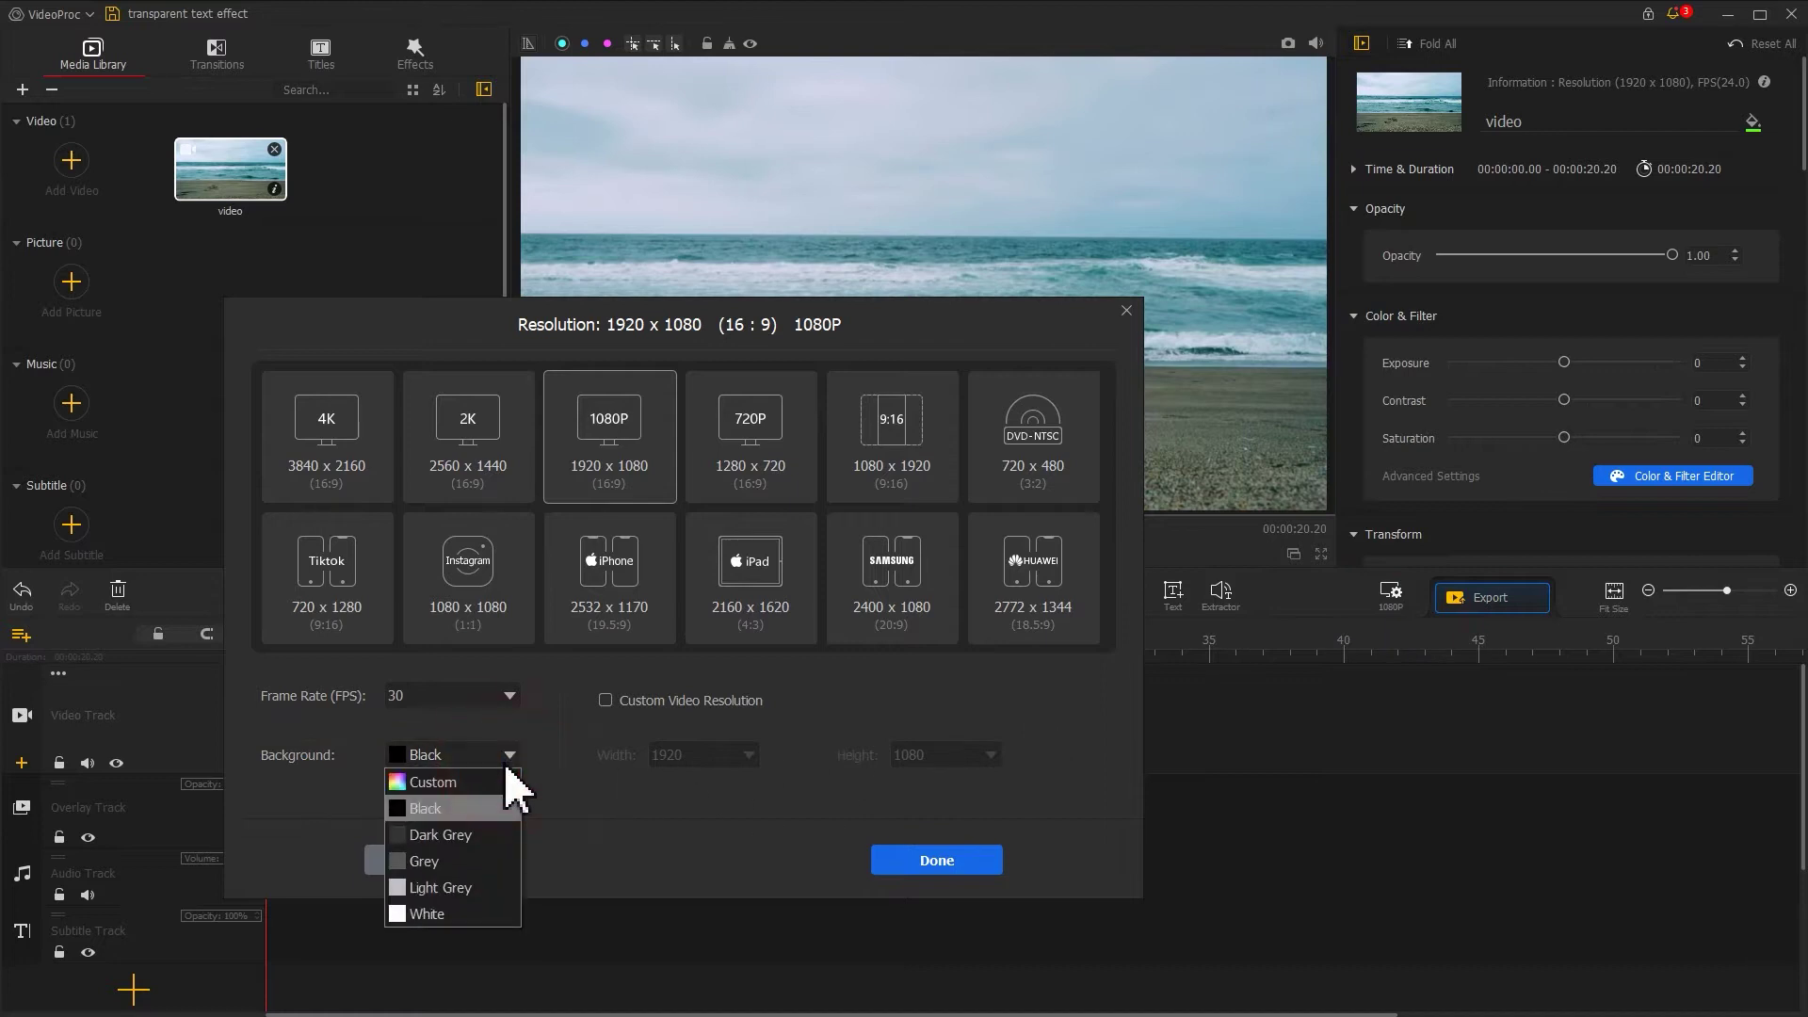
left_click(486, 915)
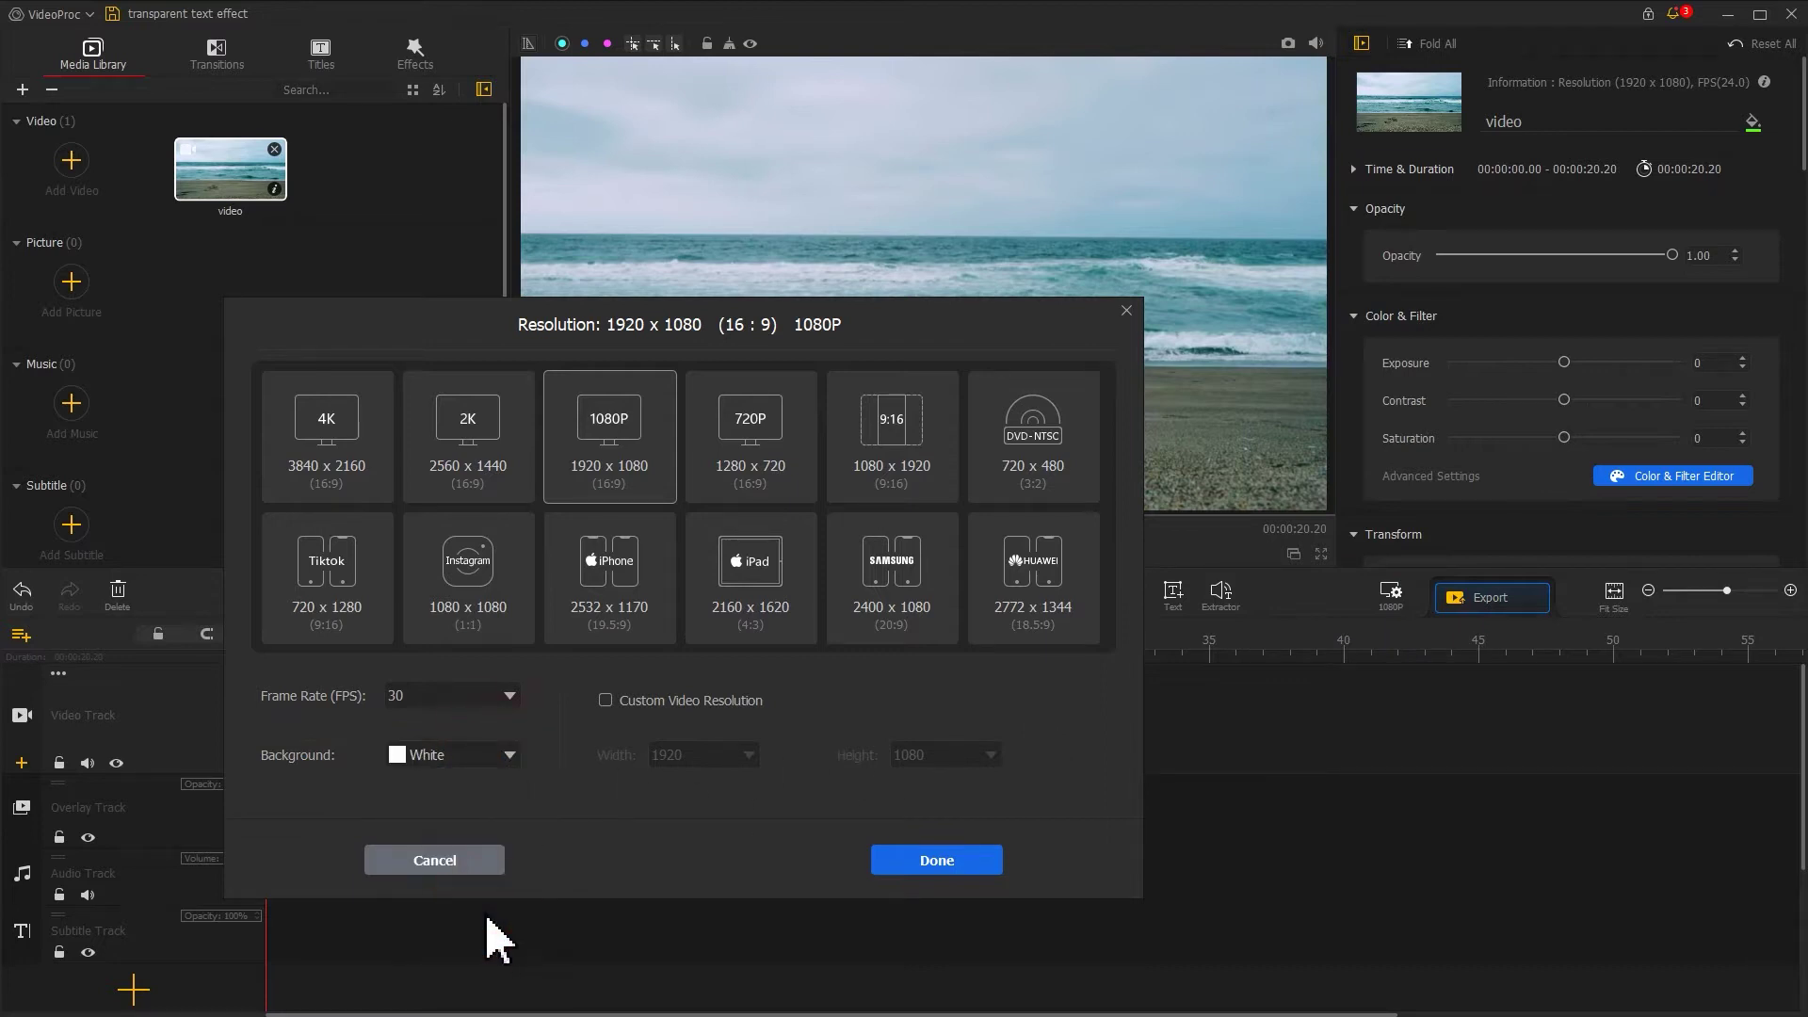
left_click(953, 862)
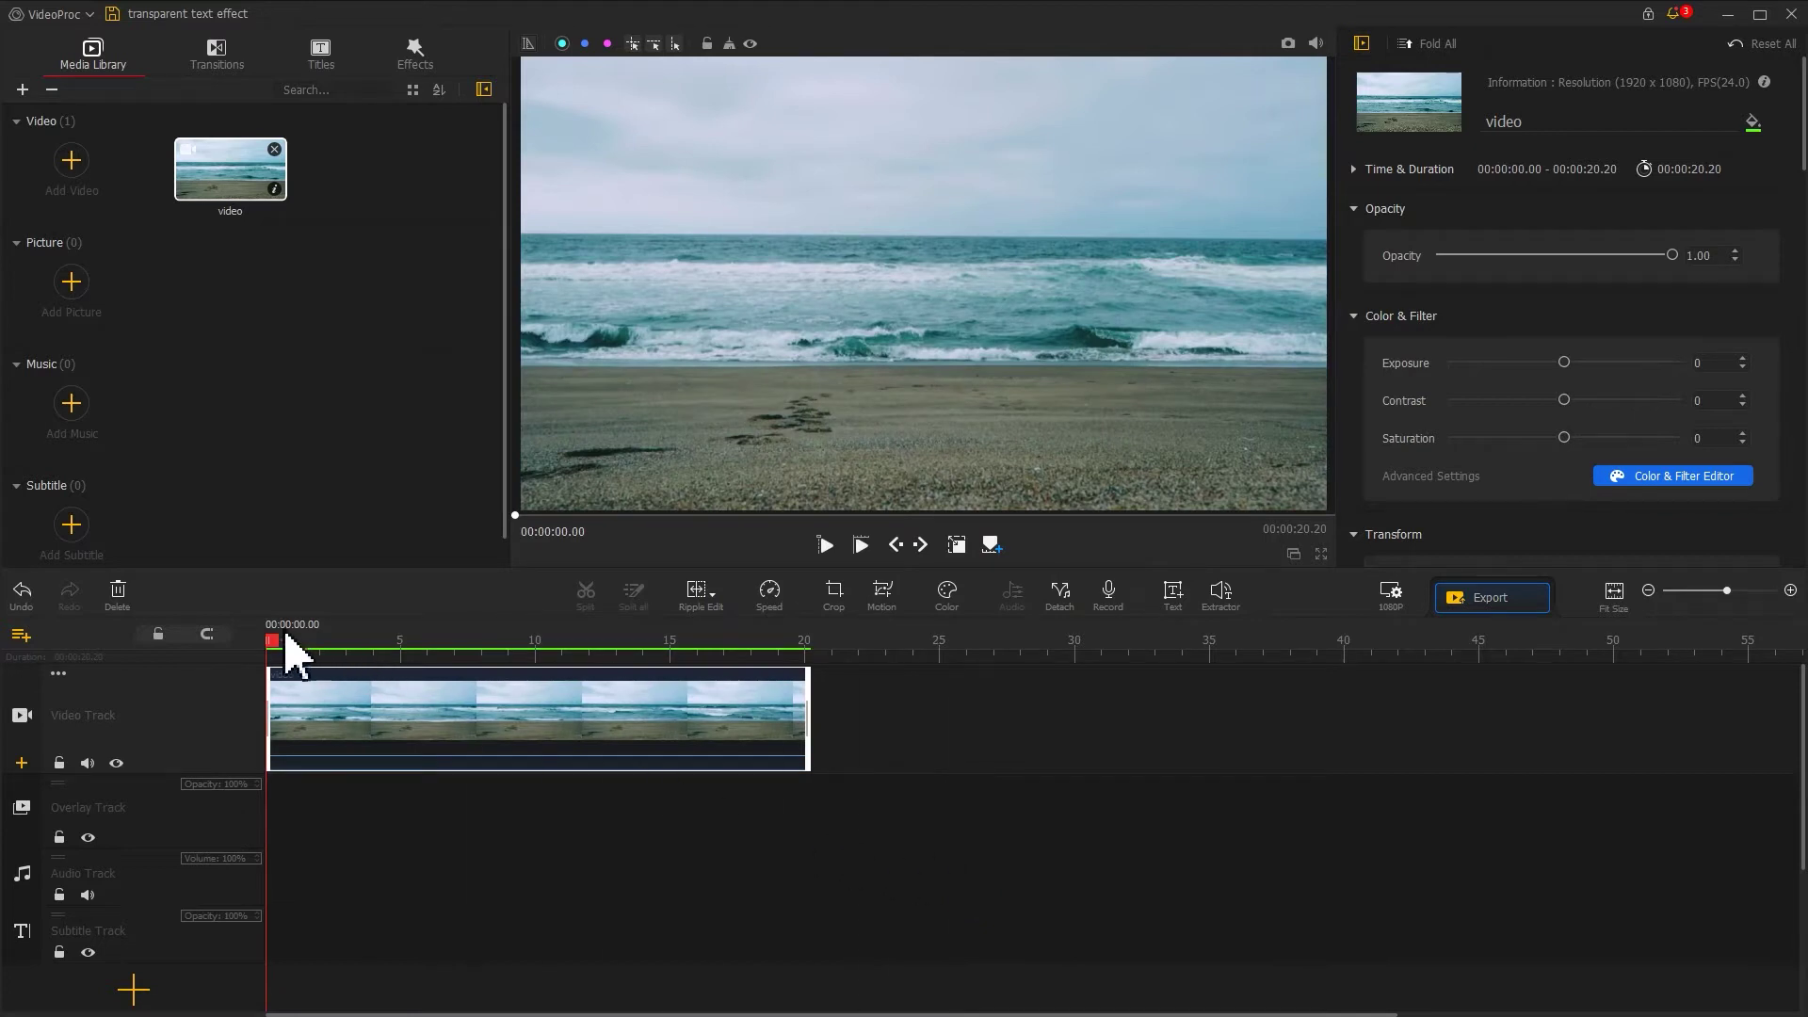
Add a text clip at 29.40 s and replace its placeholder with TIME TRAVEL.
left_click_drag(280, 638, 375, 641)
left_click(1060, 650)
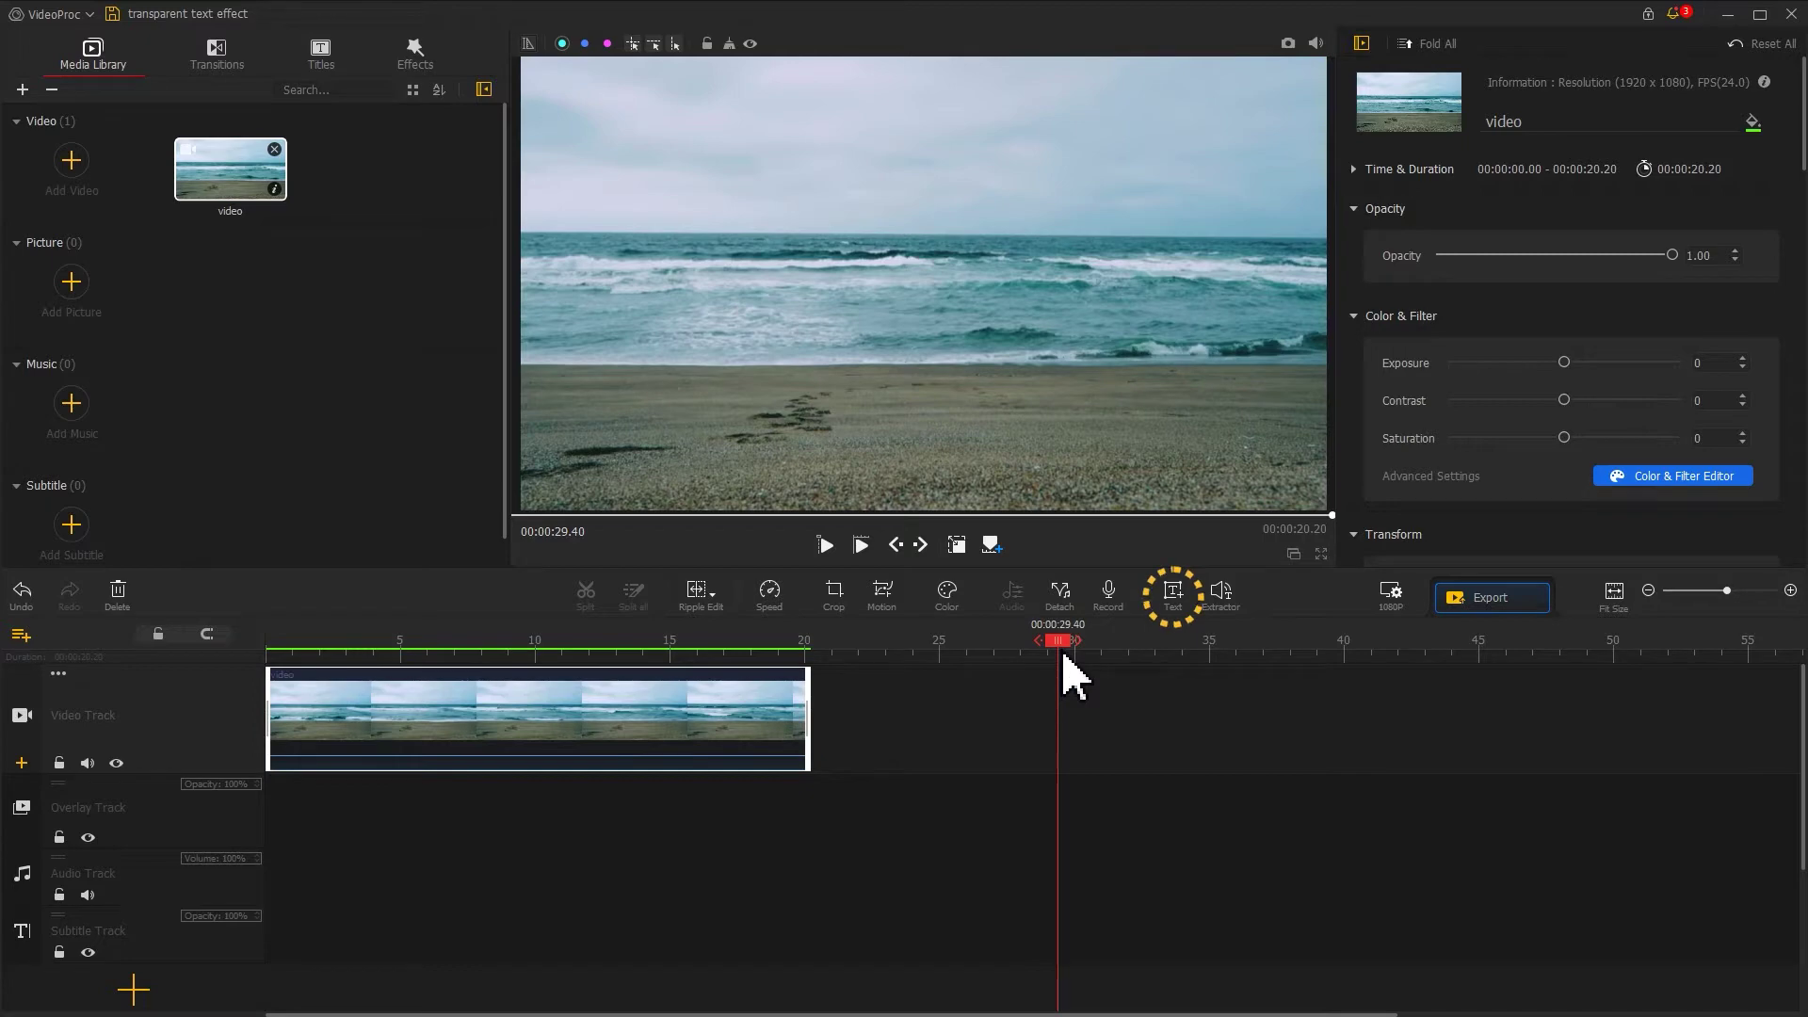
left_click(1171, 593)
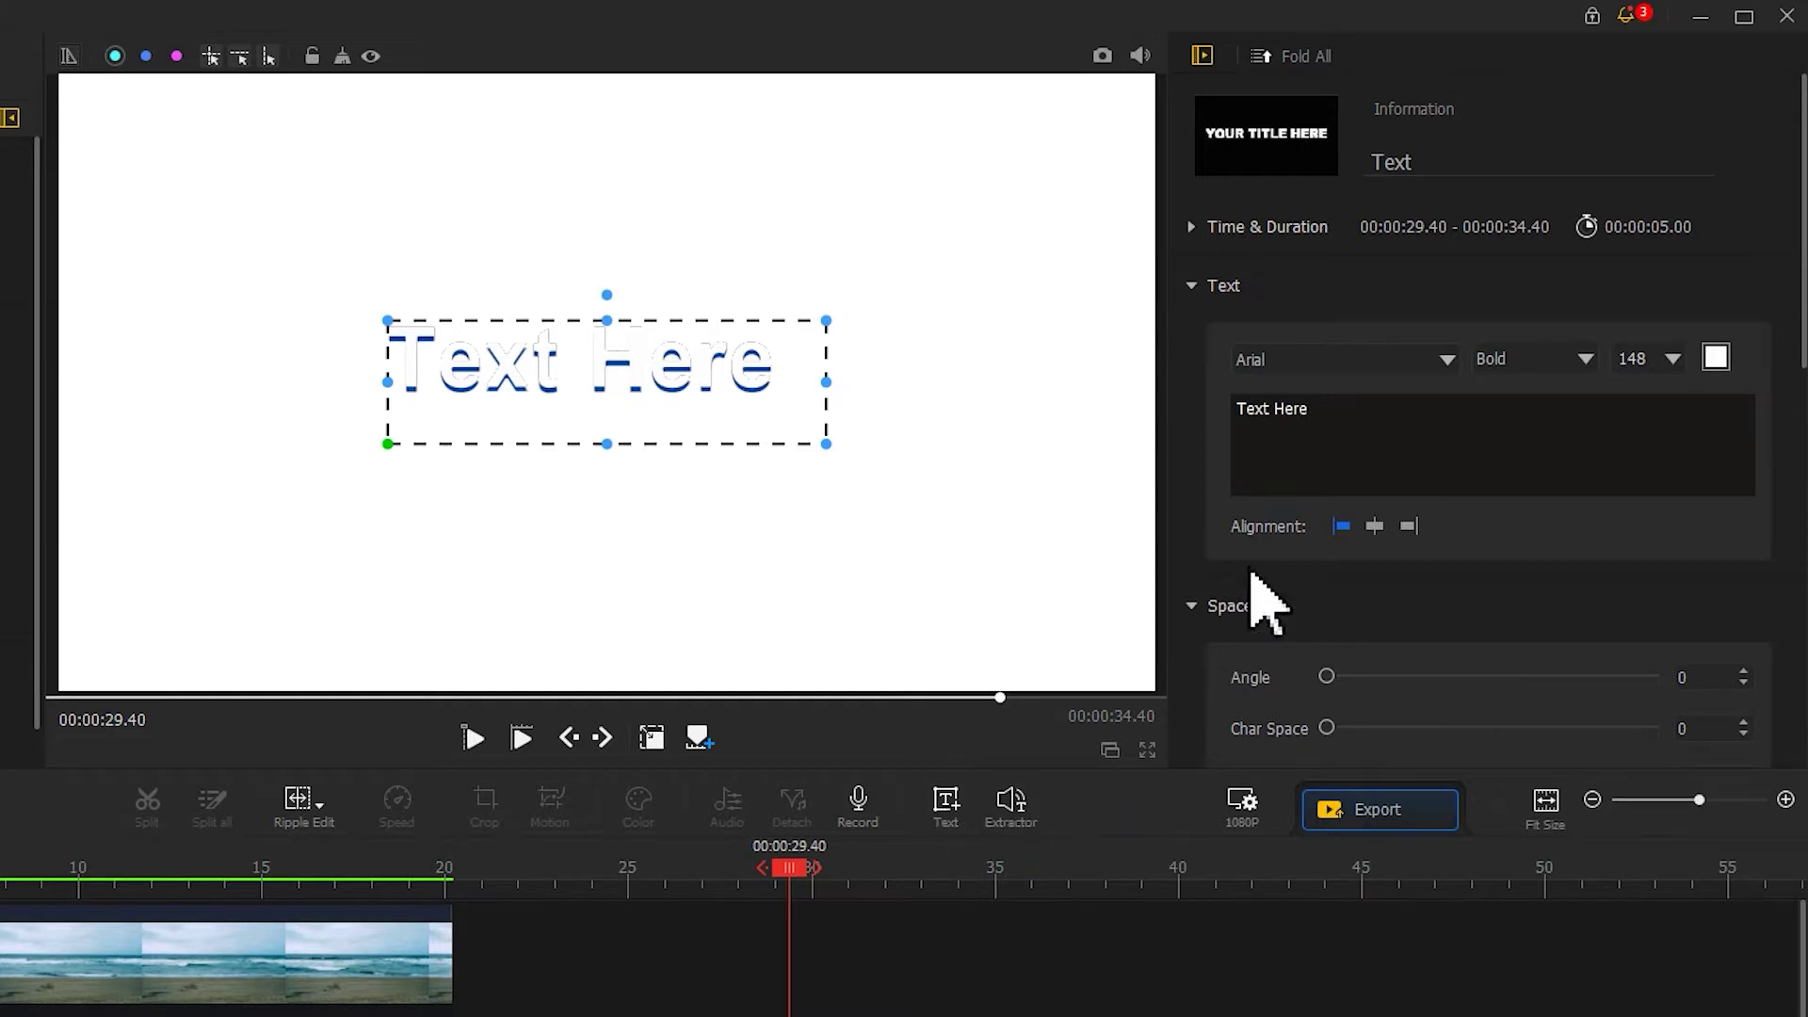
left_click(1344, 416)
left_click(1217, 421, "shift")
type("TIME TRAVEL")
Set the title font to Impact and select its size value for editing.
left_click(1320, 356)
scroll(1372, 625, "down", 10)
scroll(1372, 640, "down", 15)
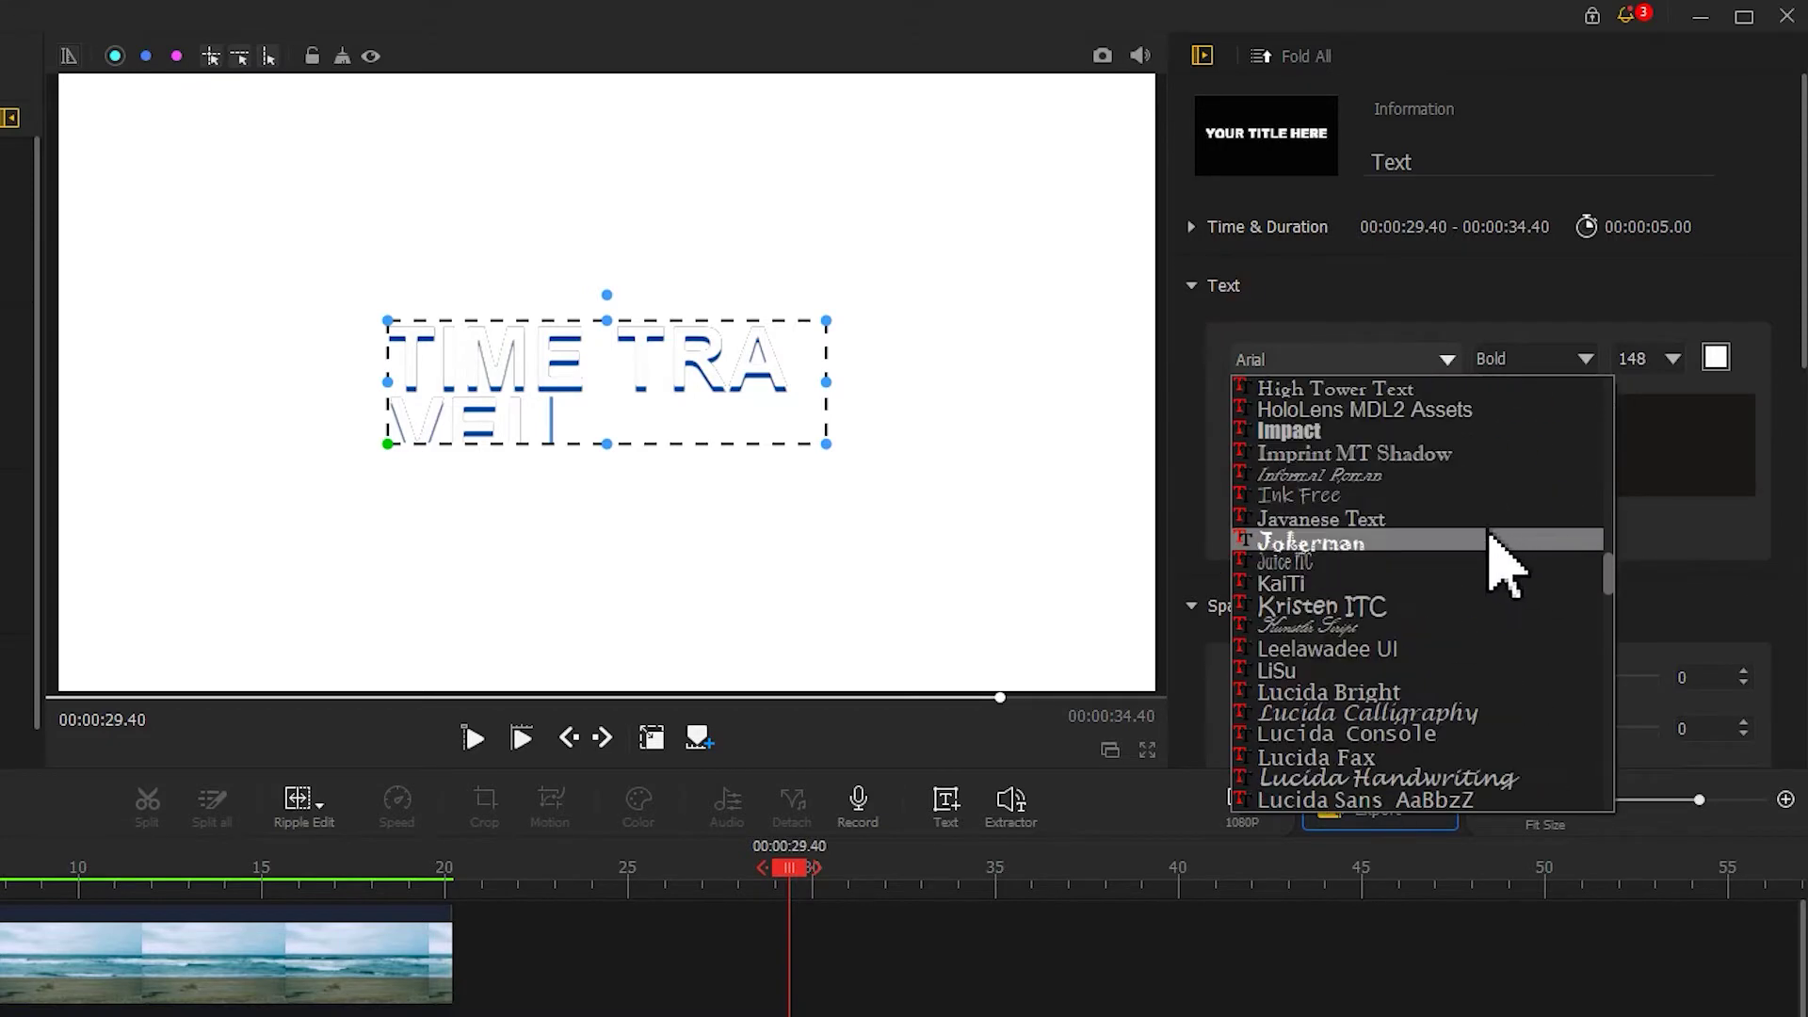
left_click(1339, 467)
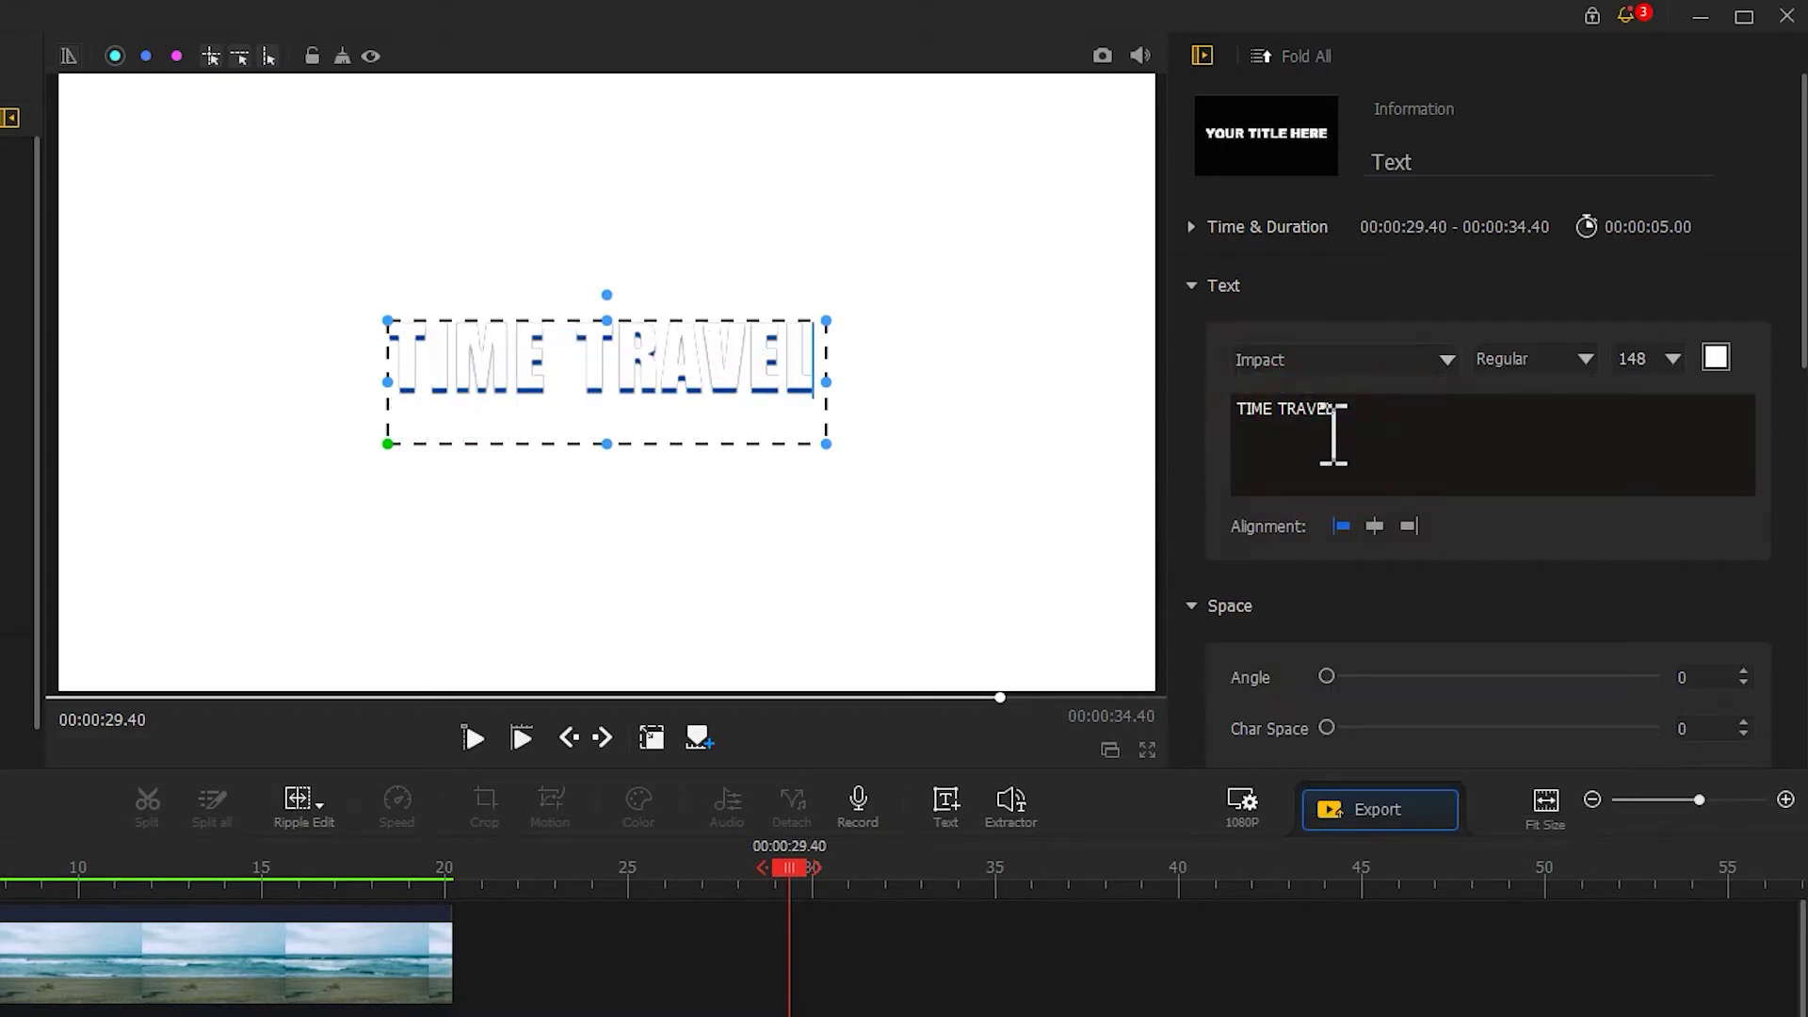
double_click(1632, 359)
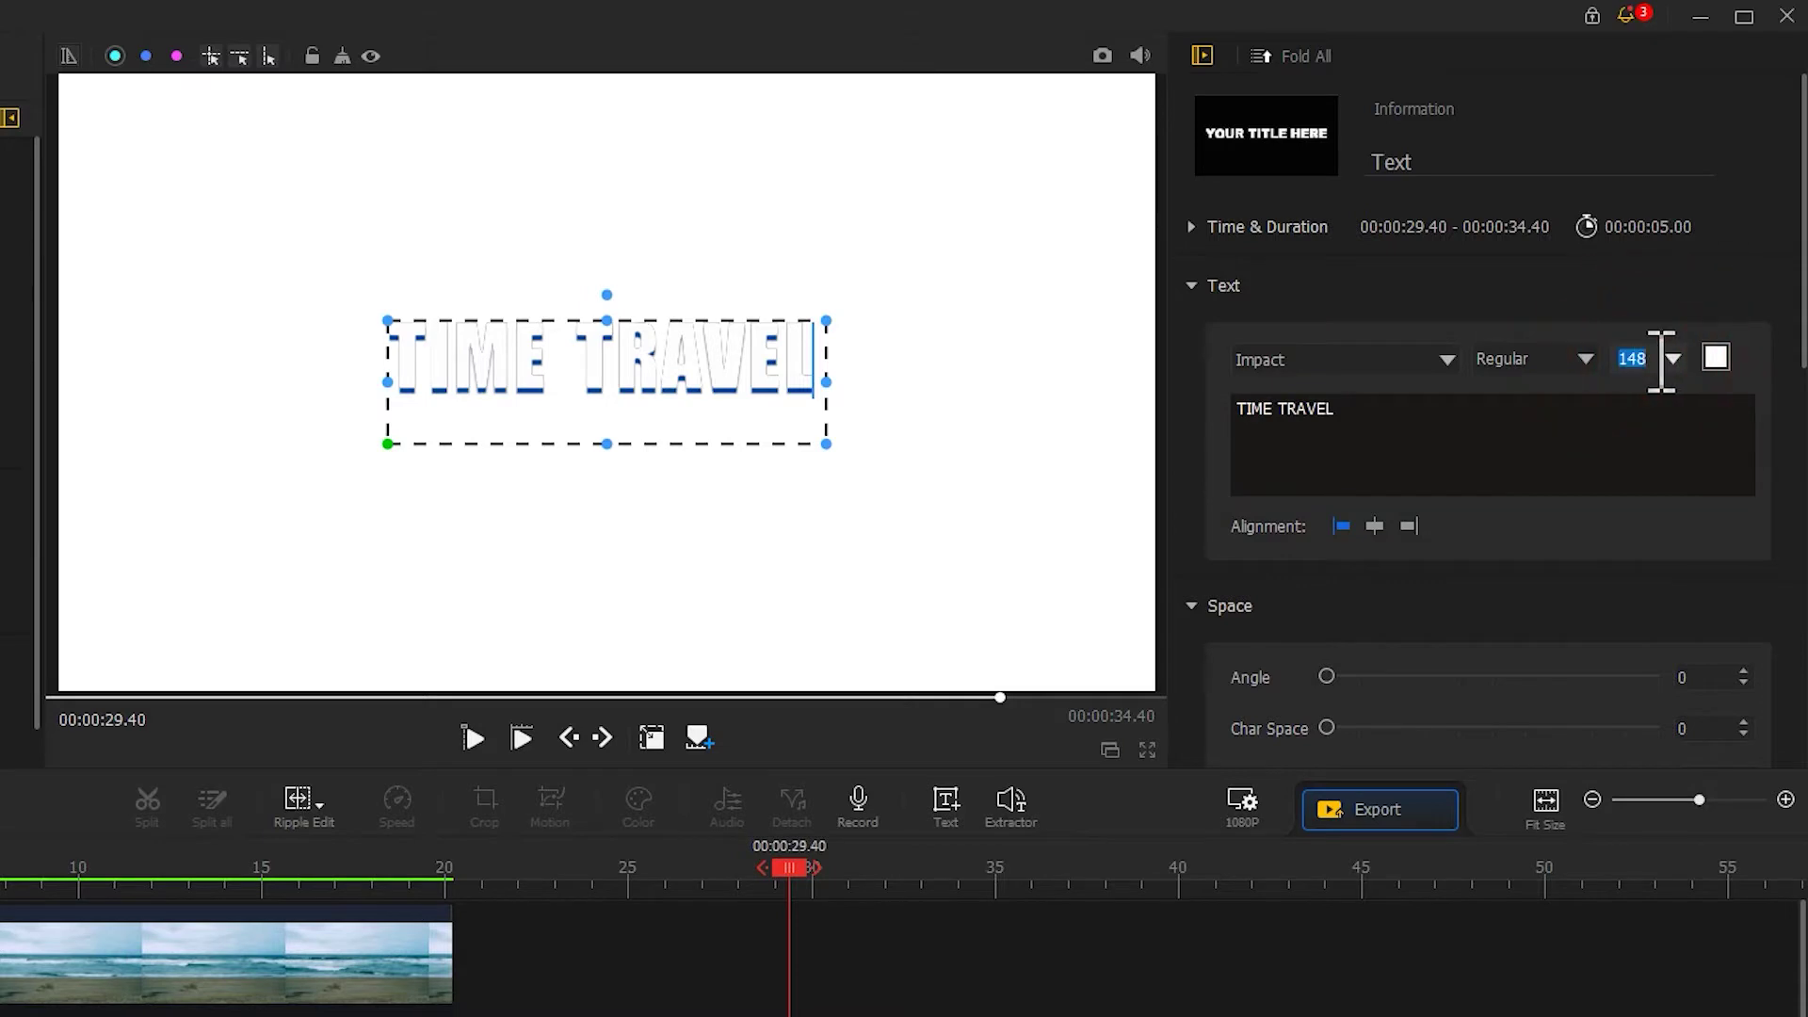
Set the title size to 220 and make its text colour black.
type("220")
left_click(1716, 357)
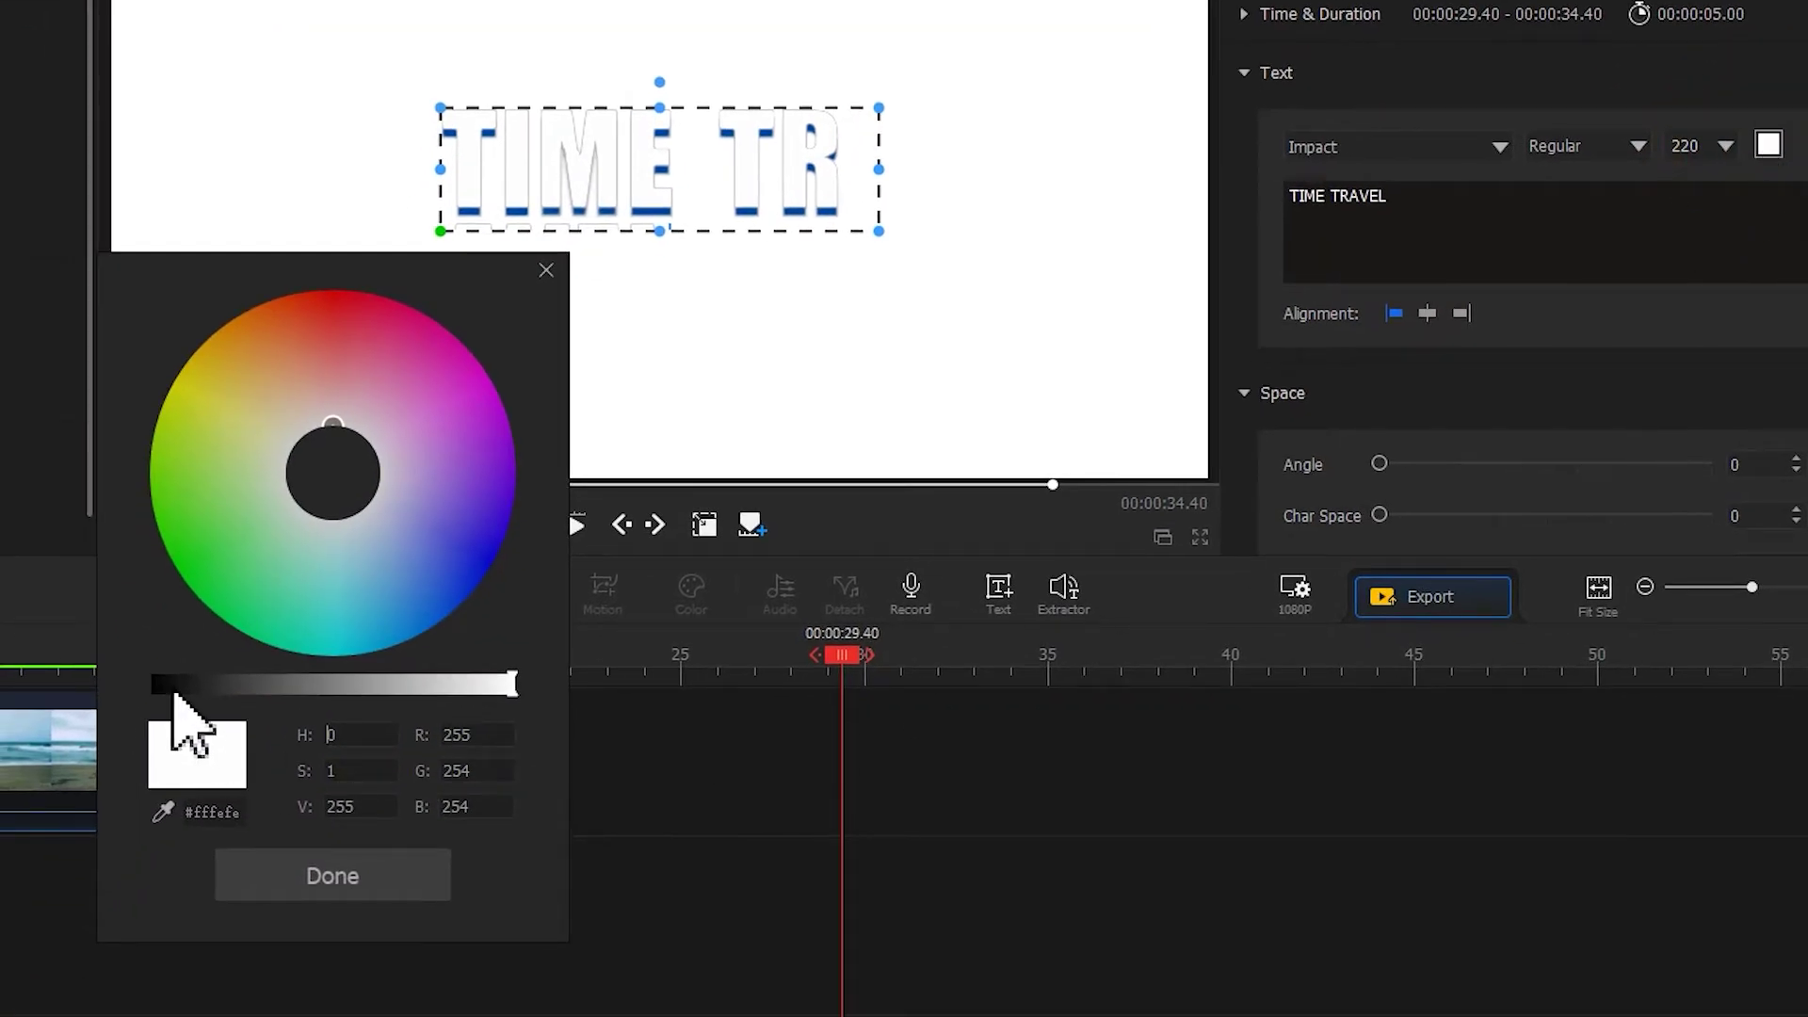
left_click(173, 684)
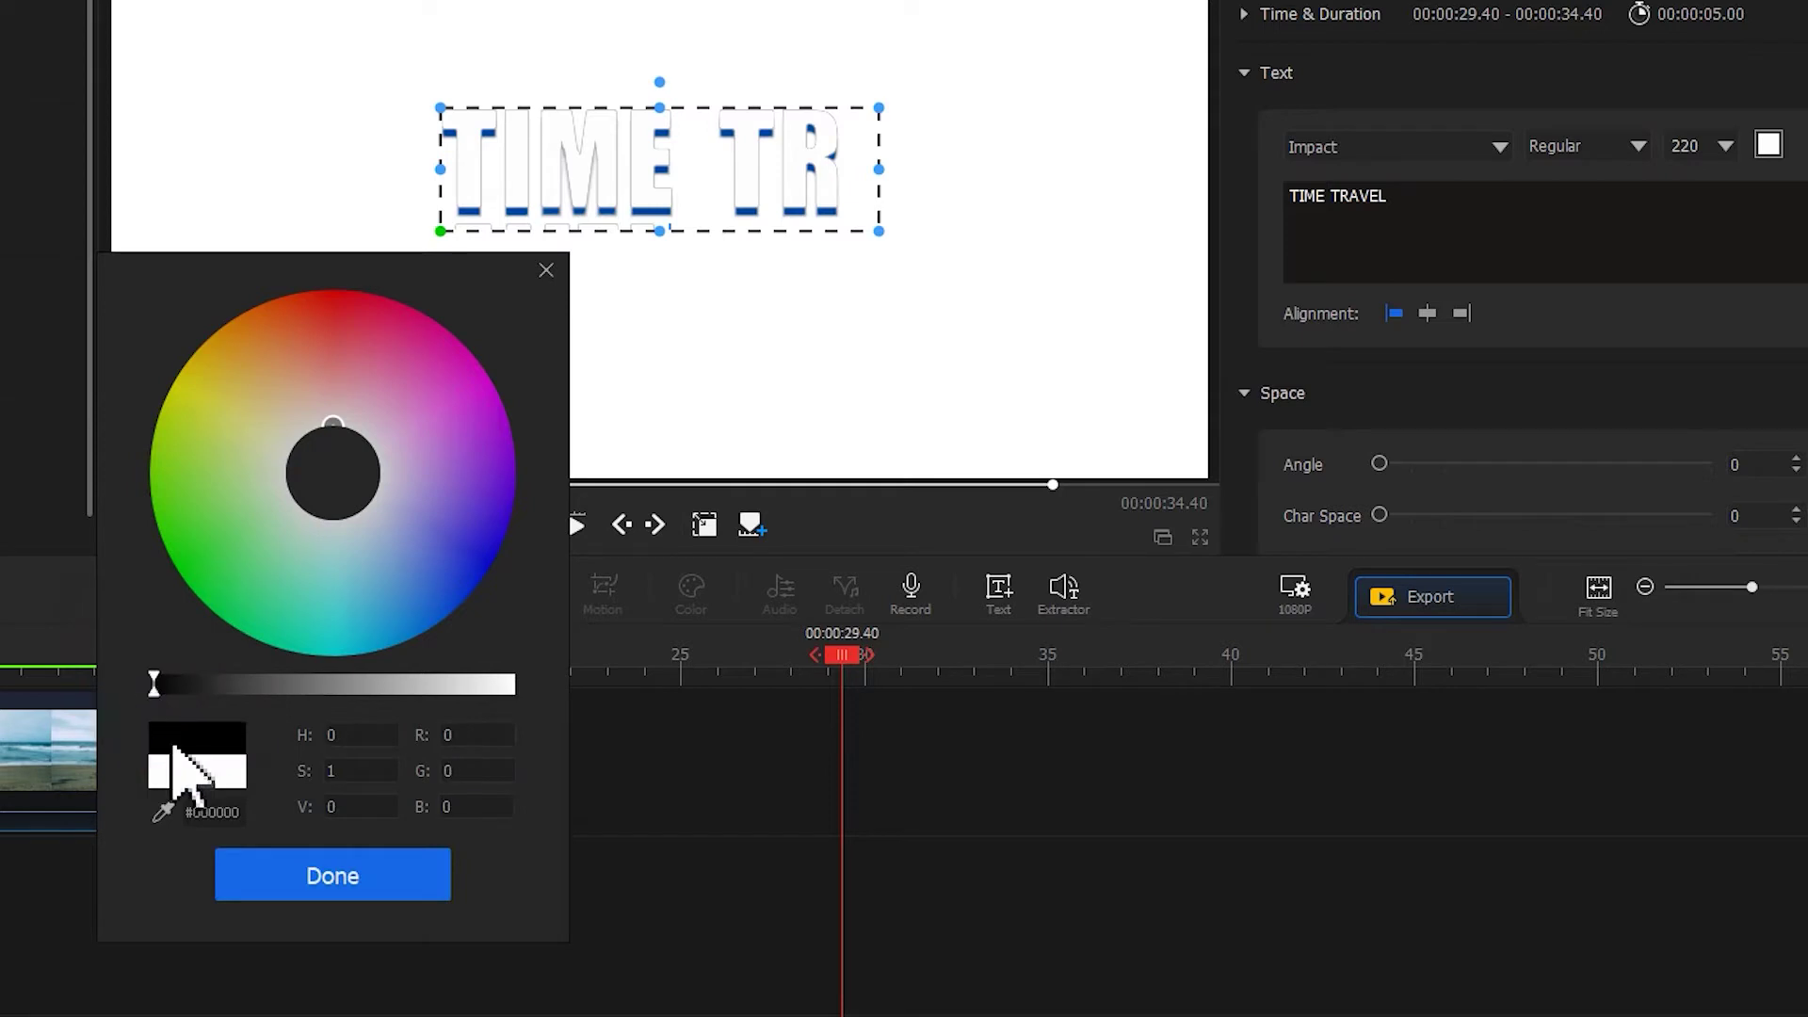
left_click(337, 874)
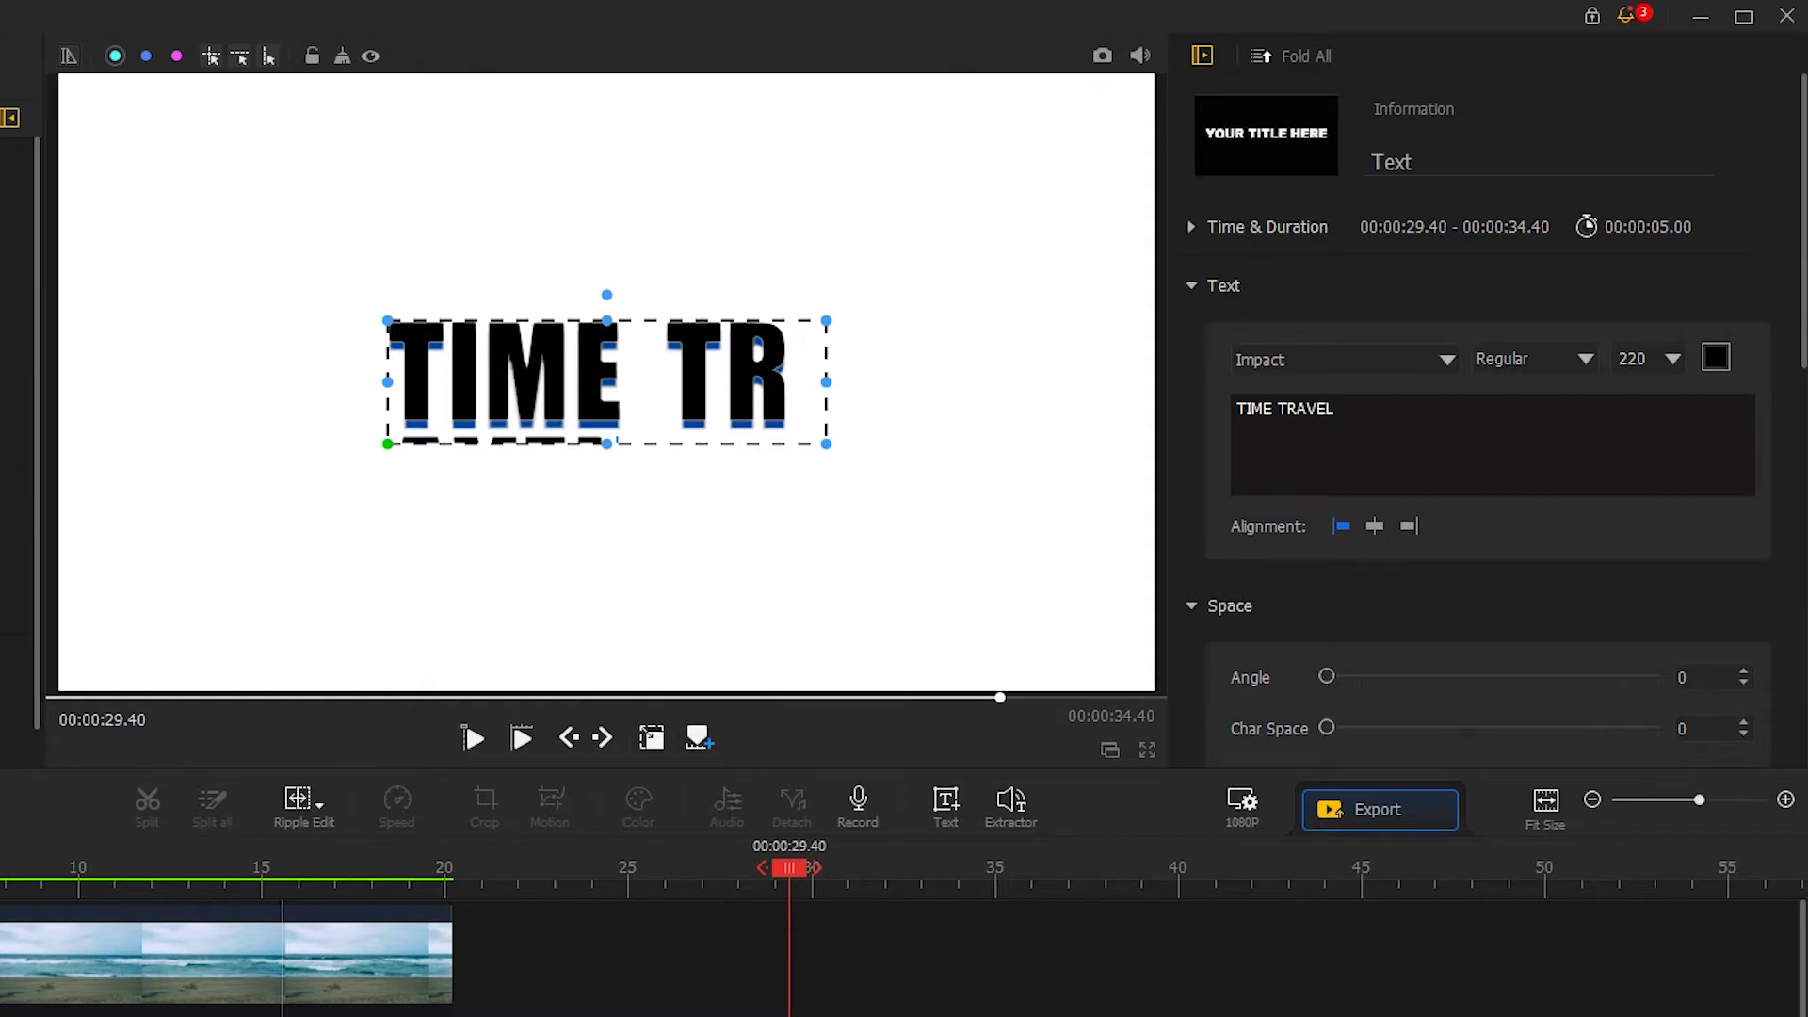
Widen the title box on both sides so TIME TRAVEL fits fully.
left_click_drag(389, 384, 197, 381)
left_click_drag(828, 382, 1001, 381)
left_click_drag(743, 384, 810, 382)
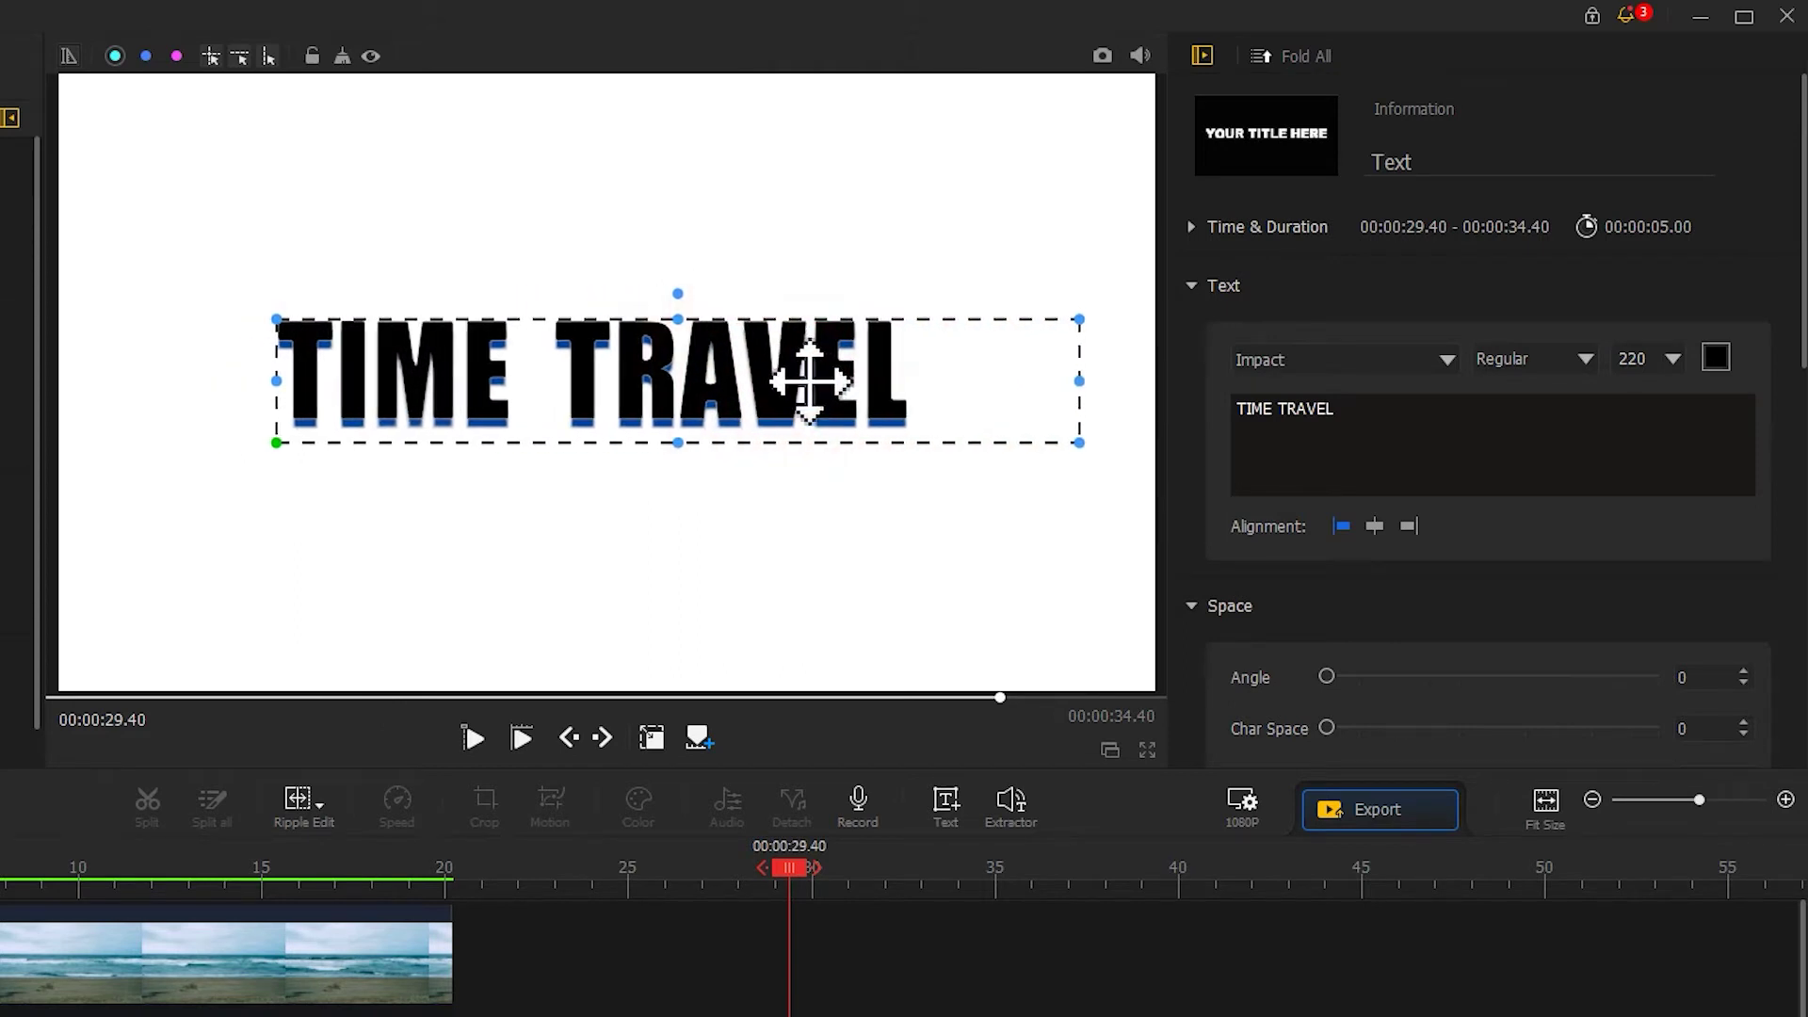
left_click(656, 733)
Reduce the text shadow offset from 20 to 0 to remove the blue shadow.
left_click_drag(1801, 138, 1740, 644)
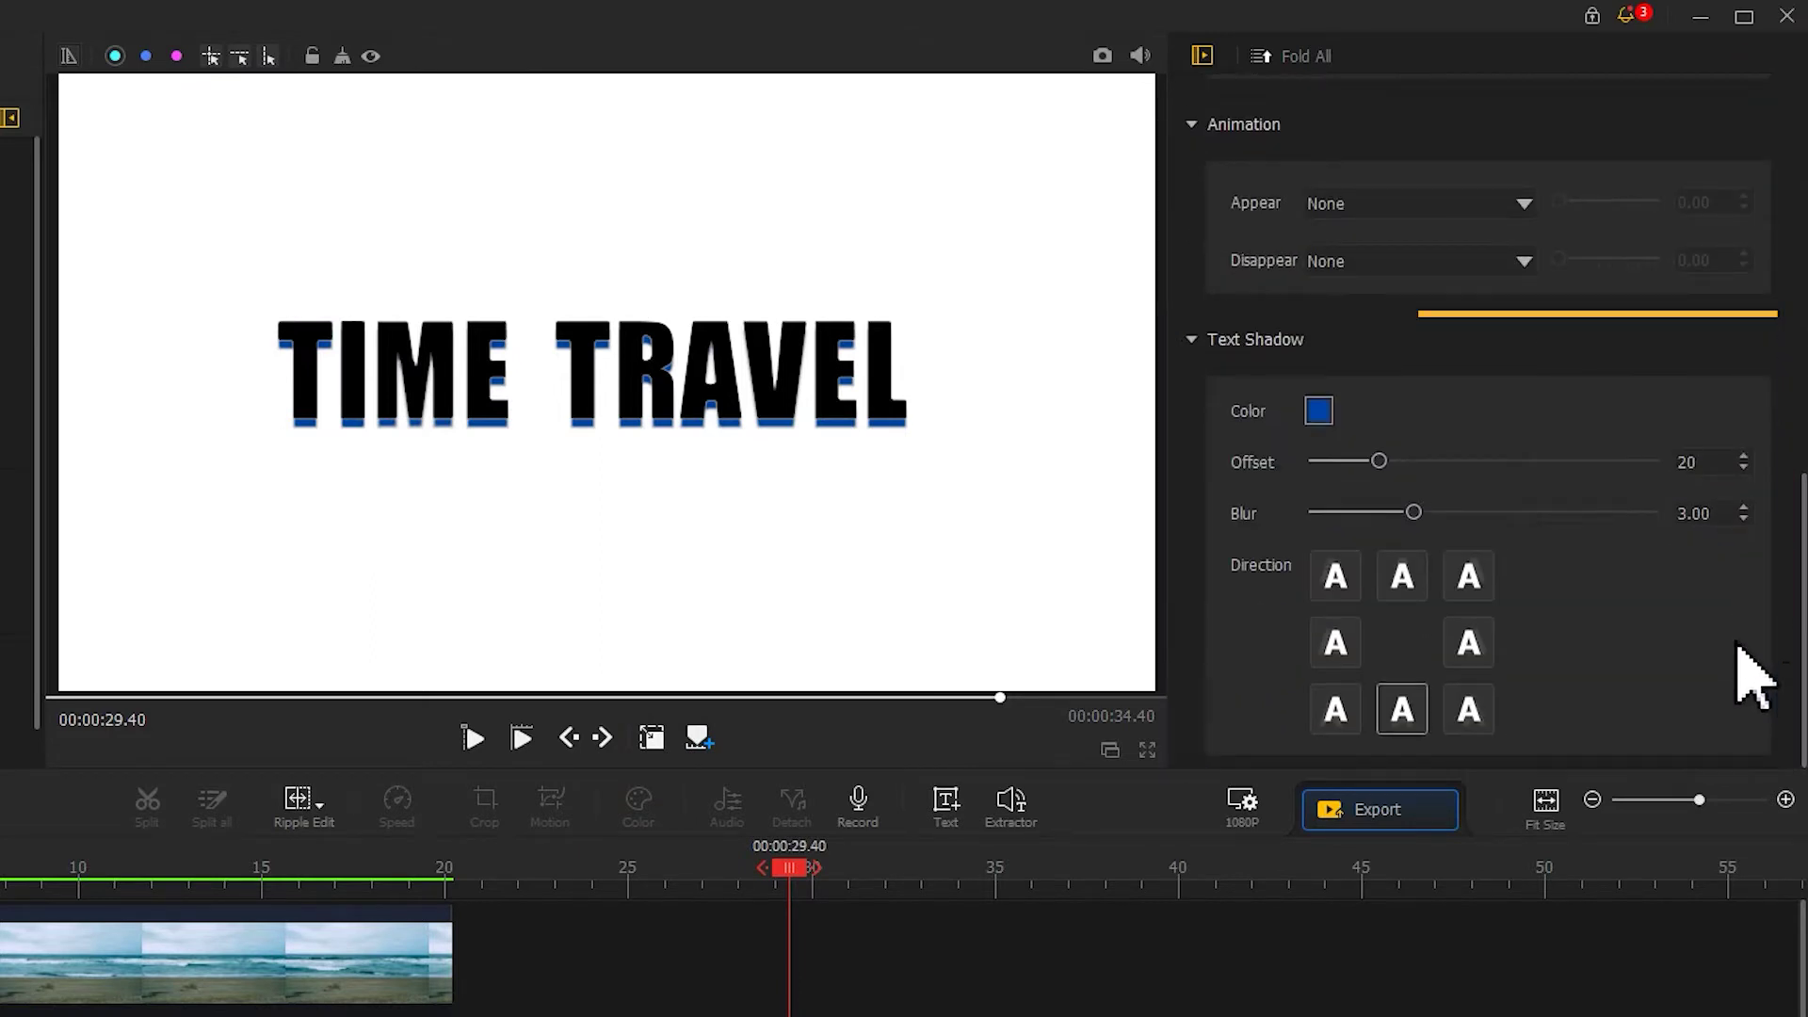
left_click(1383, 461)
left_click_drag(1368, 462, 1268, 461)
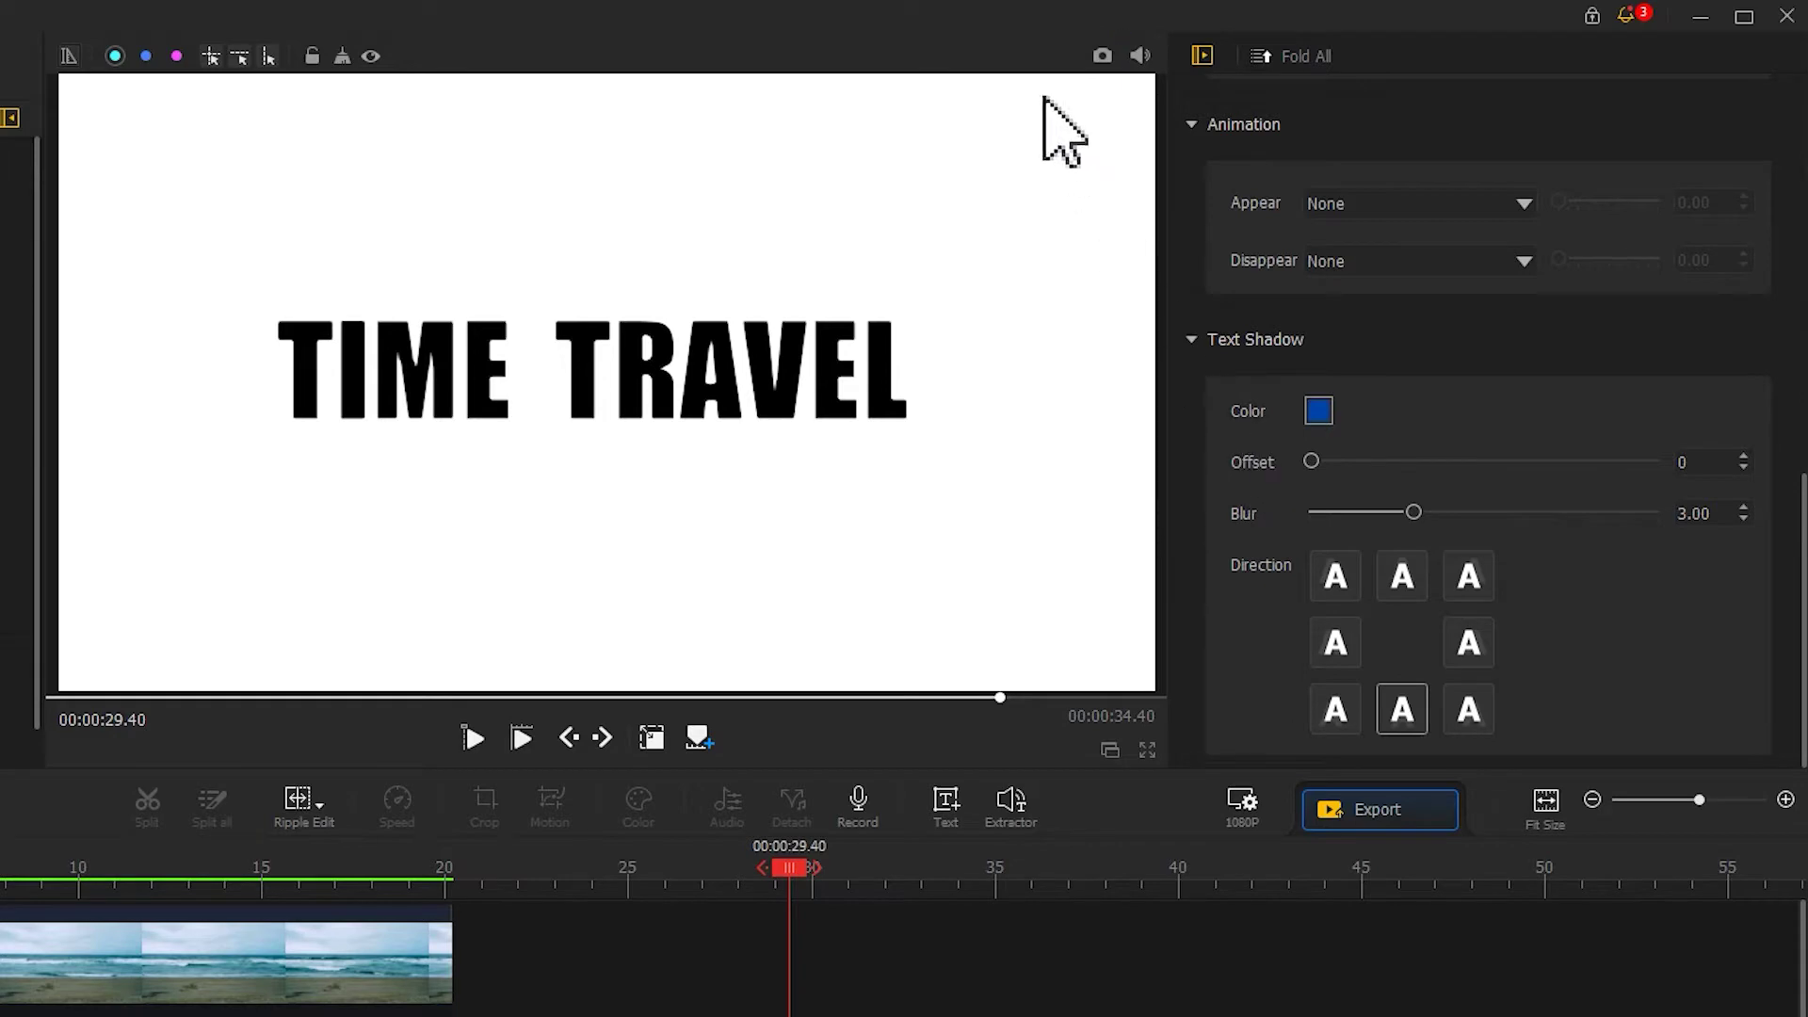
Save a snapshot of the TIME TRAVEL frame and check it in the image viewer.
left_click(1102, 57)
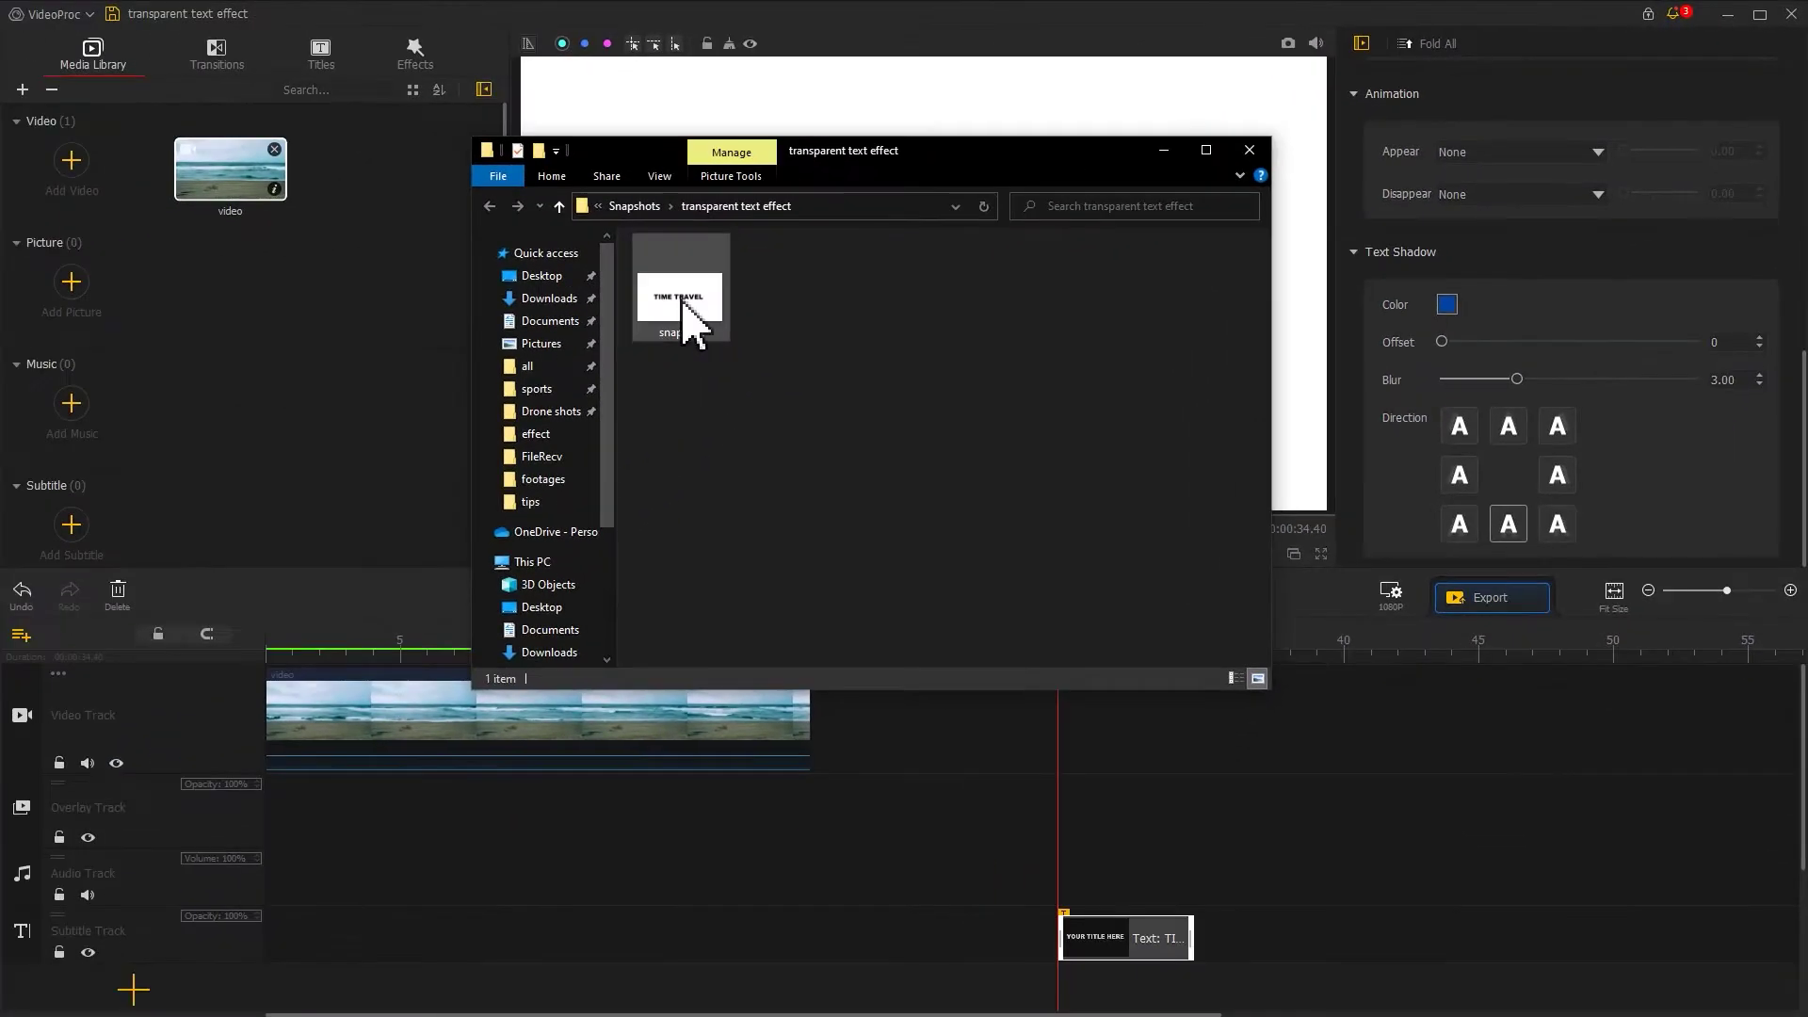
double_click(582, 334)
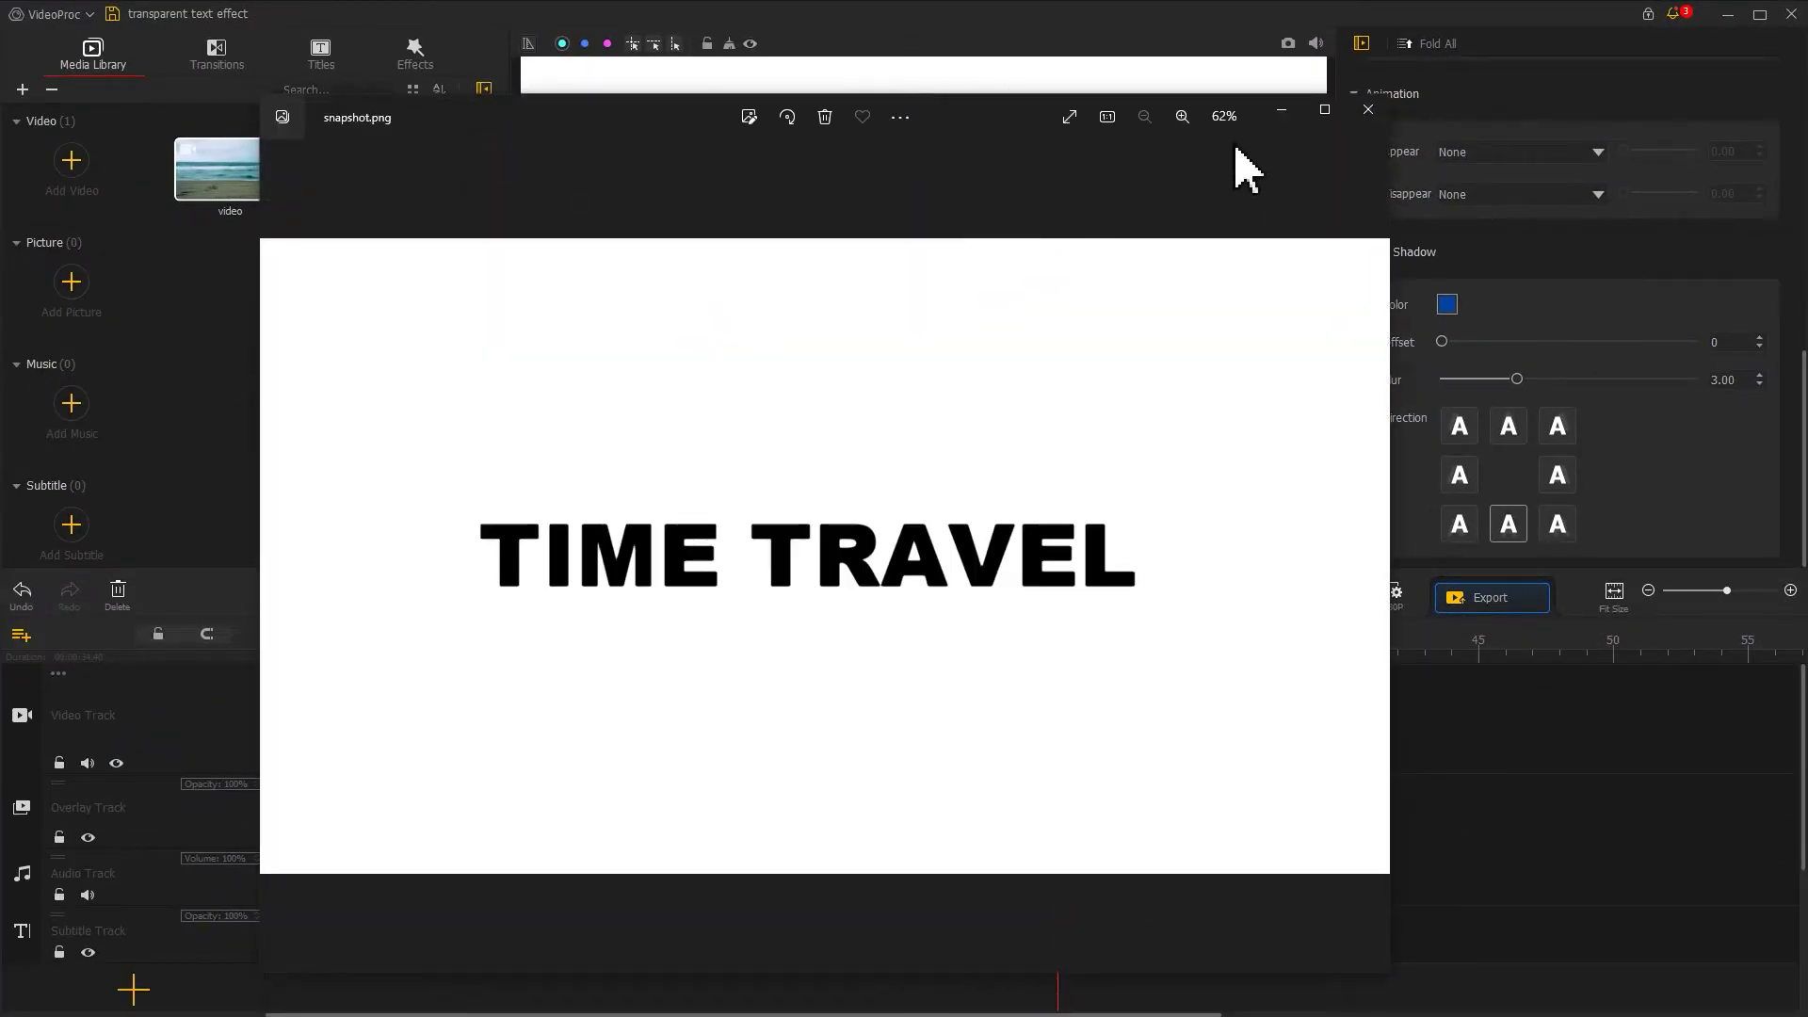
left_click(1369, 109)
Import snapshot.png into the media library and place it on the overlay track.
left_click(696, 287)
left_click_drag(697, 285, 198, 471)
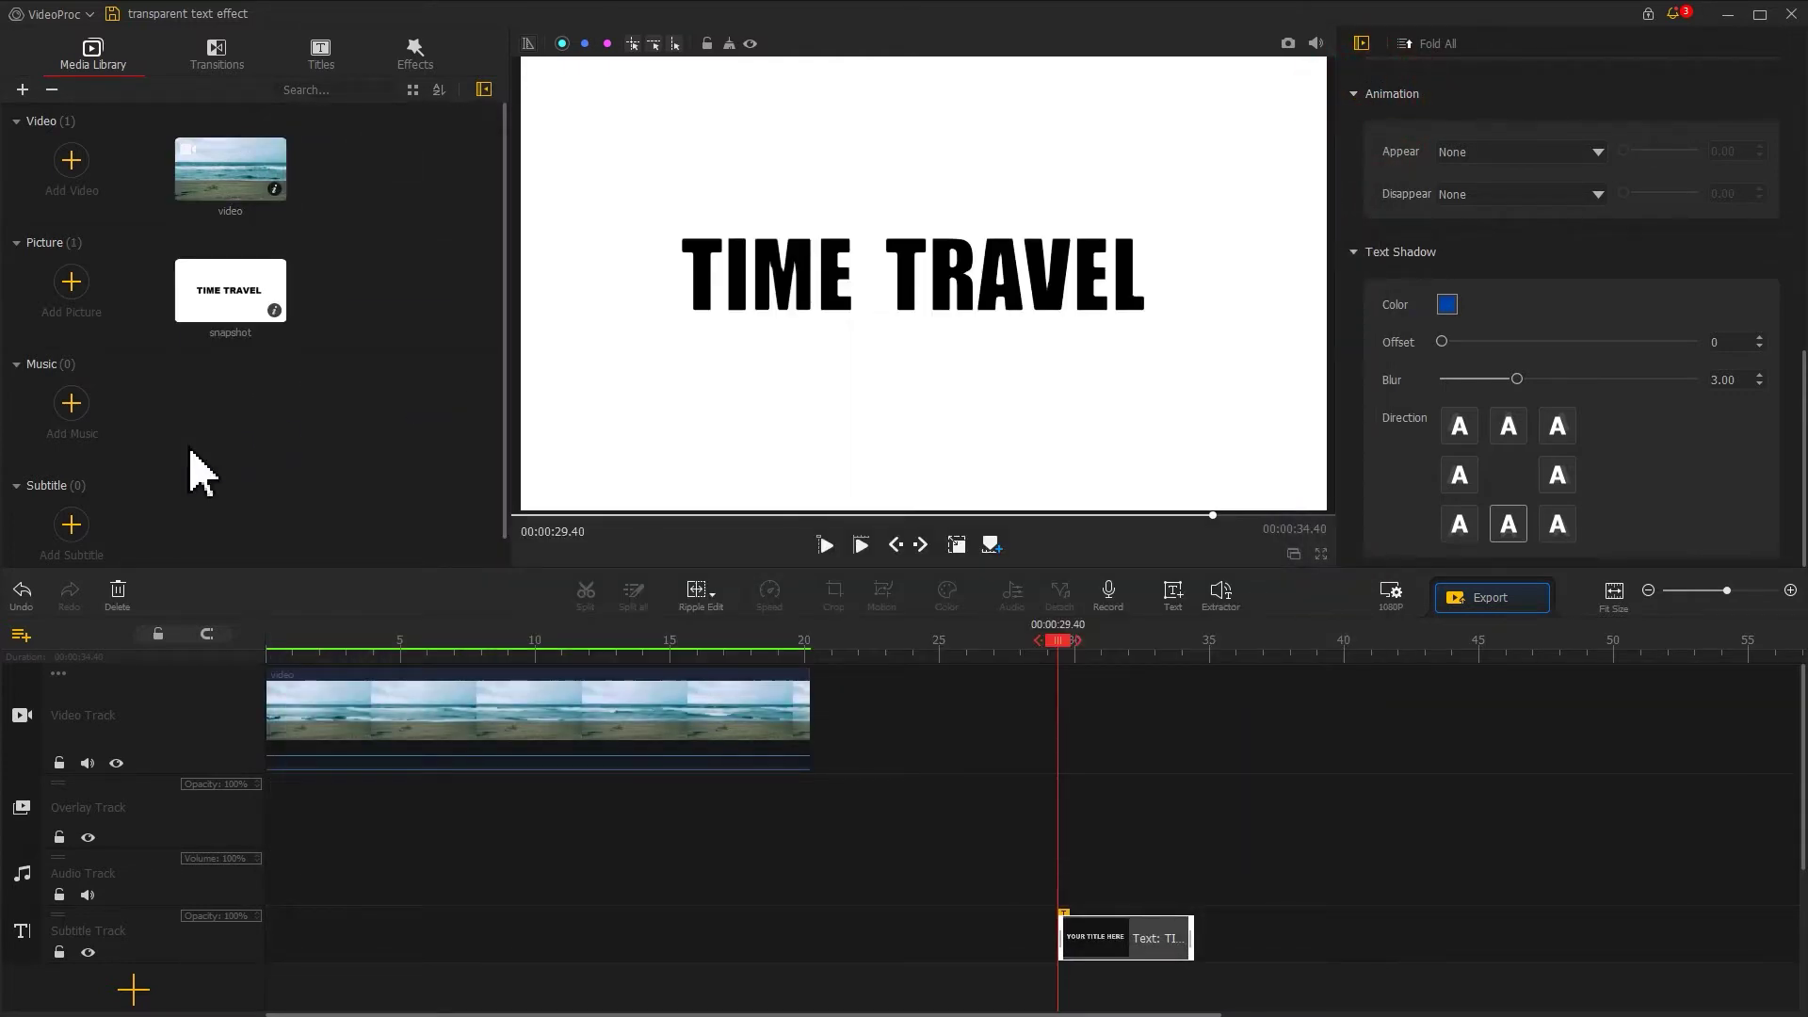
left_click_drag(233, 311, 271, 819)
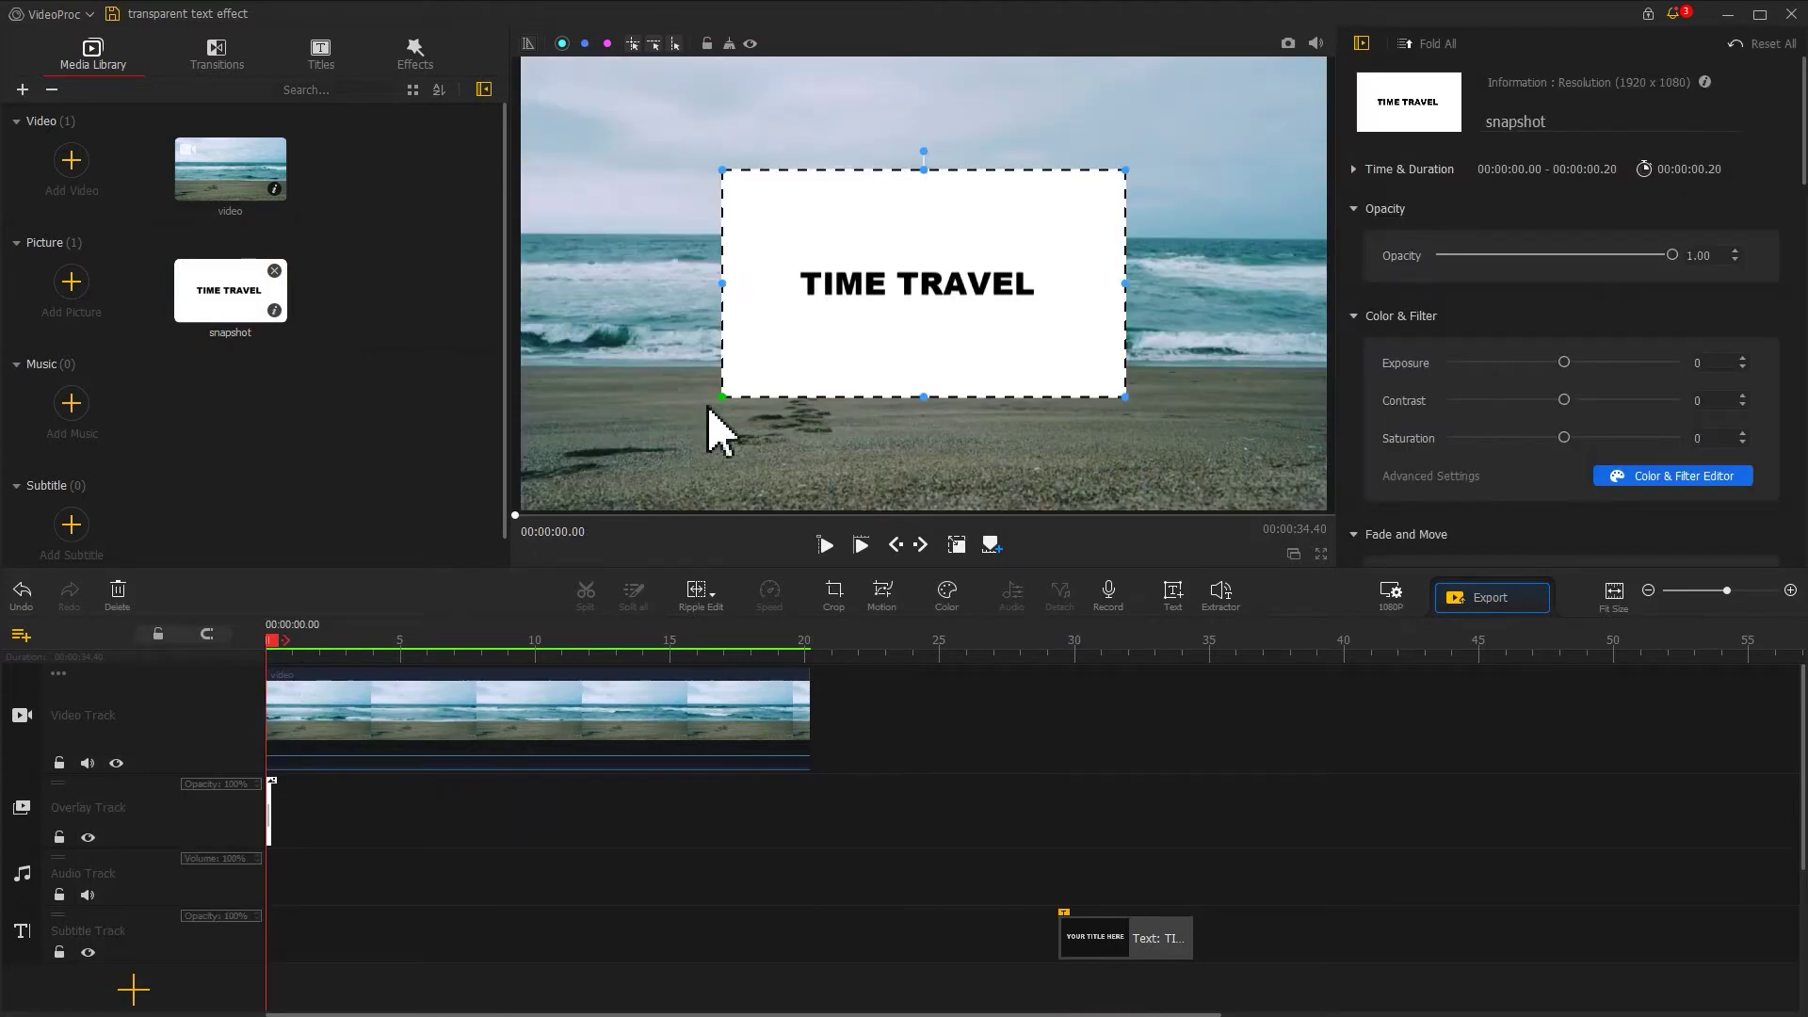
Stretch the snapshot to fill the whole frame and extend it to 20.20 seconds.
left_click_drag(720, 400, 506, 492)
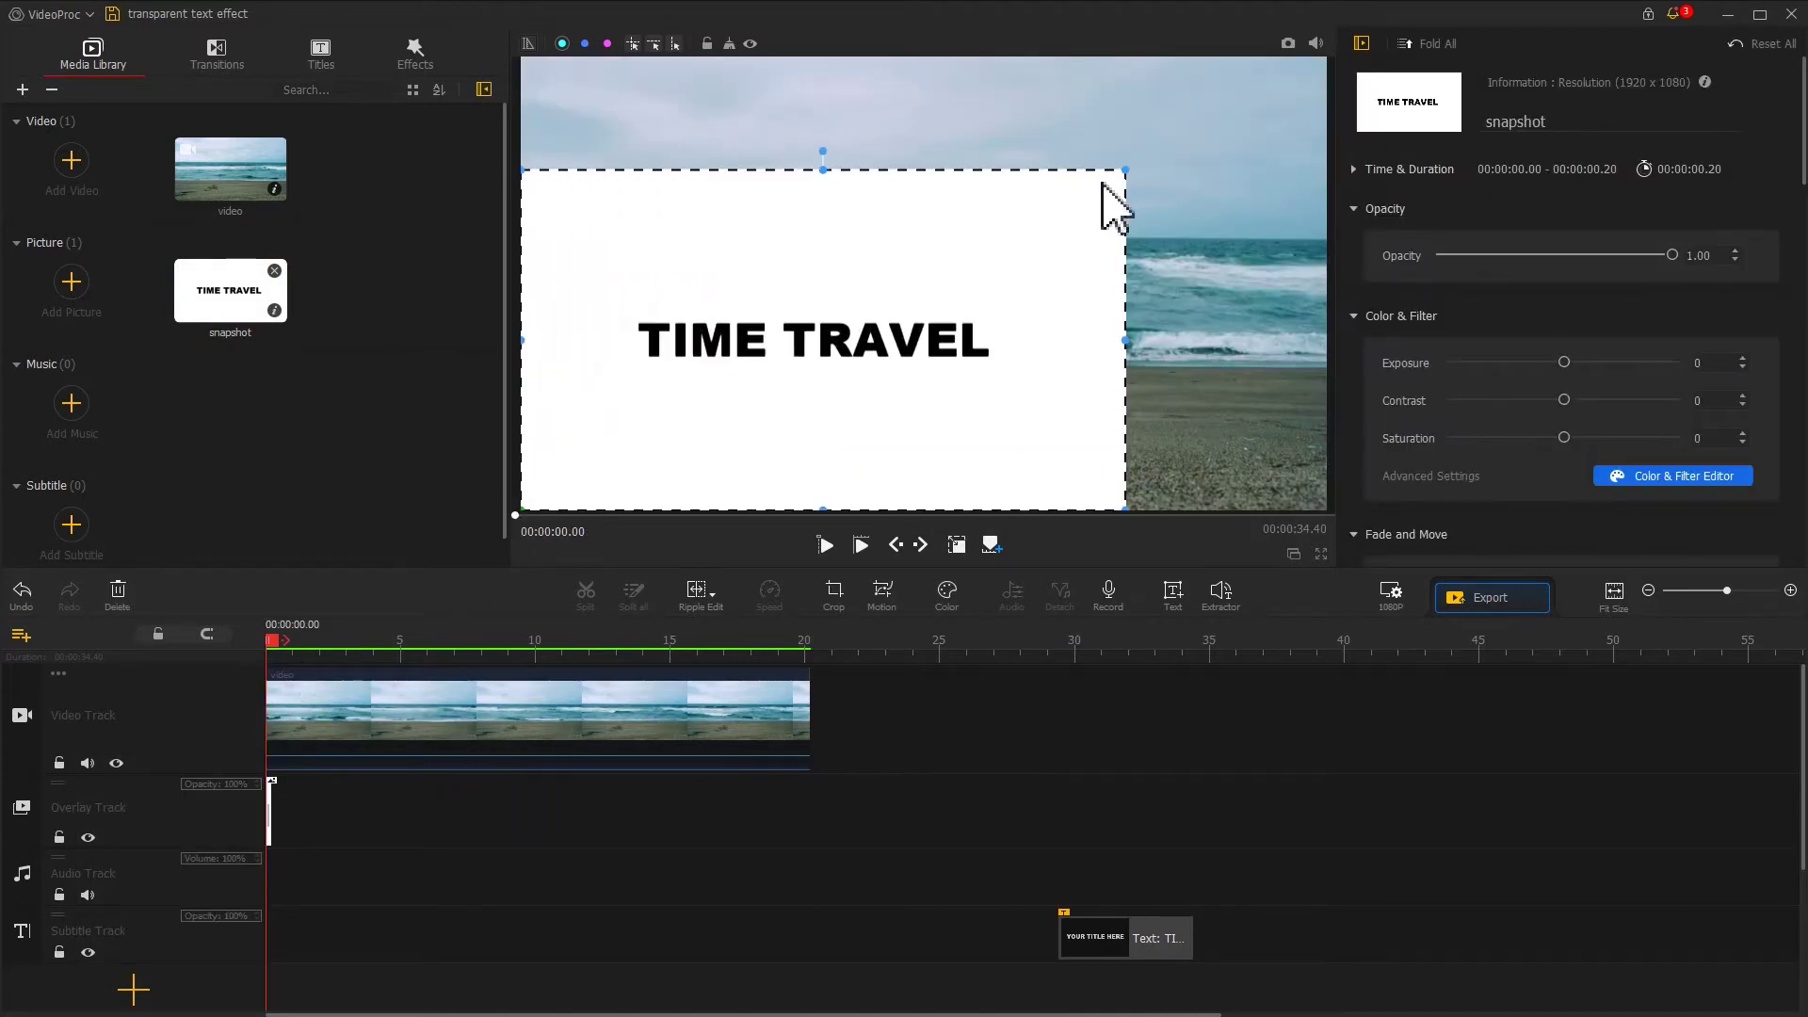
left_click_drag(1125, 171, 1326, 66)
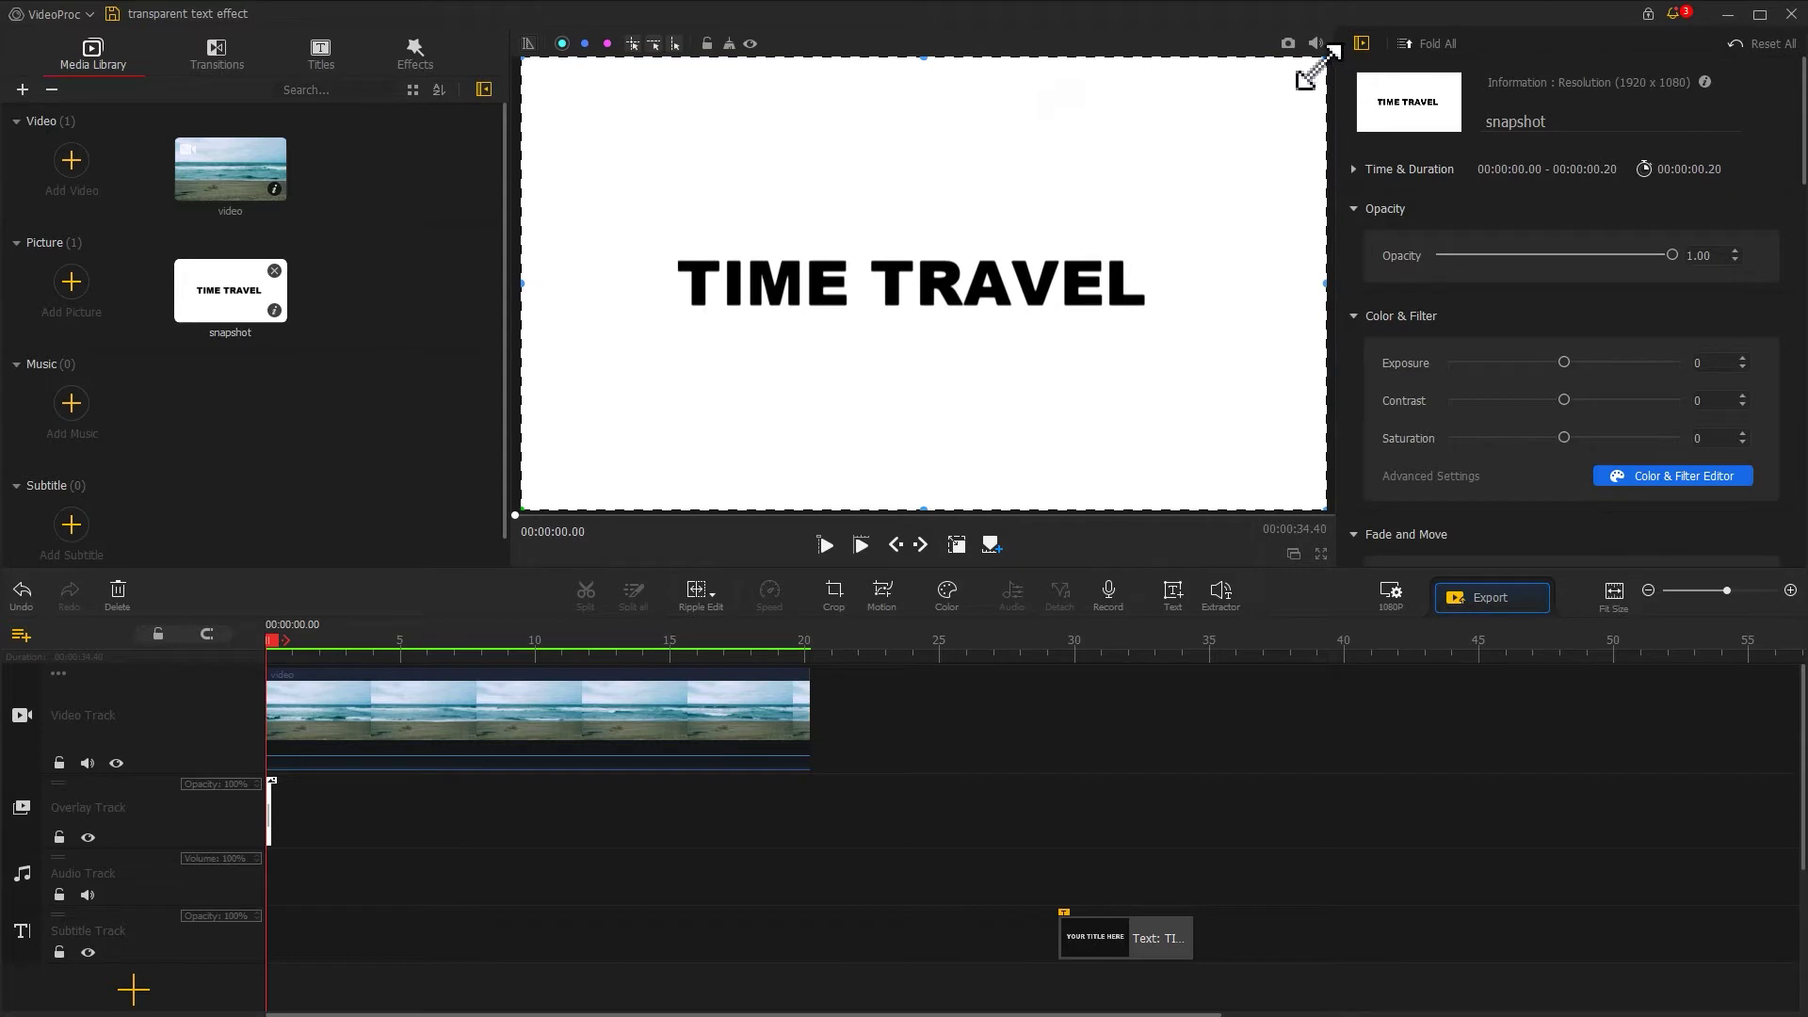
left_click(957, 542)
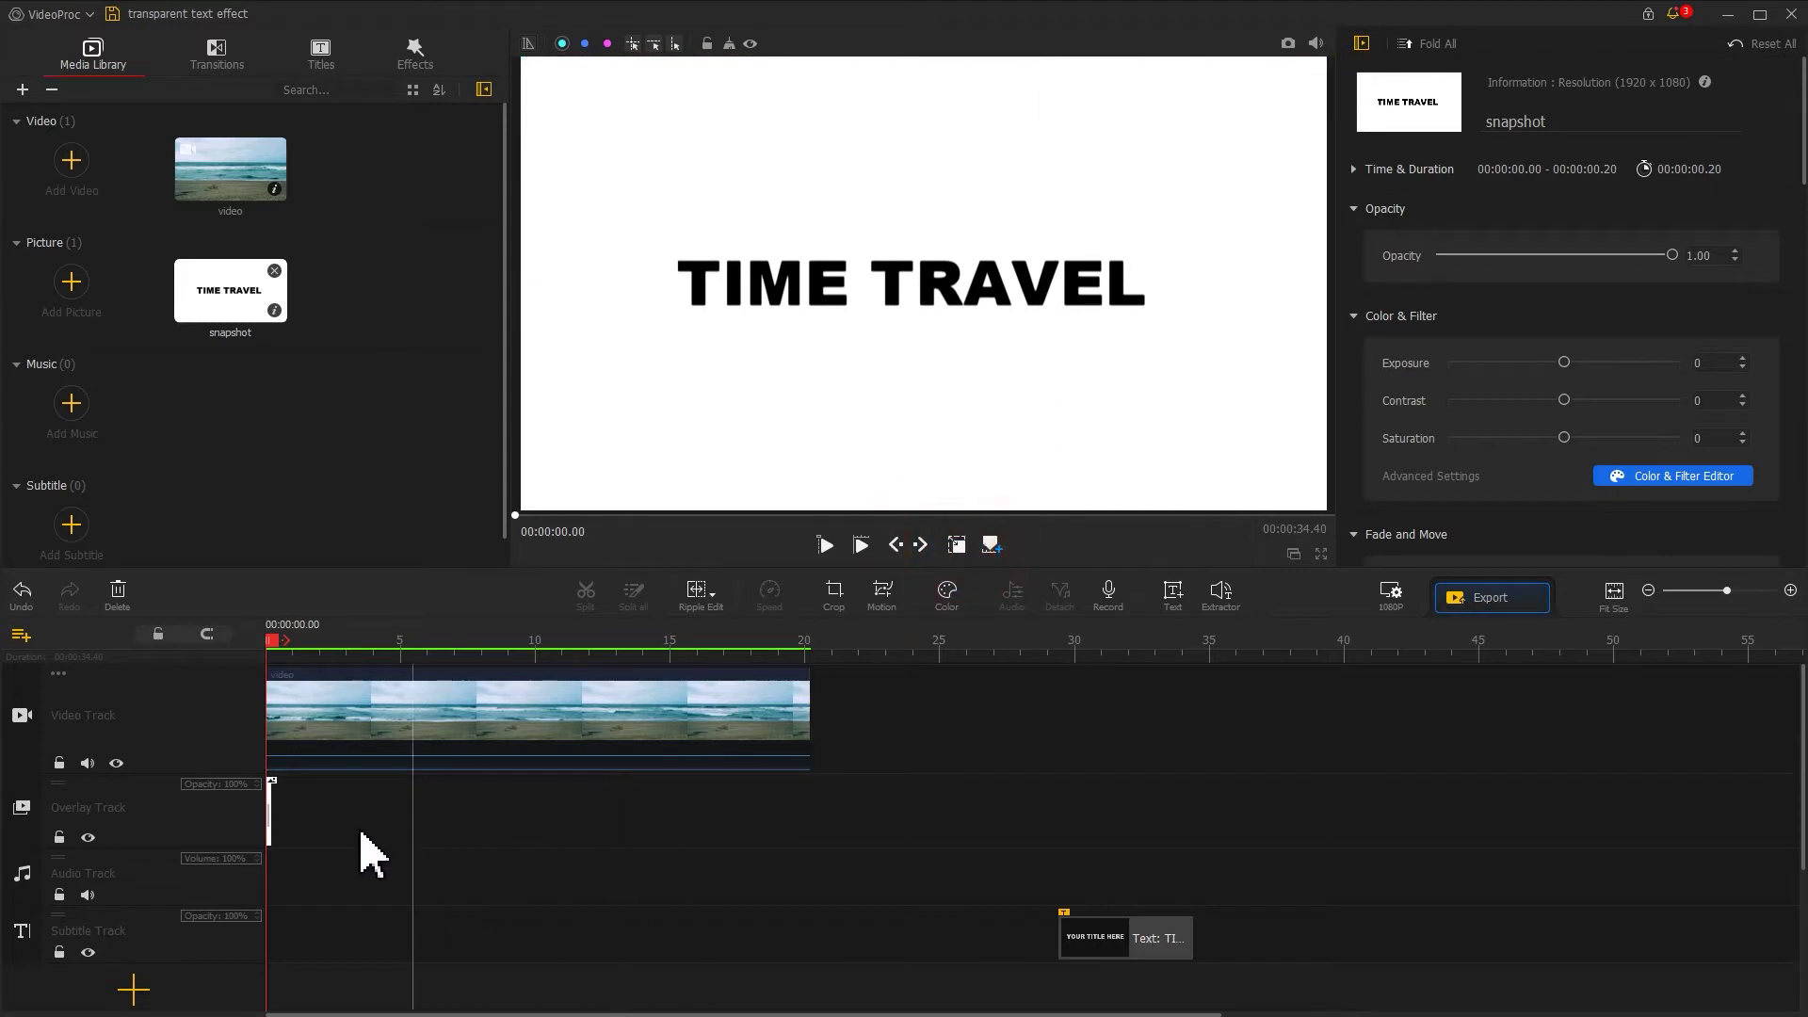
left_click_drag(271, 812, 812, 804)
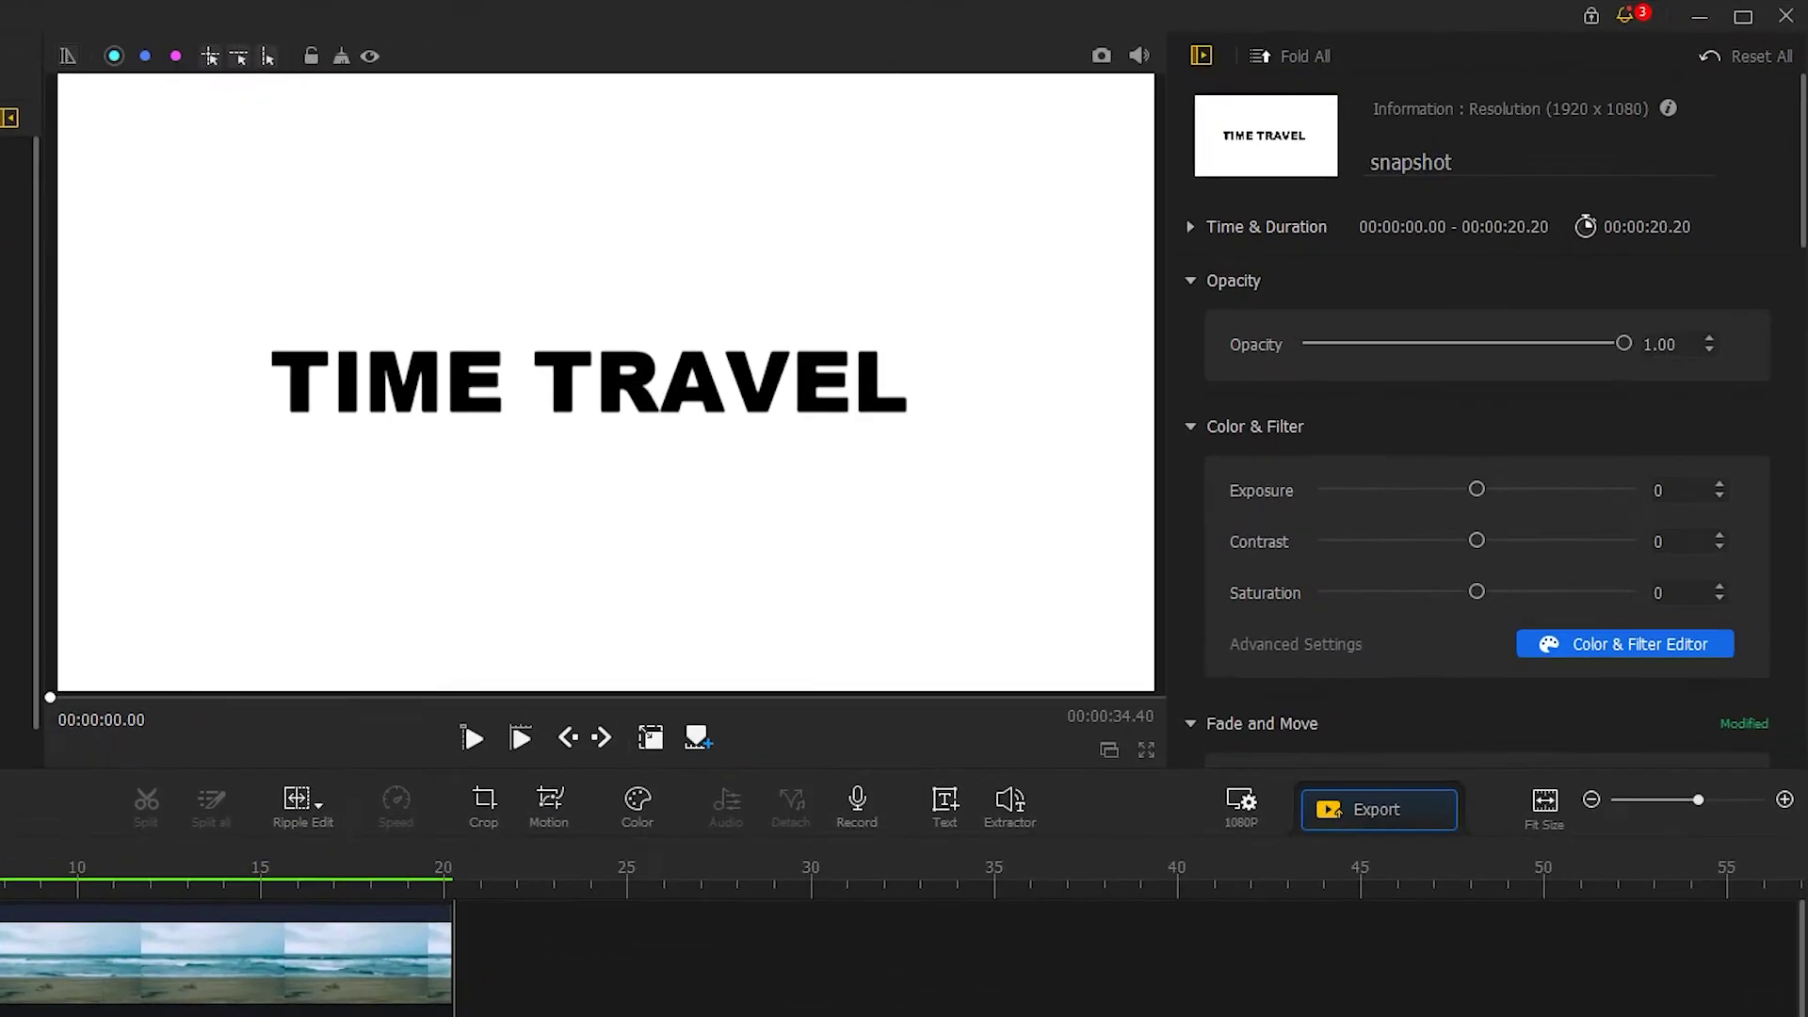
Set the snapshot's Compositing blend mode to Screen, then select and copy the beach clip.
scroll(1759, 767, "down", 10)
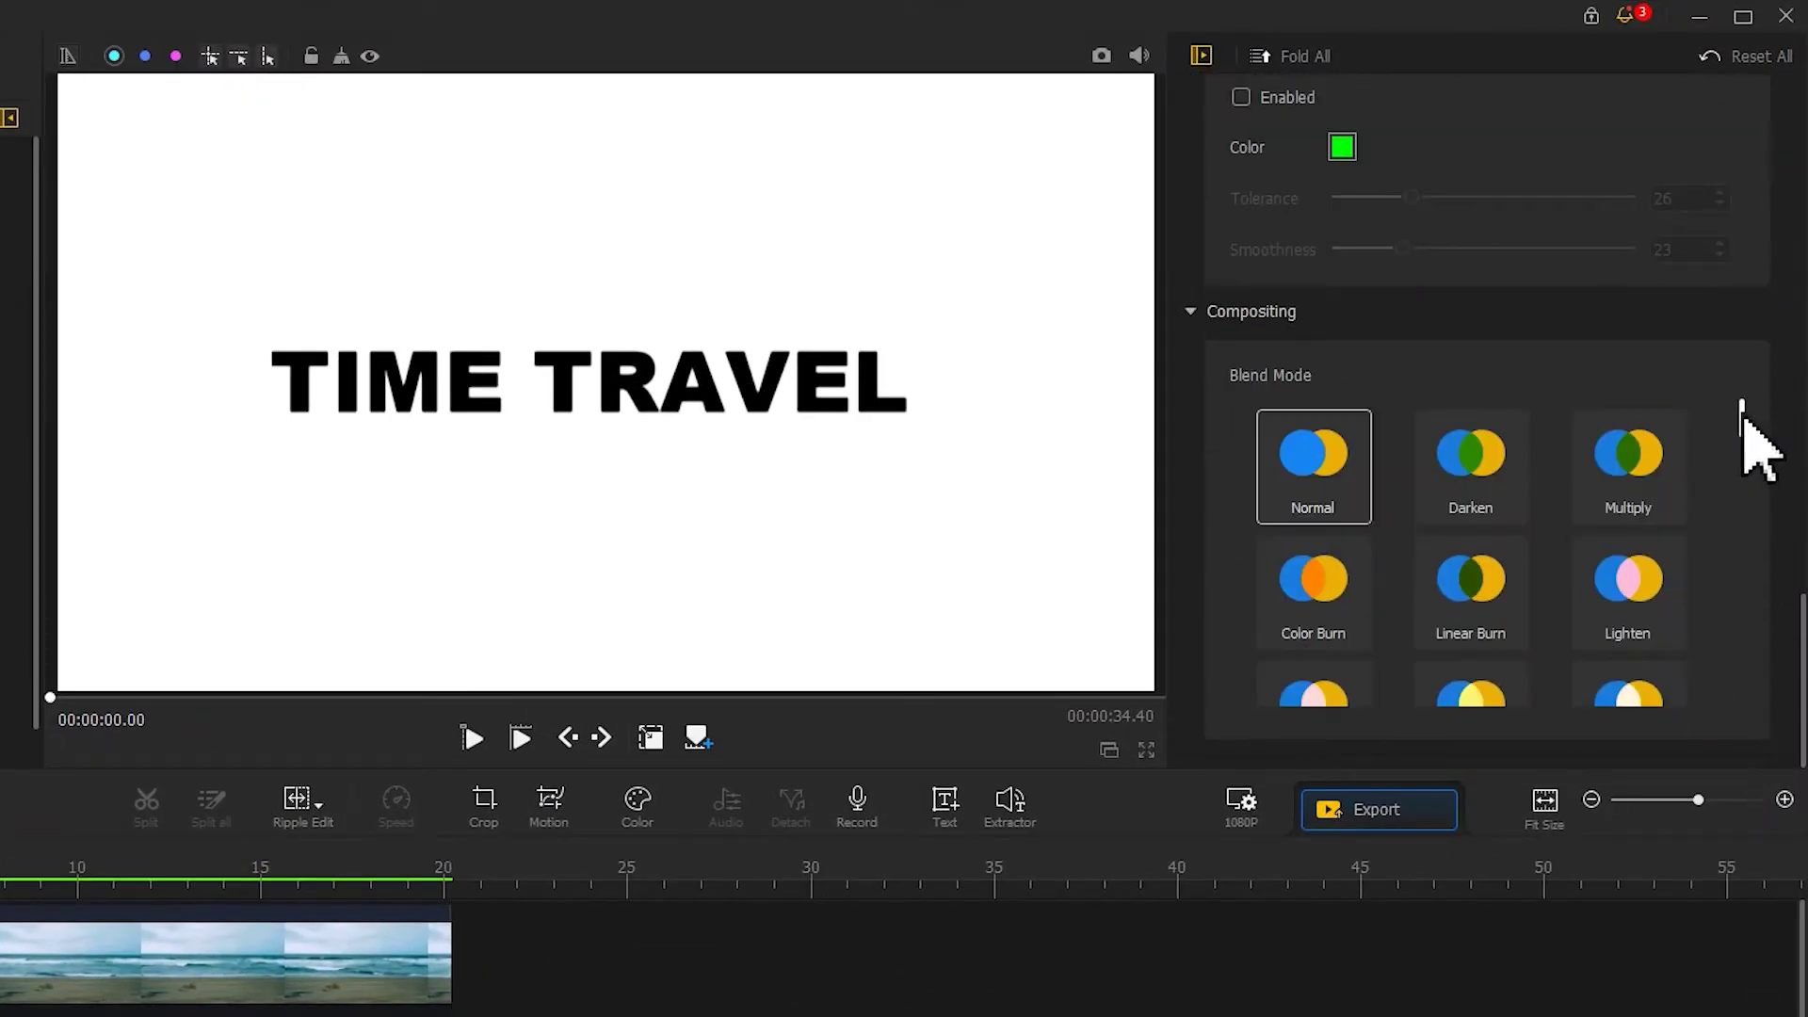
left_click_drag(1747, 416, 1748, 456)
left_click(1309, 593)
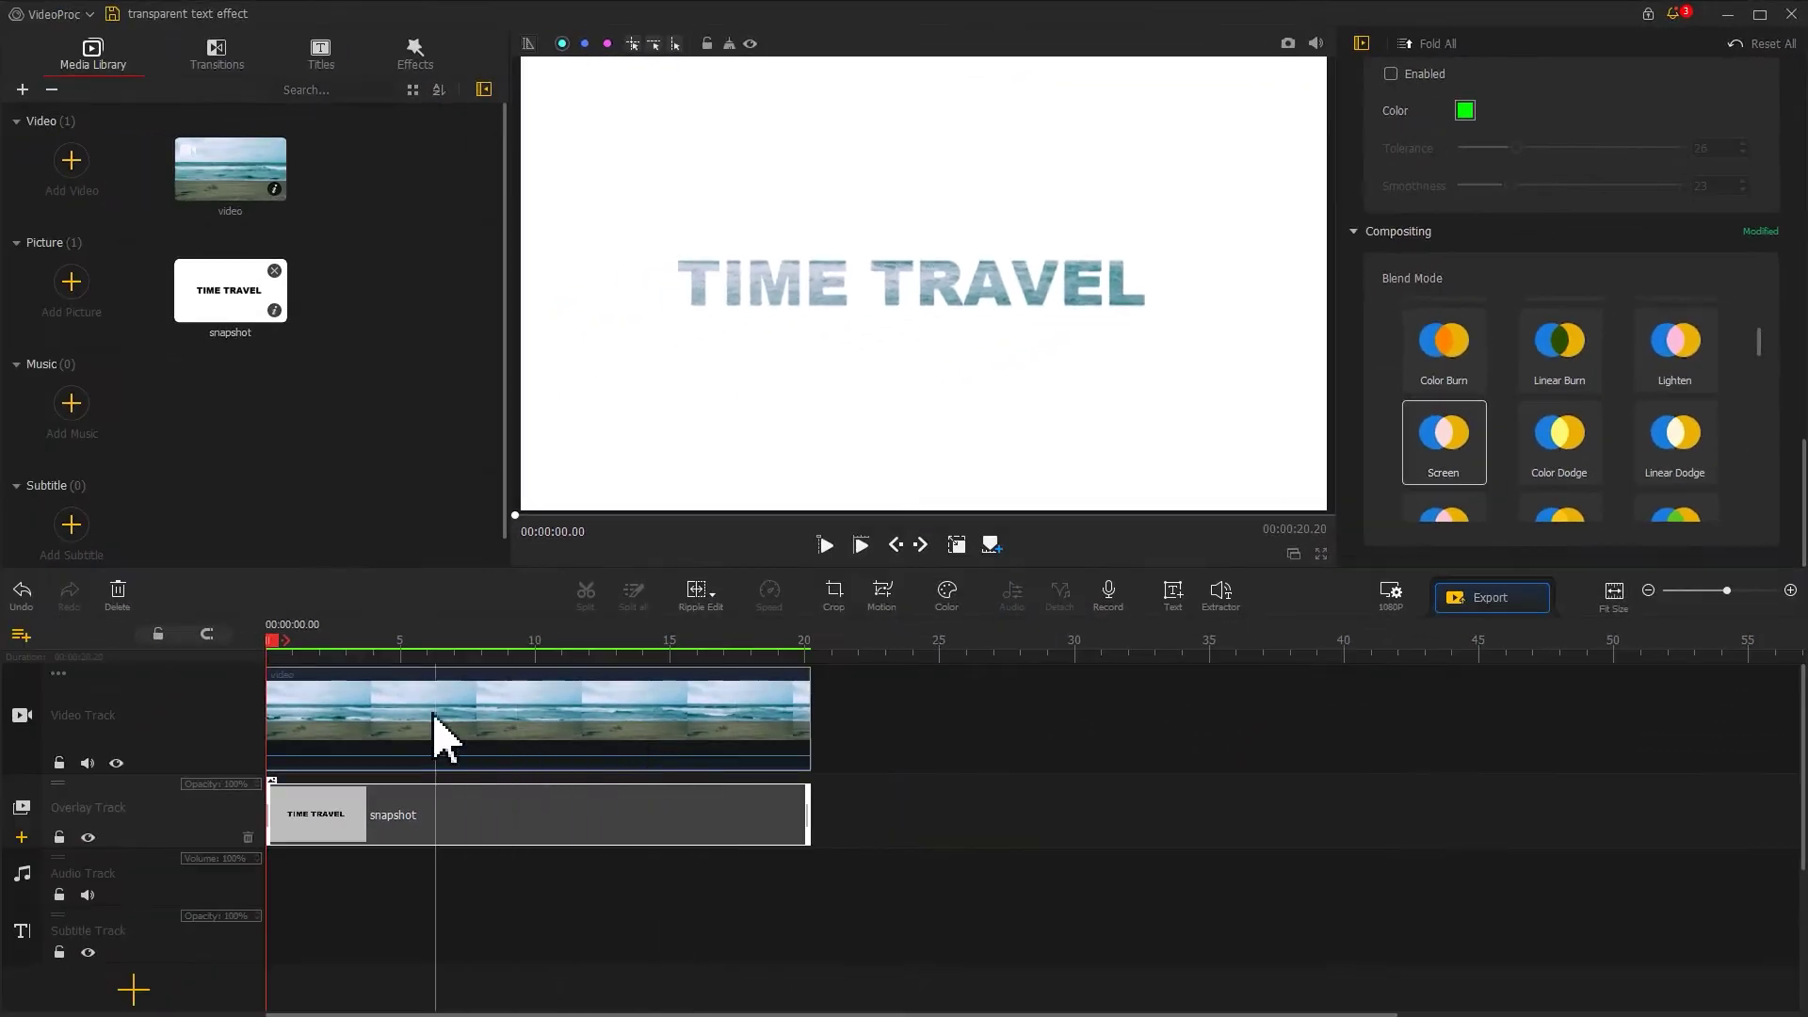
left_click(436, 720)
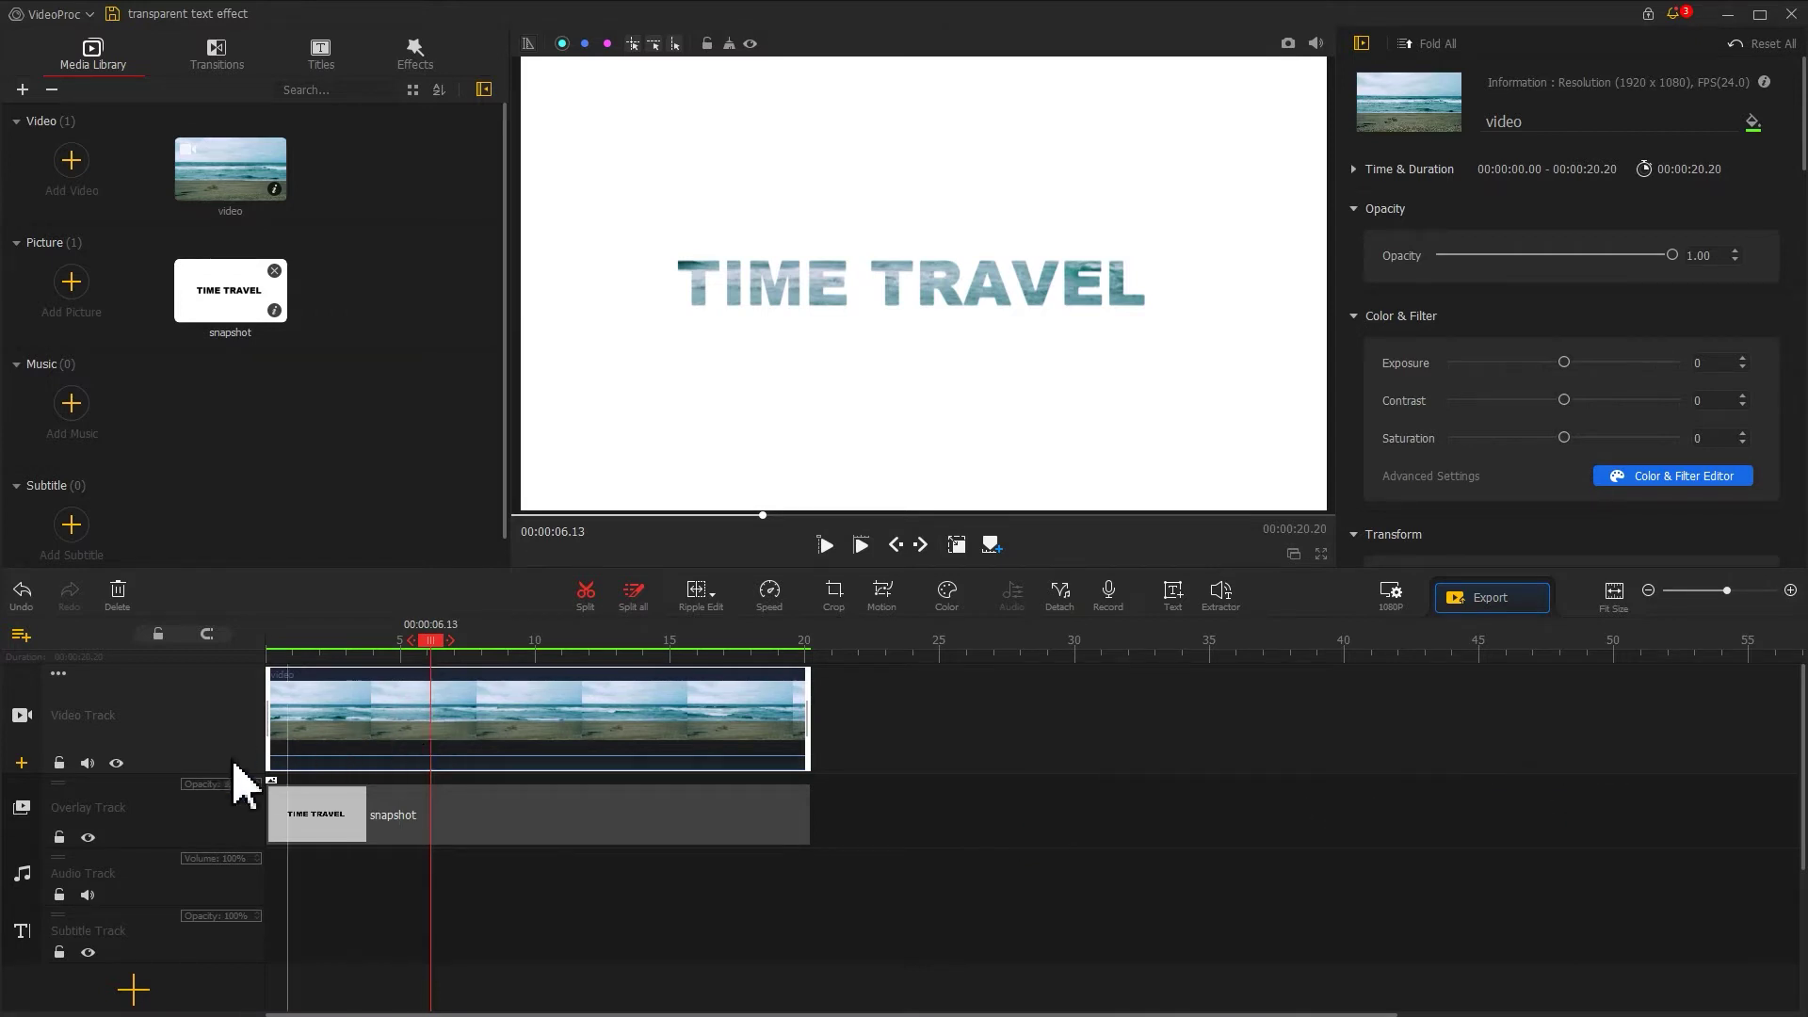
left_click(167, 805)
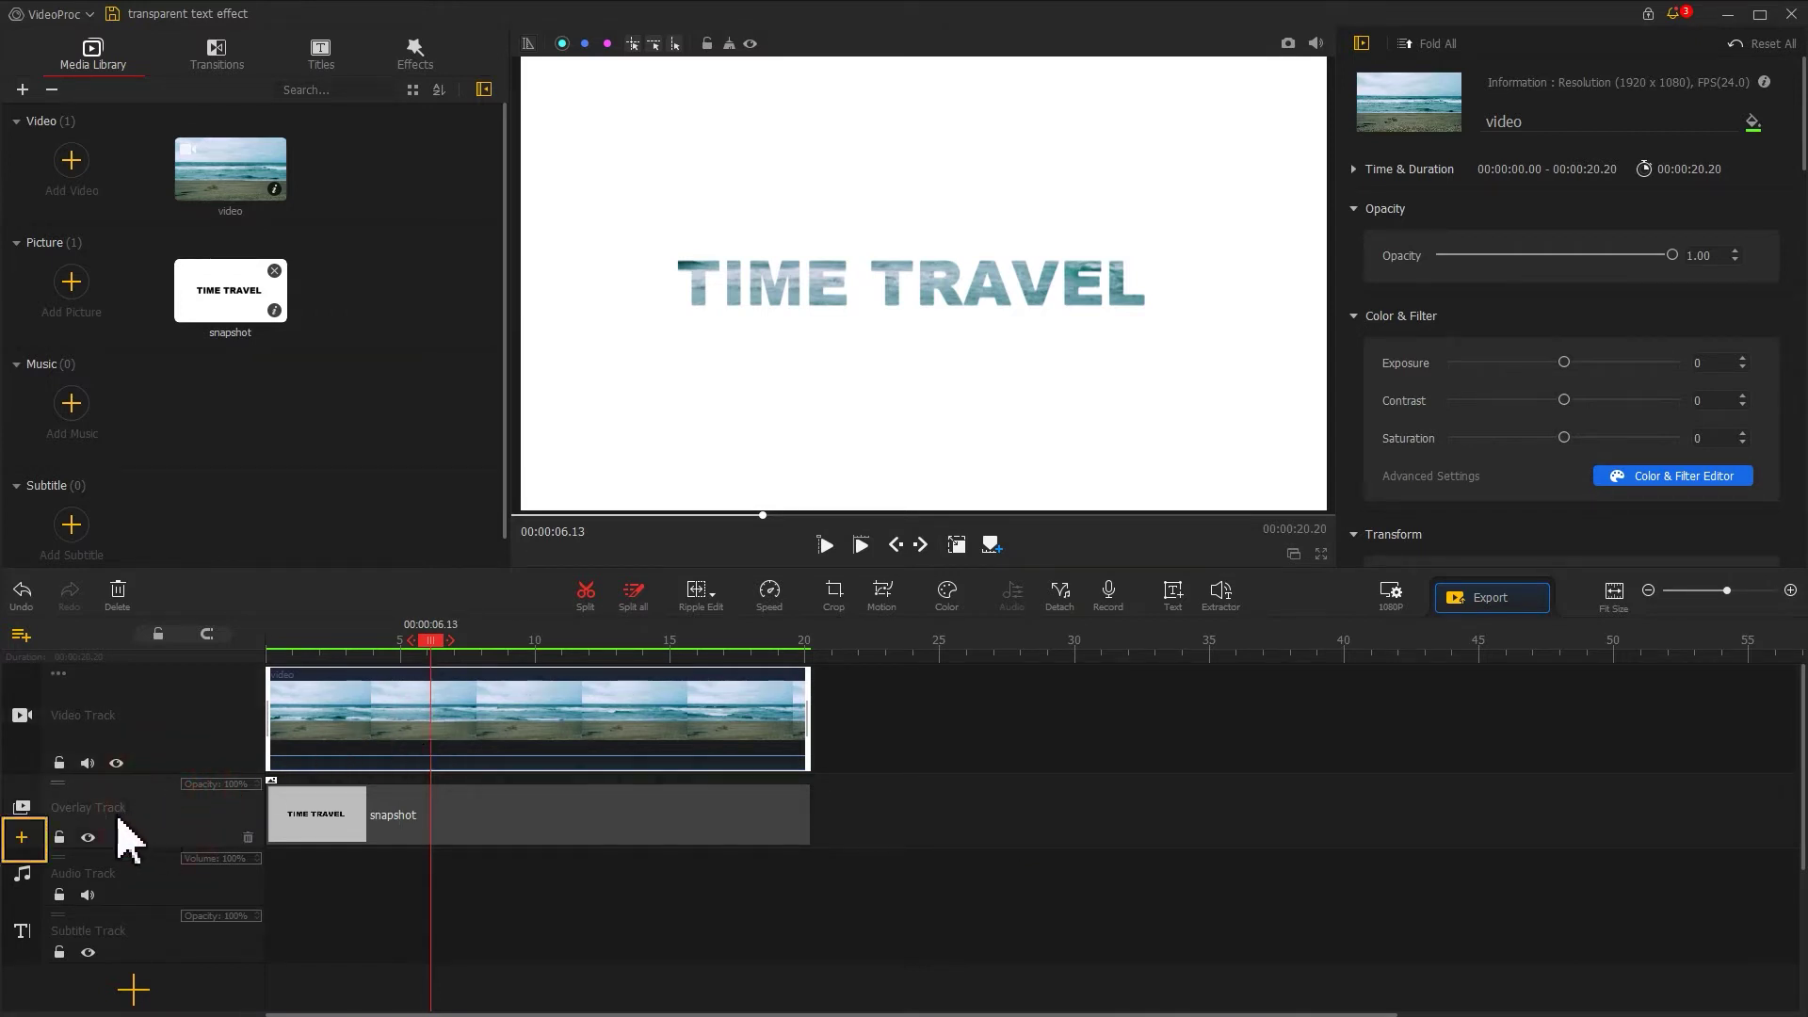
Add Overlay Track1, paste the beach clip copy onto it, and move it to start at 0.
left_click(20, 839)
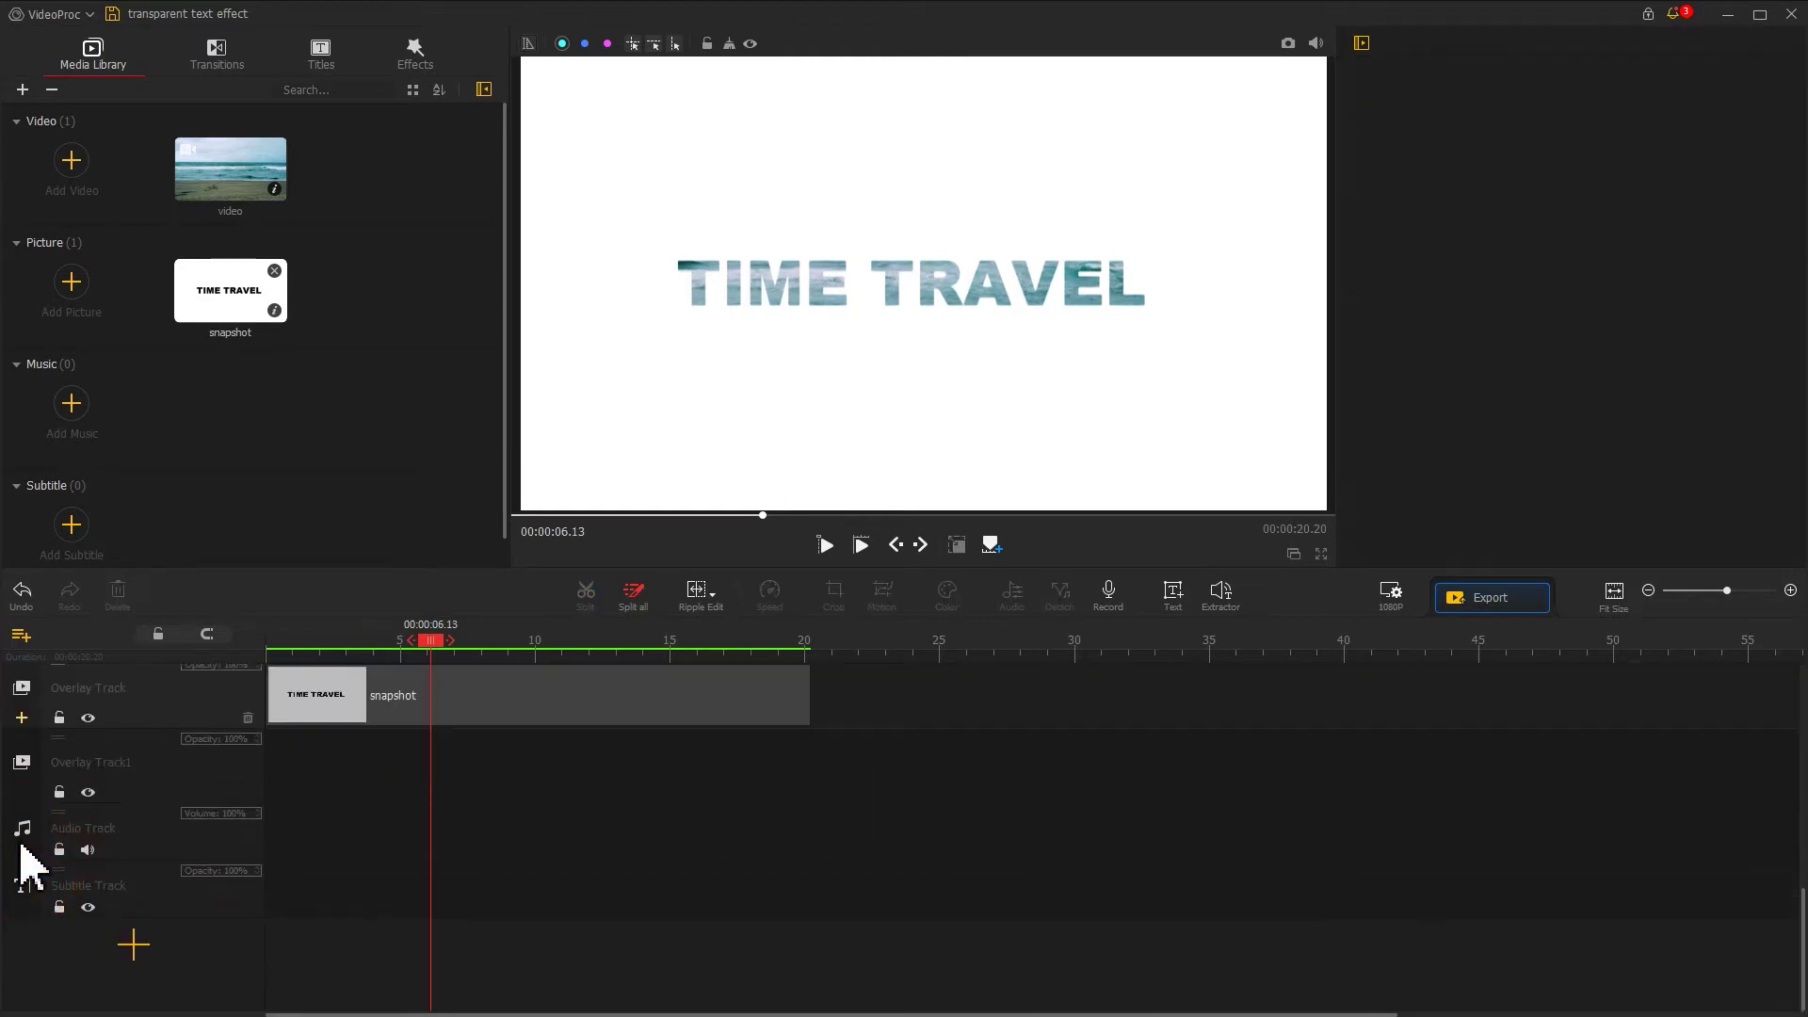
right_click(331, 755)
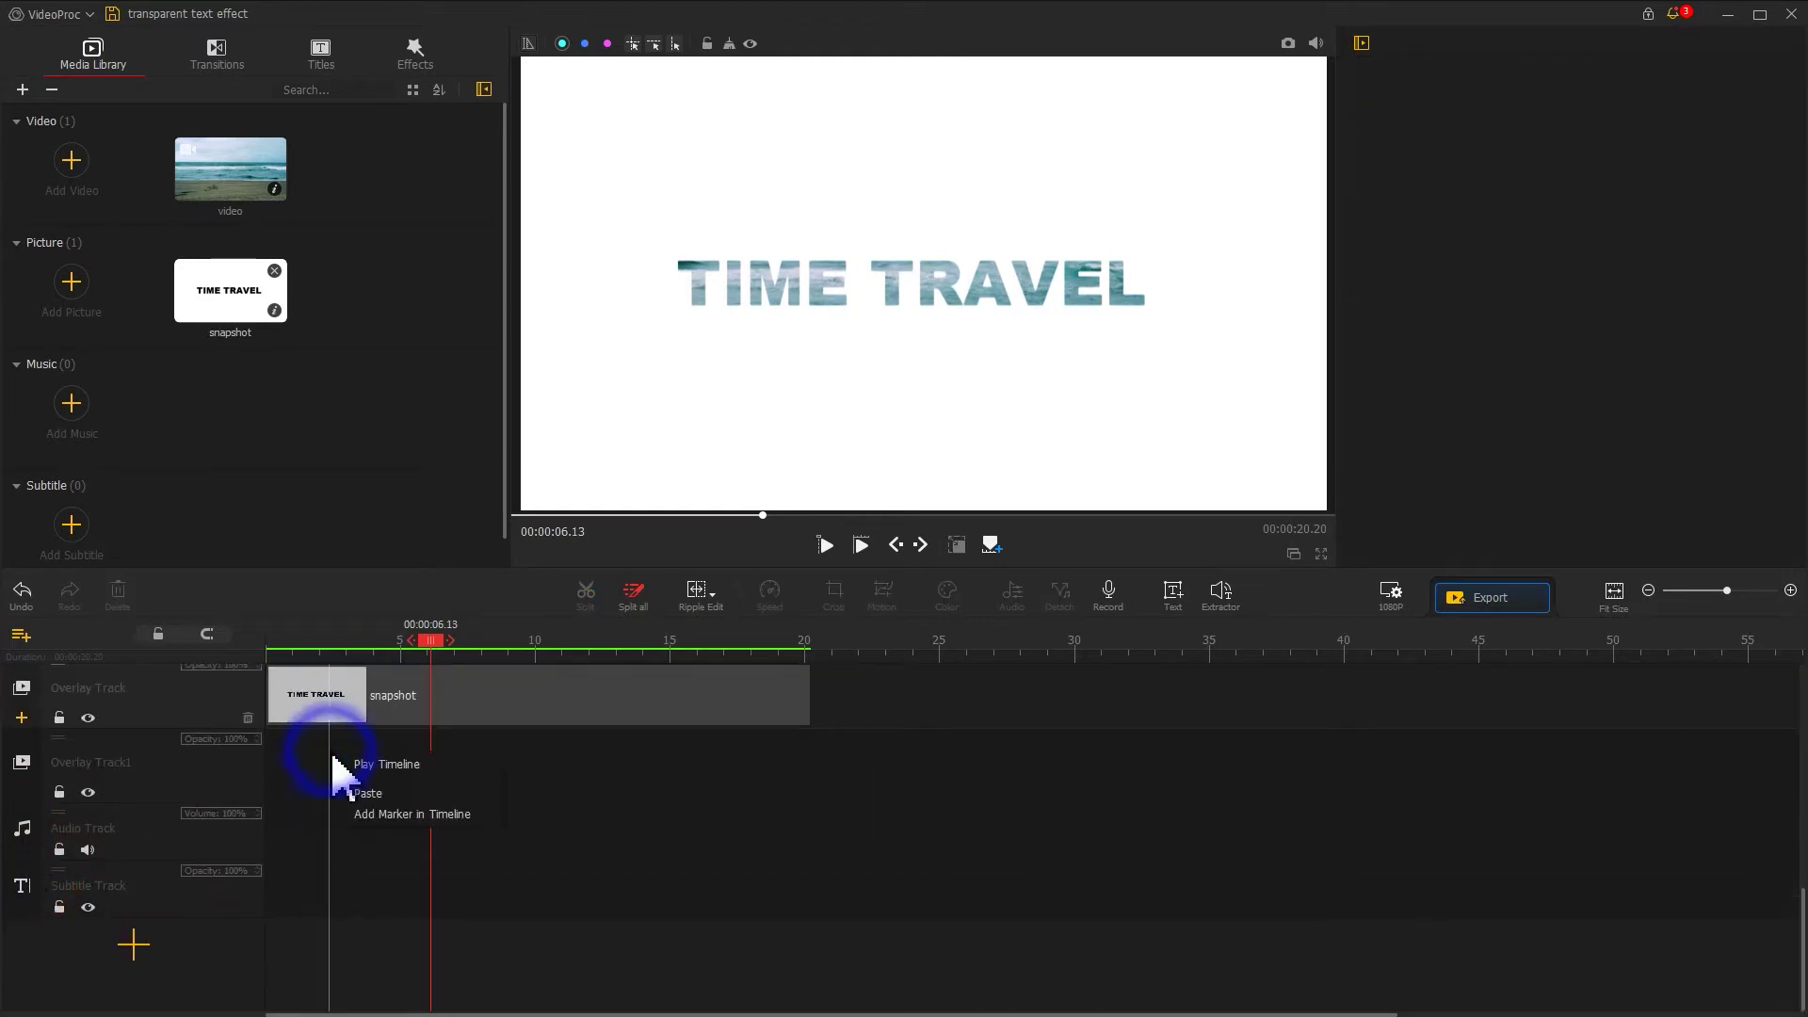
left_click(368, 794)
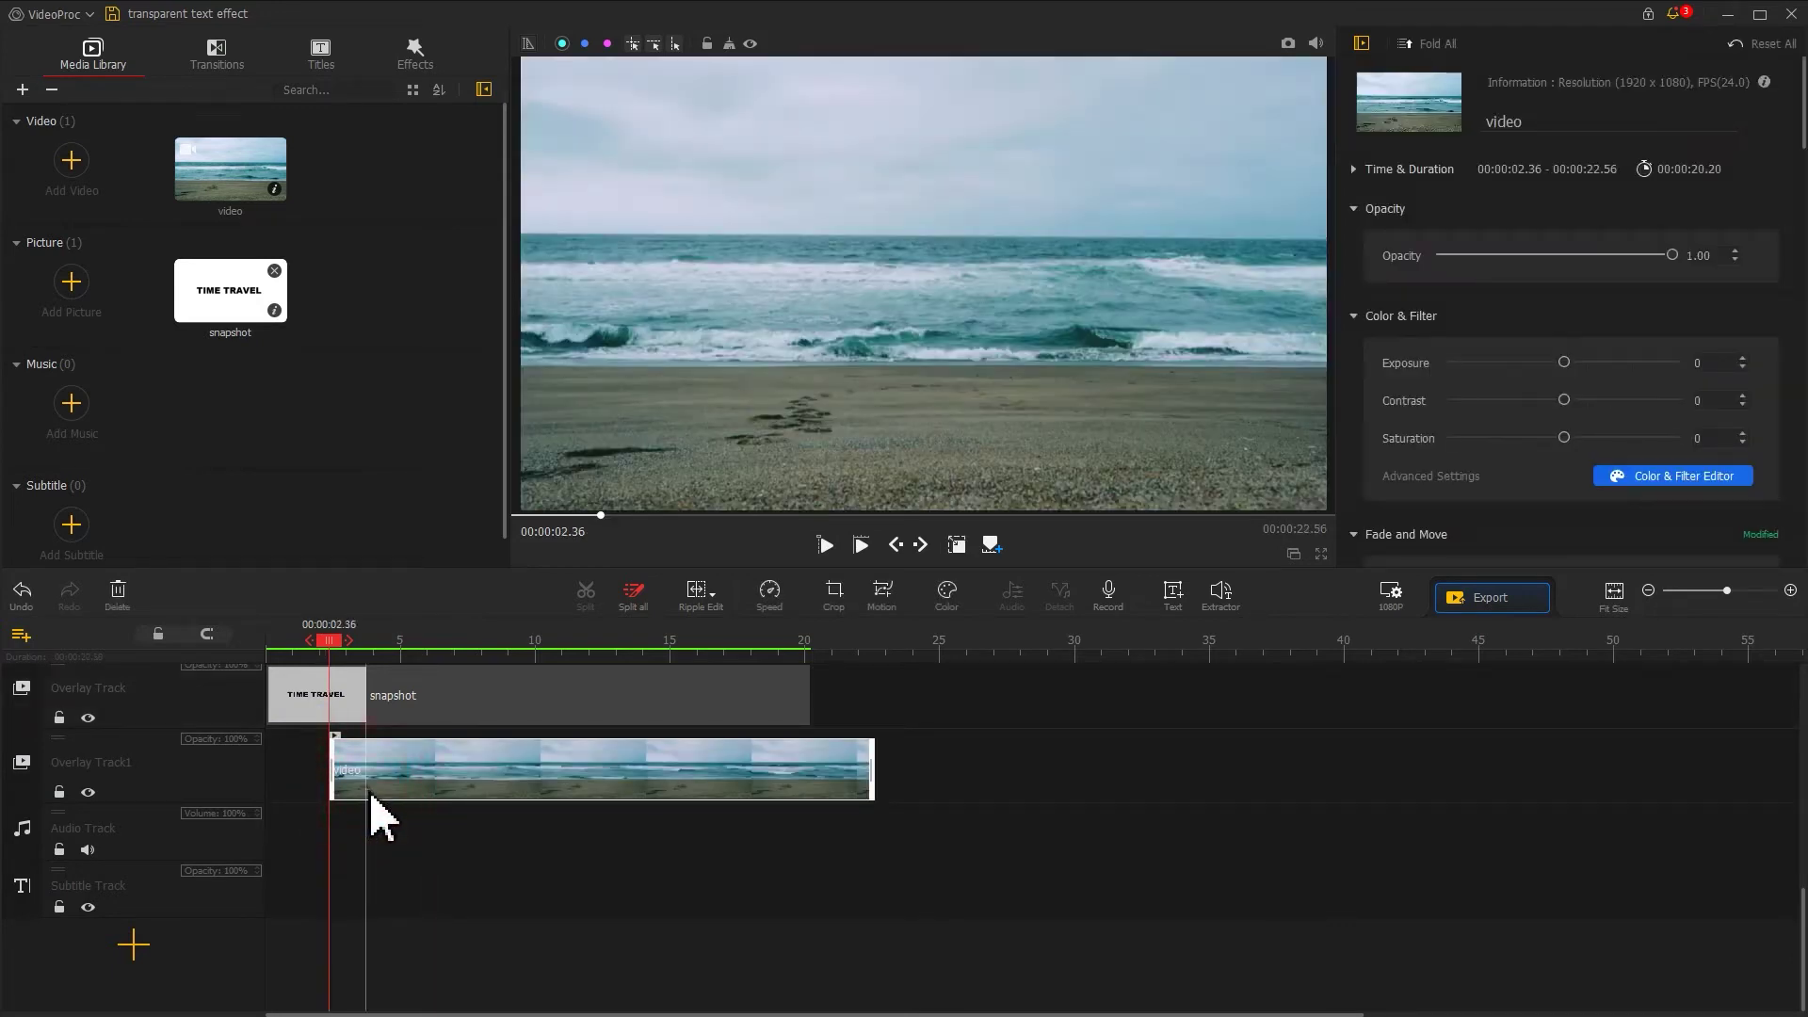
scroll(381, 811, "up", 2)
left_click_drag(433, 884, 276, 933)
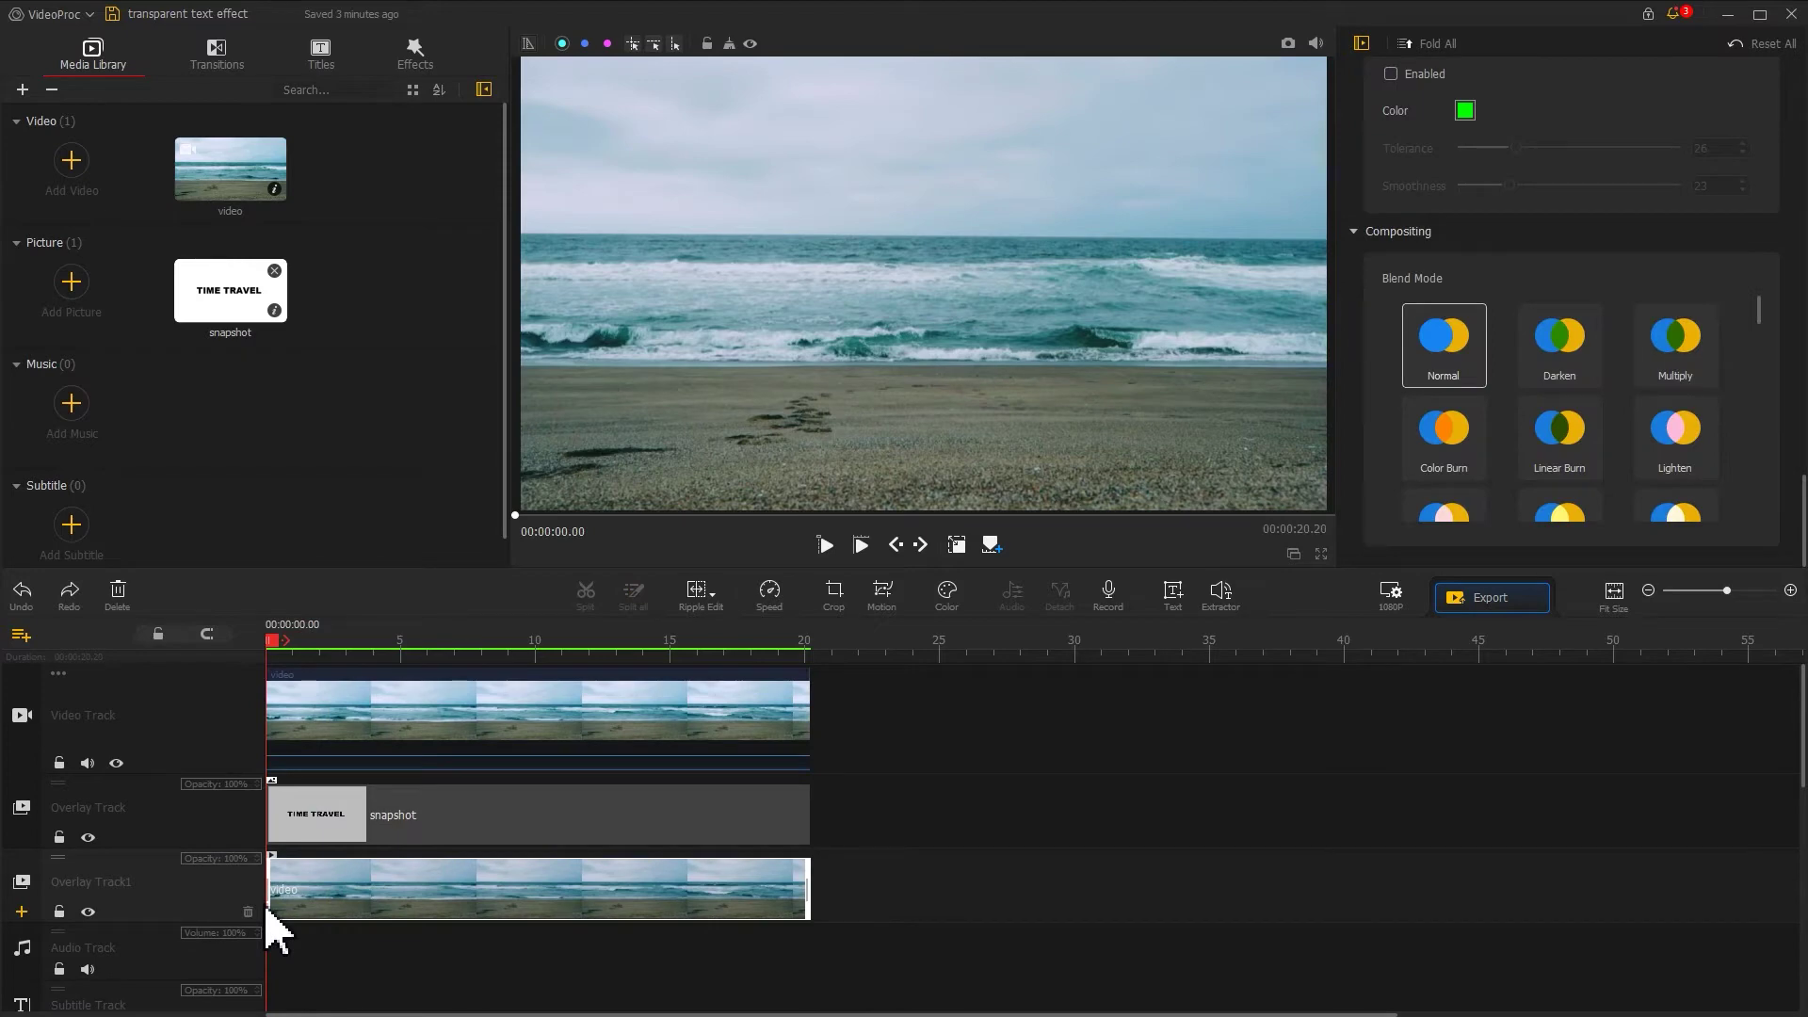
Select the main-track beach clip and scroll its properties to the Transform section.
left_click(328, 730)
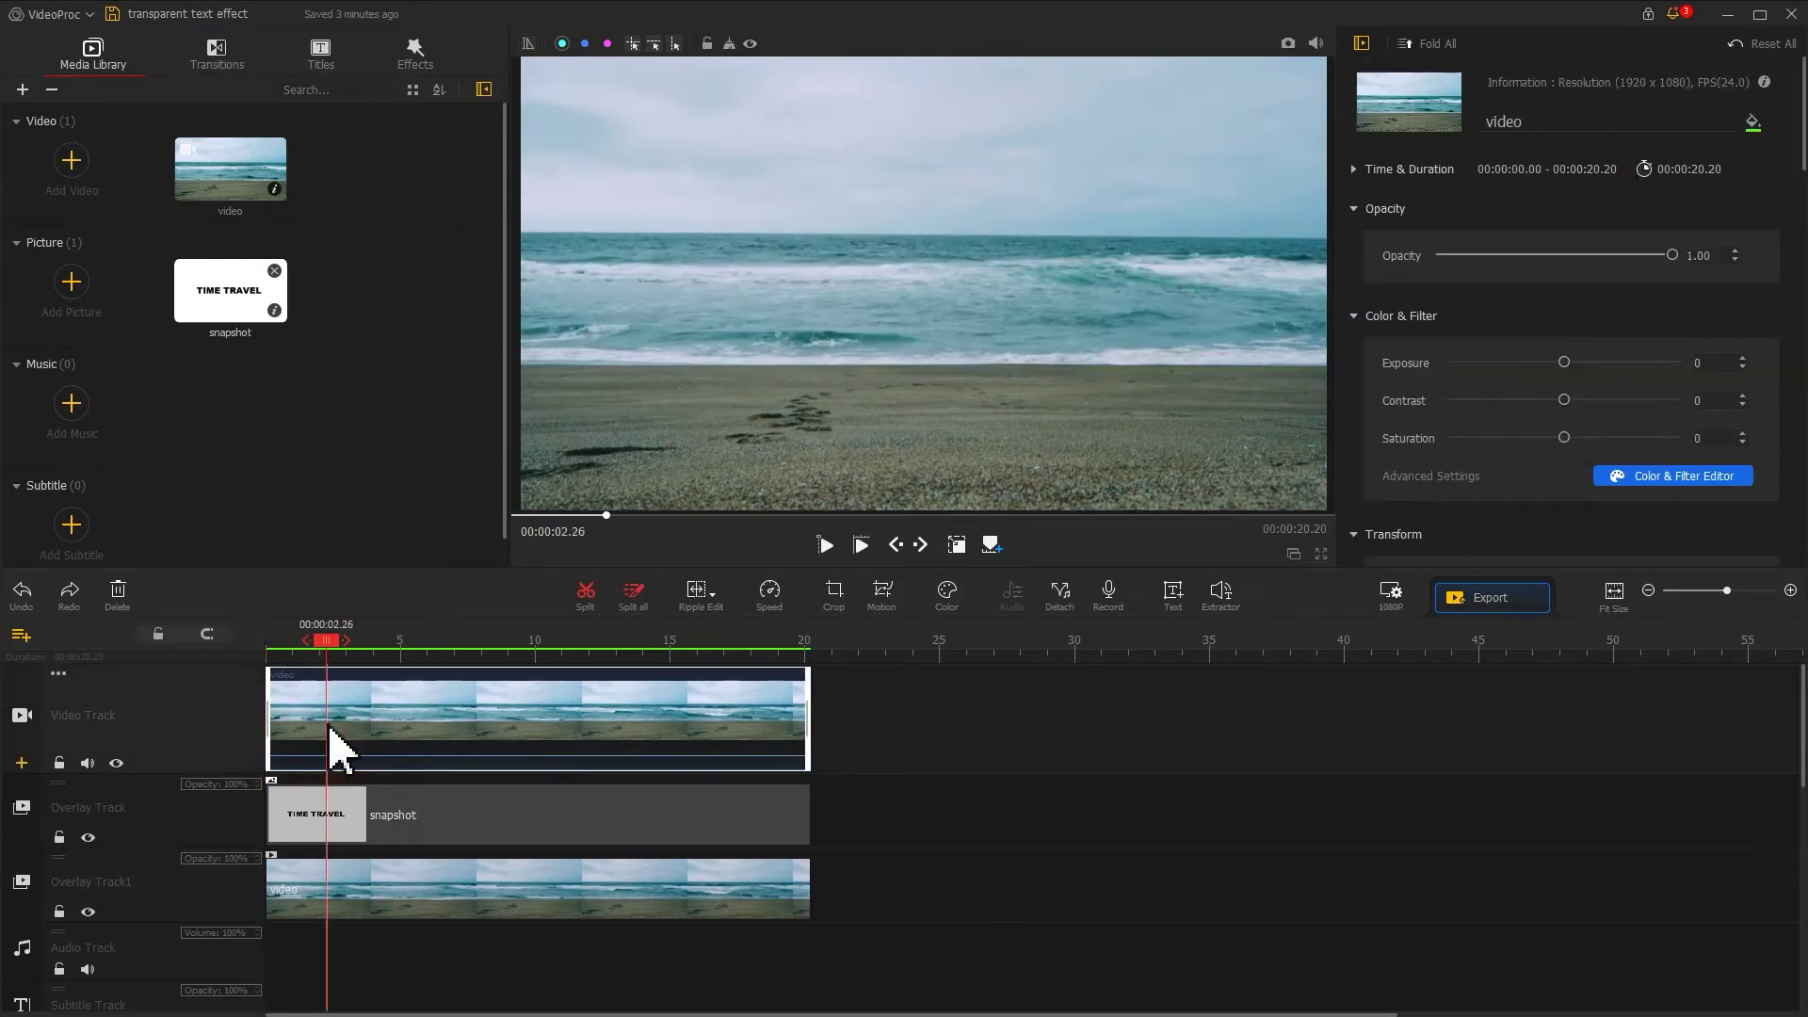
left_click_drag(1800, 89, 1801, 142)
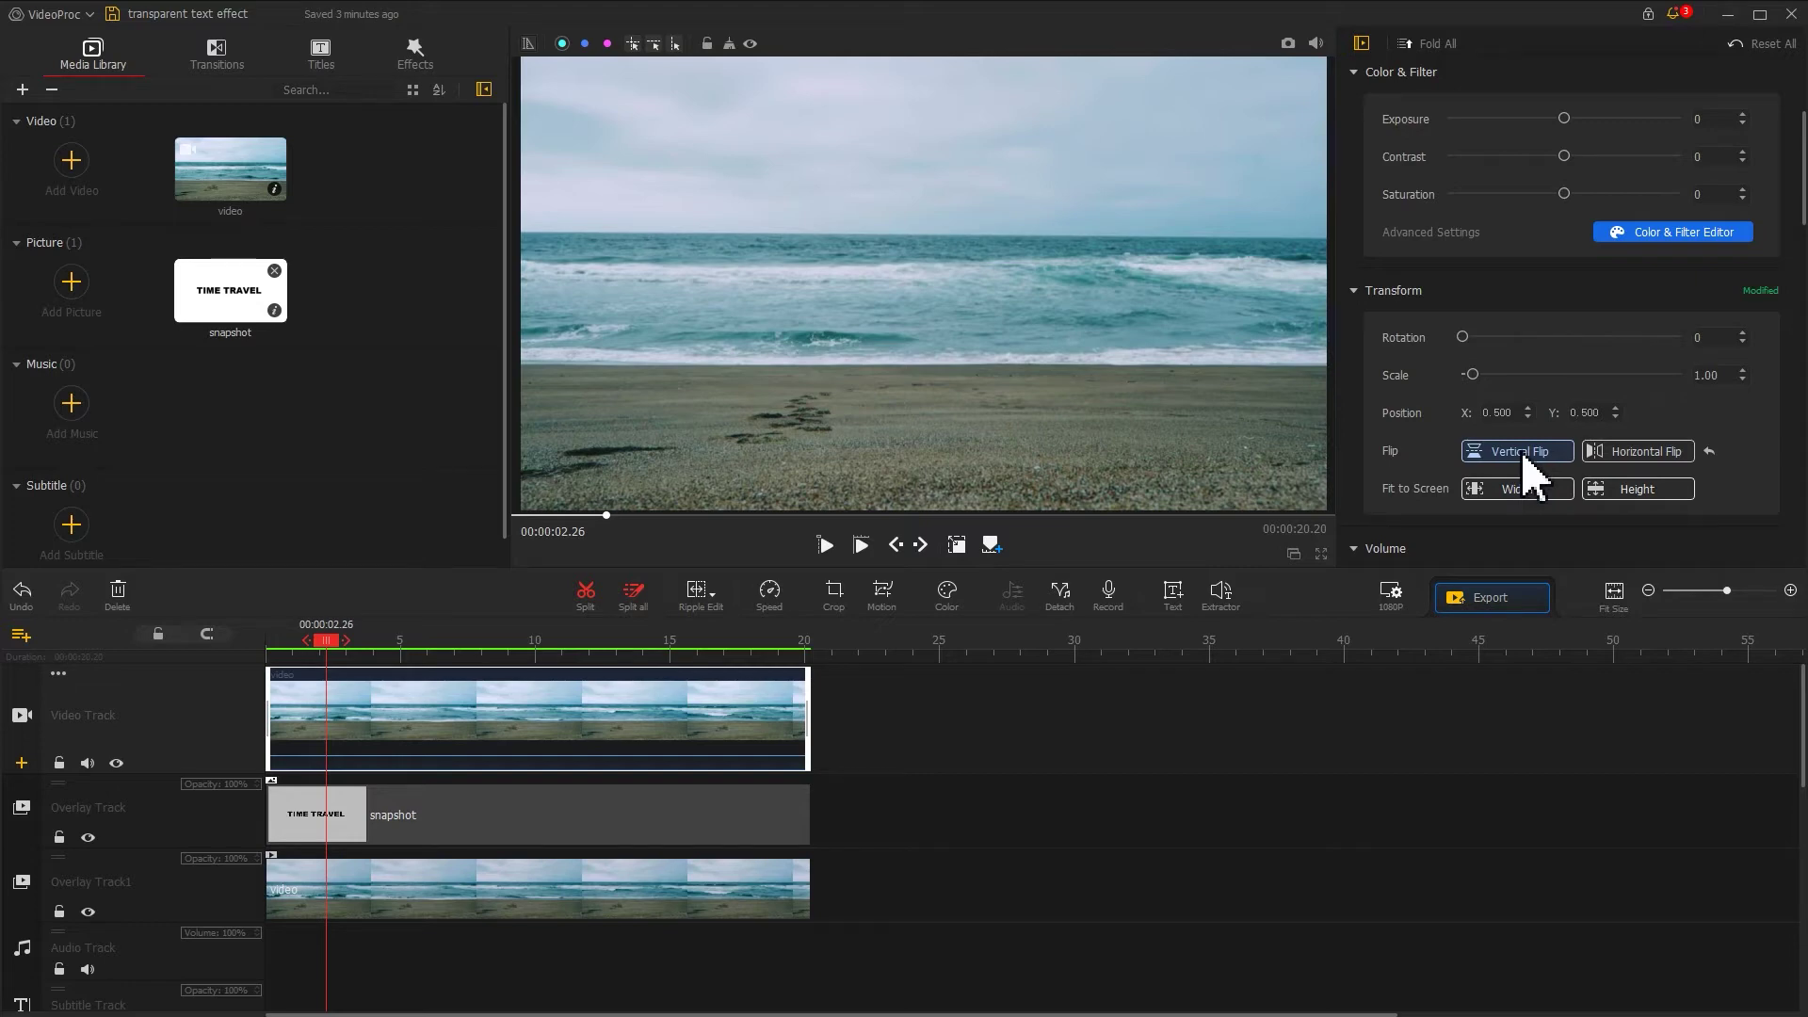
Set the Overlay Track1 beach clip to Darken, then lock Video Track and Overlay Track1.
left_click(416, 896)
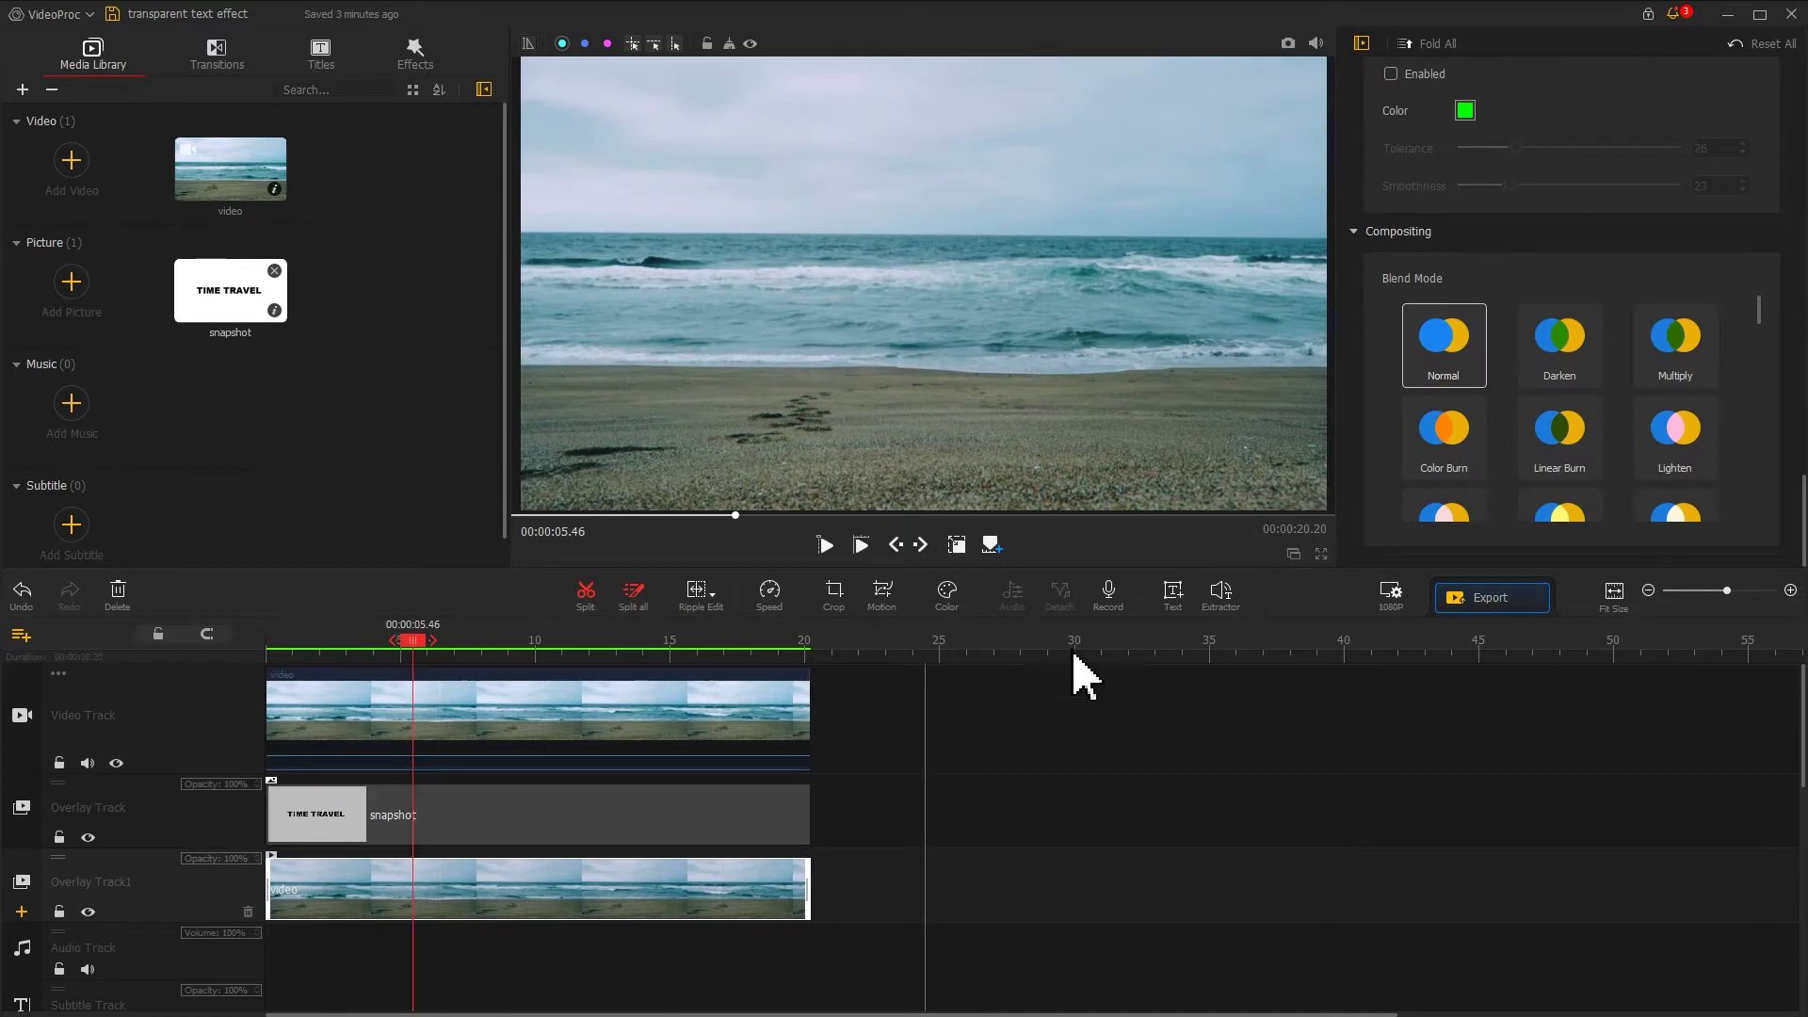
left_click(1550, 344)
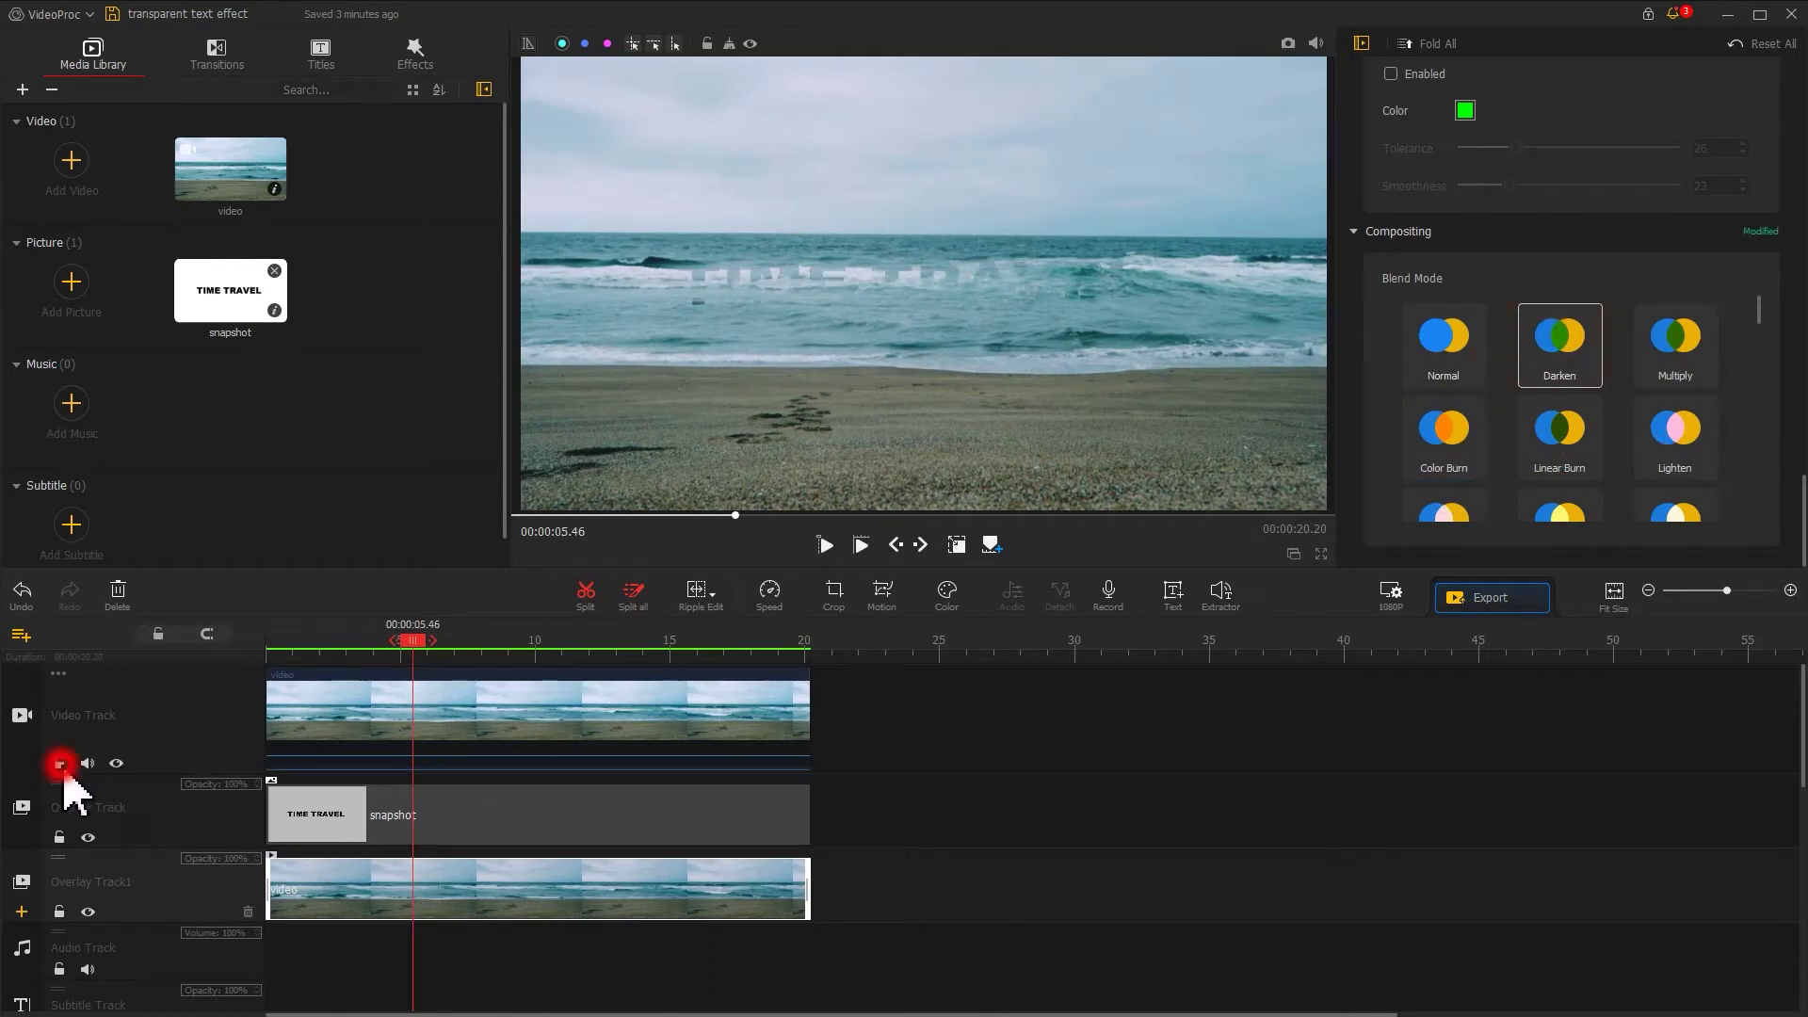
left_click(60, 763)
left_click(59, 912)
Enlarge the TIME TRAVEL snapshot in the preview and move it up into the sky.
left_click(430, 815)
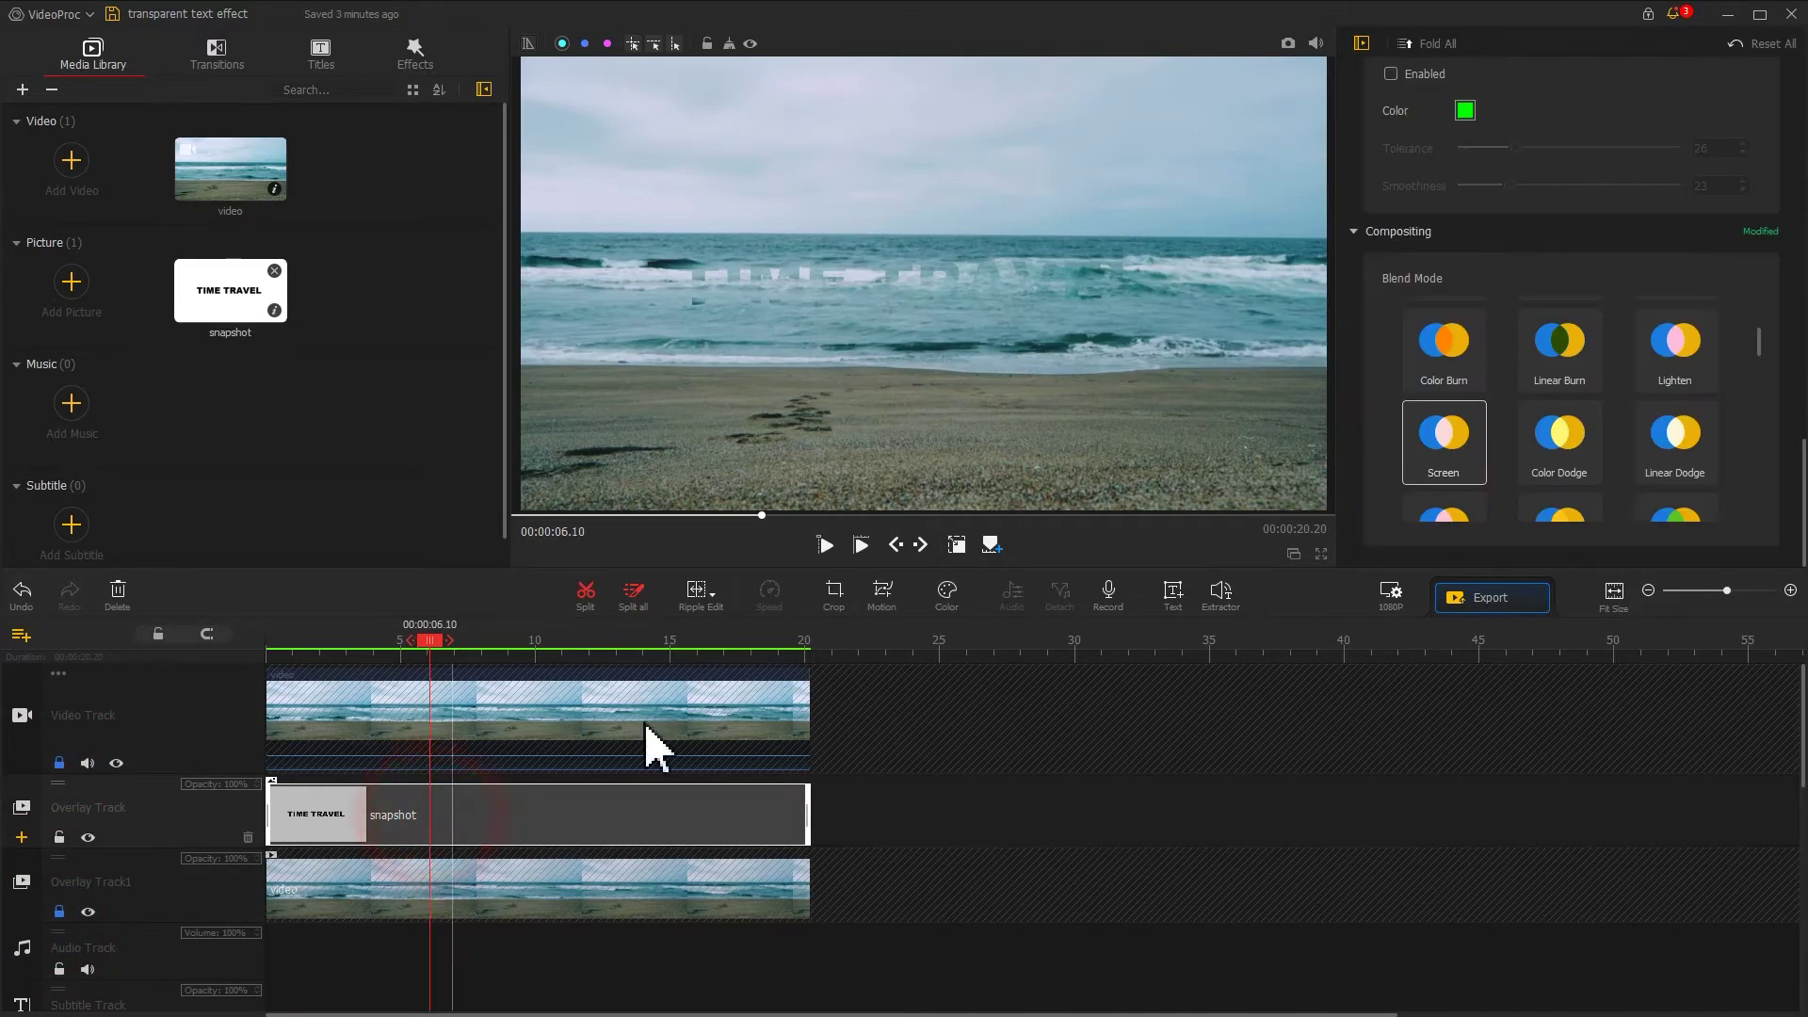
left_click(957, 545)
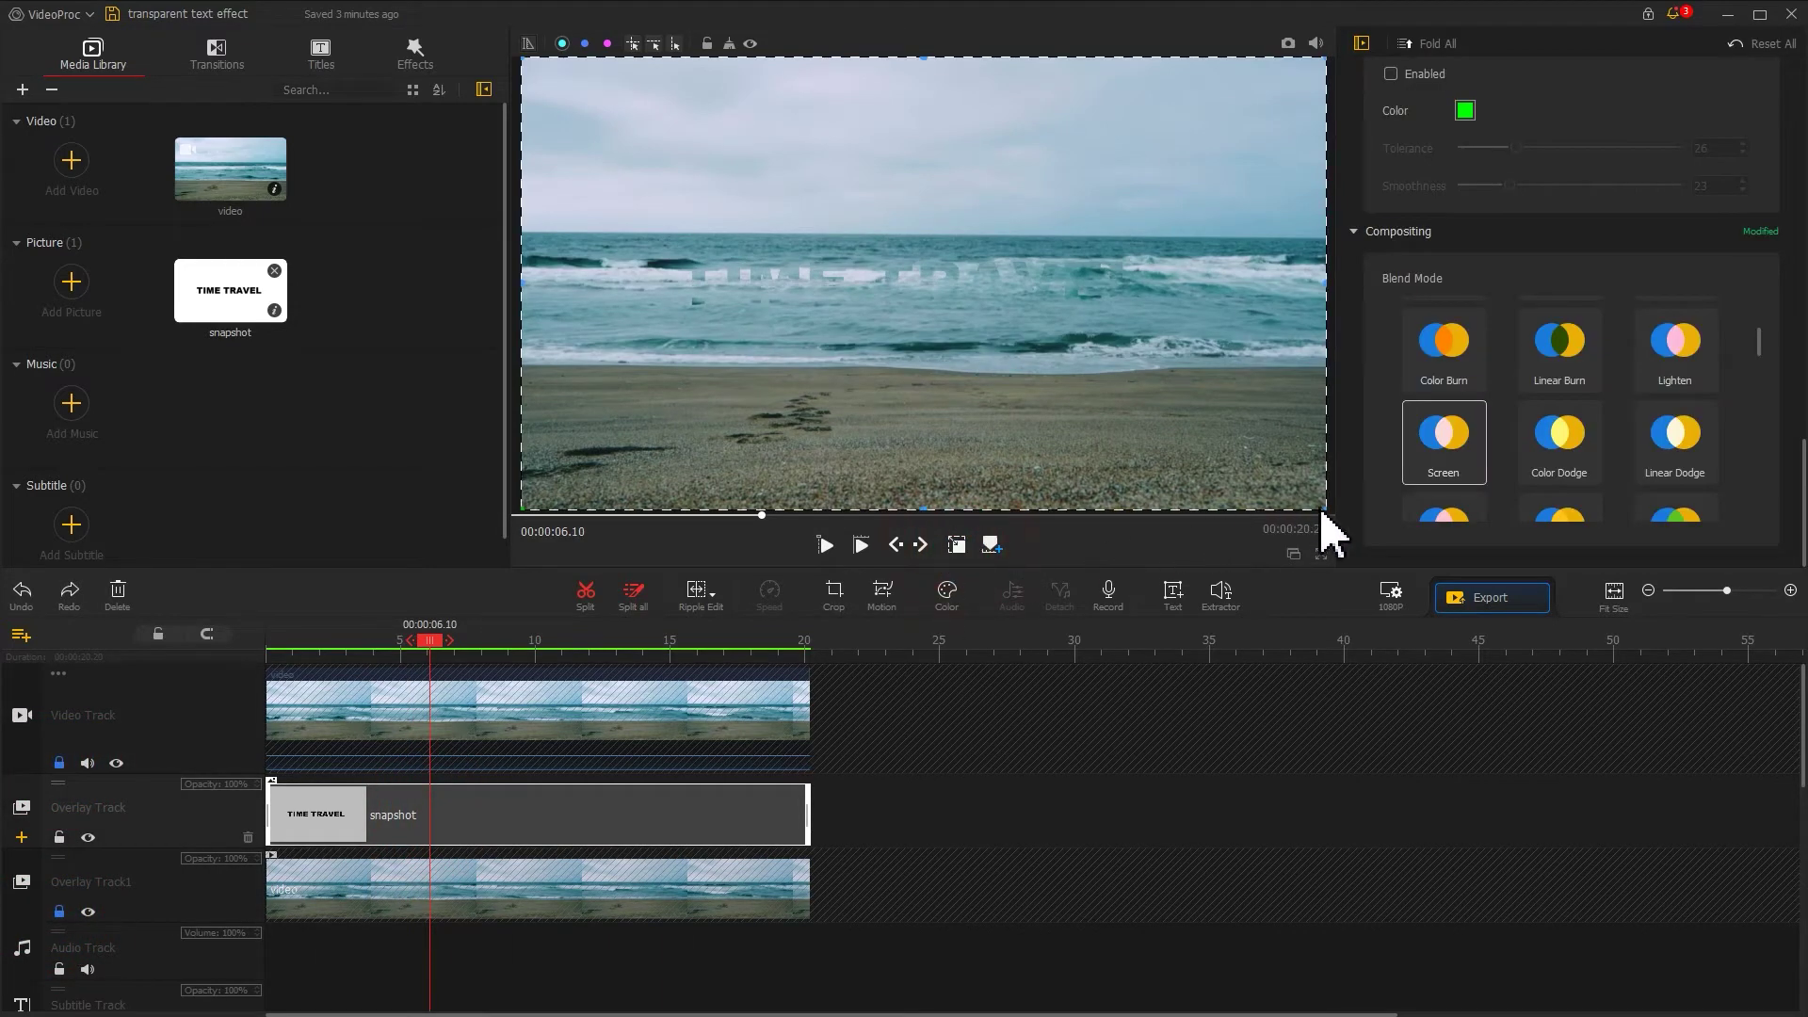
left_click_drag(1326, 508, 1712, 759)
left_click_drag(1090, 456, 920, 270)
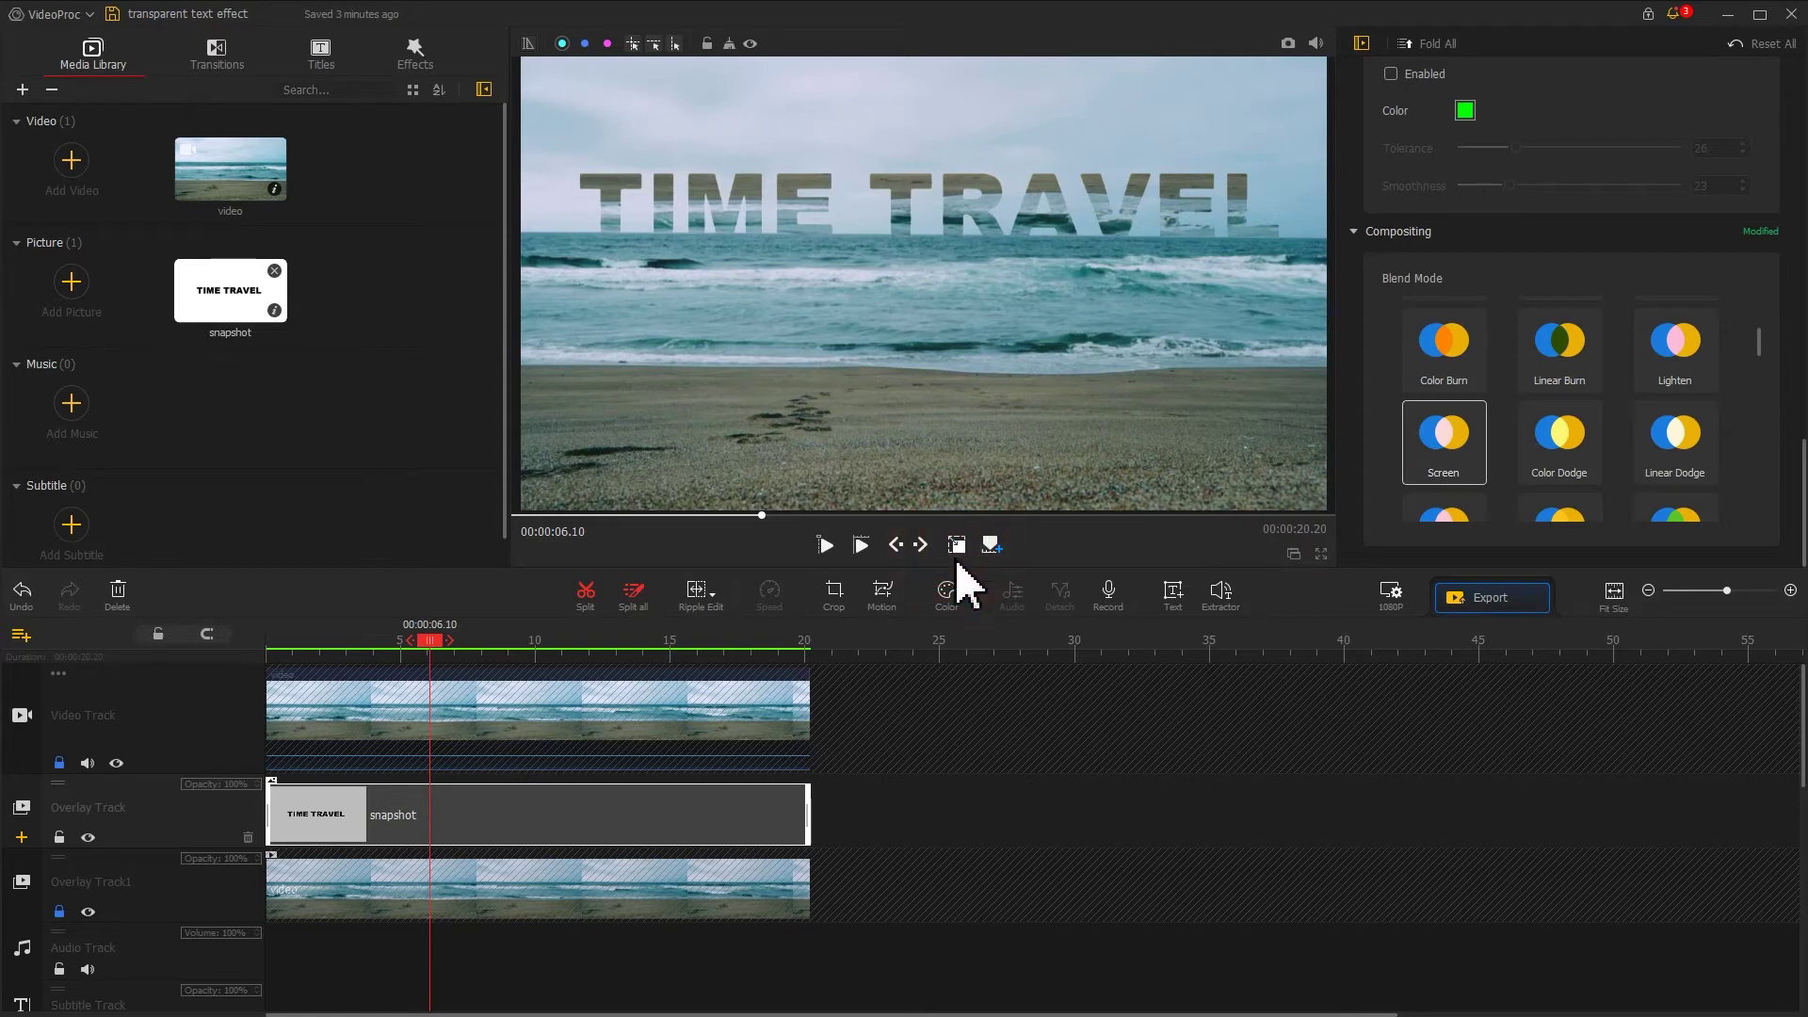
Play the timeline from the start to preview the see-through TIME TRAVEL text.
left_click(66, 914)
left_click_drag(430, 640, 247, 664)
key("space")
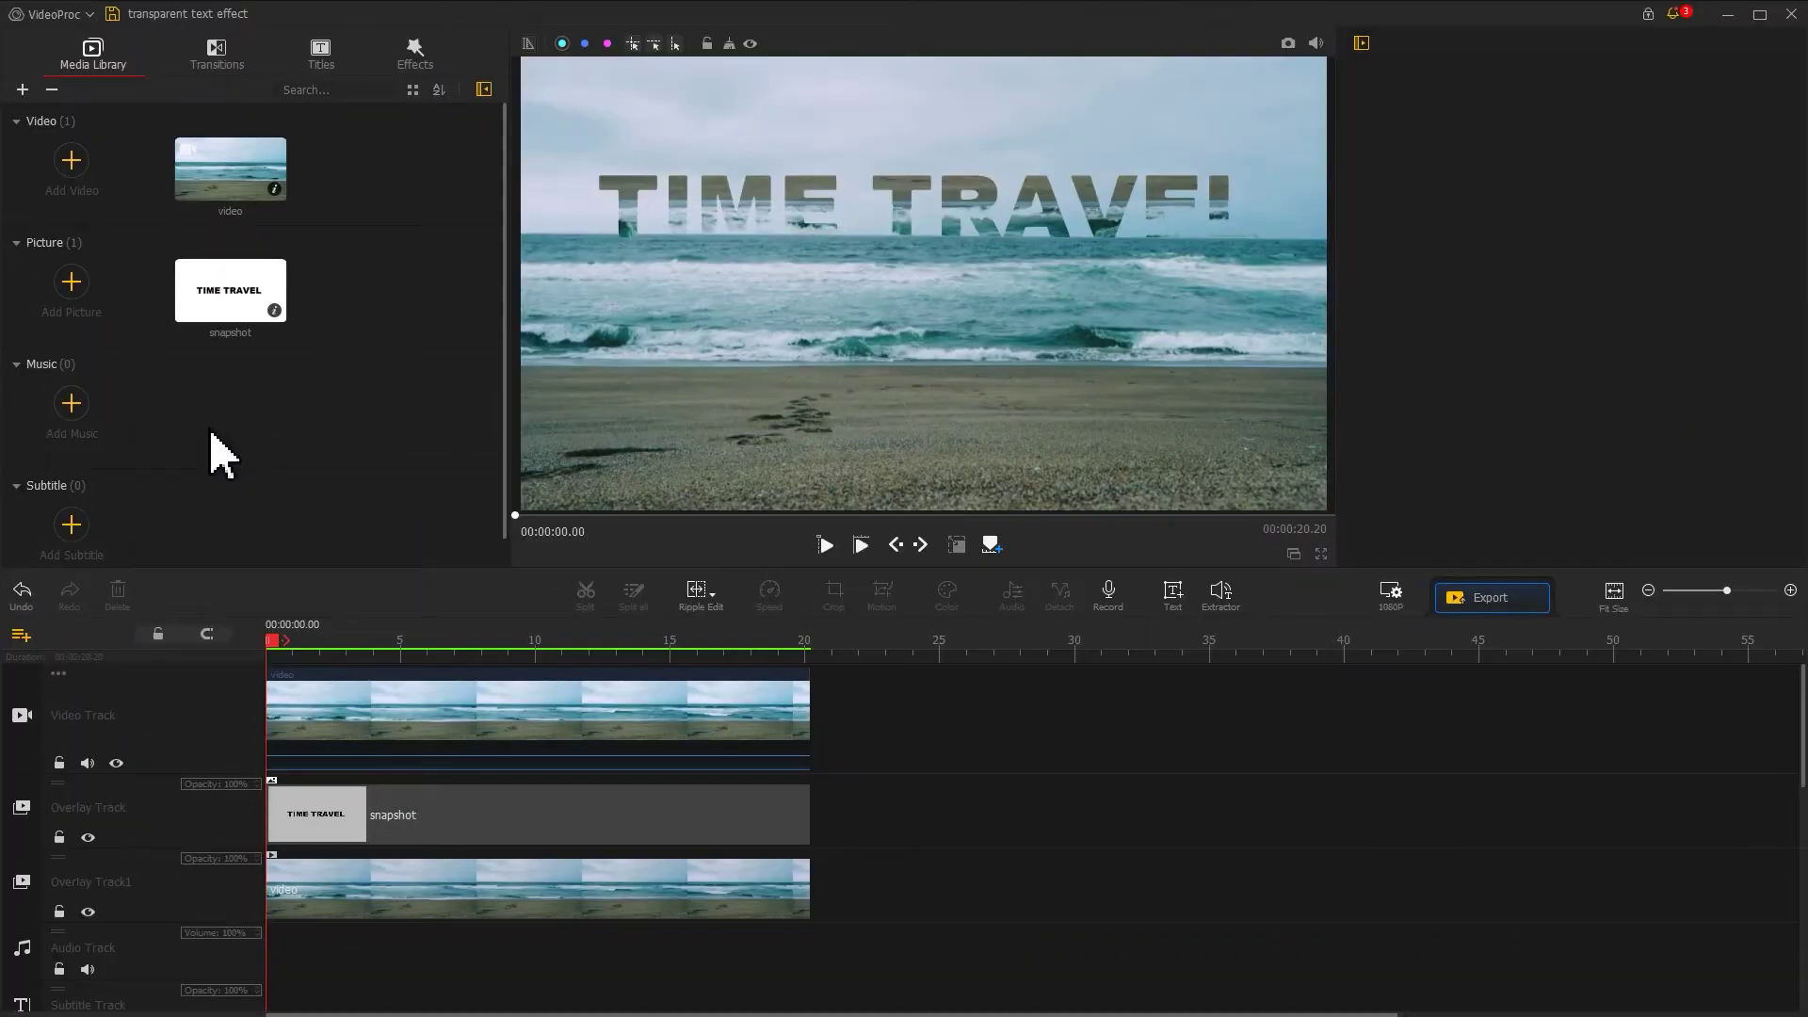
left_click(76, 415)
Import the music and Ocean Waves audio files into the library.
left_click(383, 160)
left_click(366, 139, "ctrl")
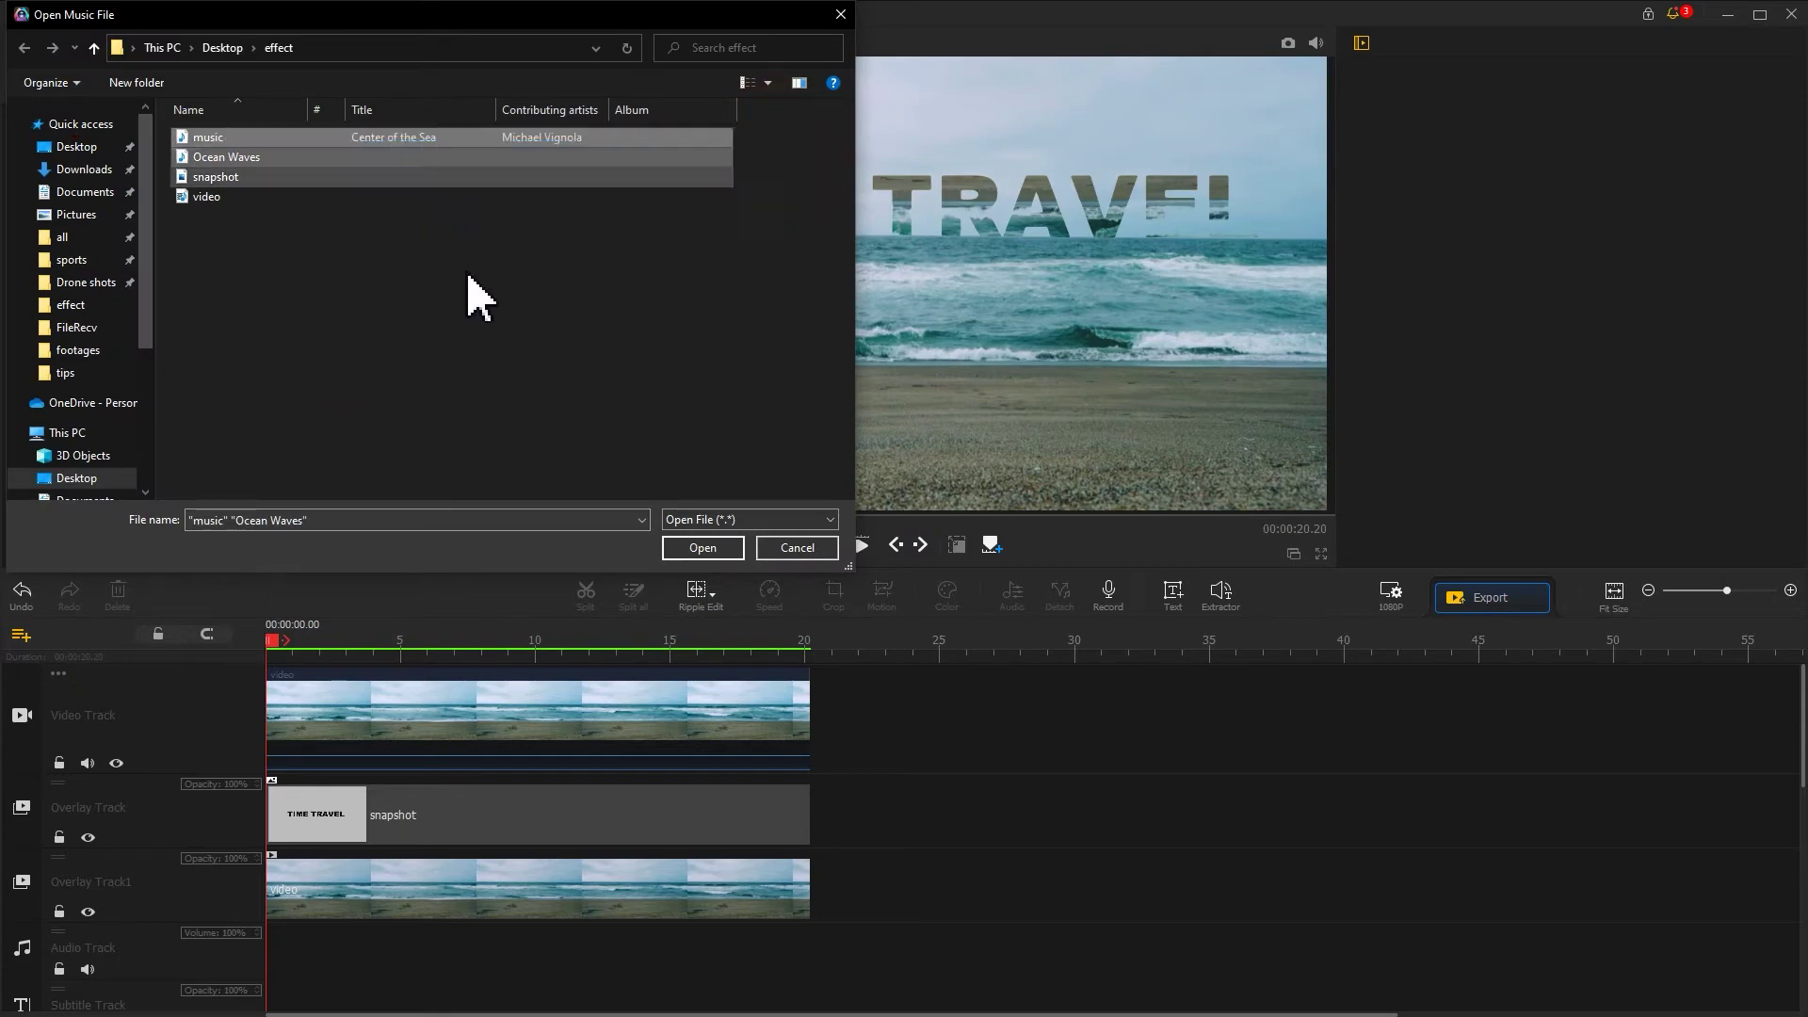
left_click(702, 548)
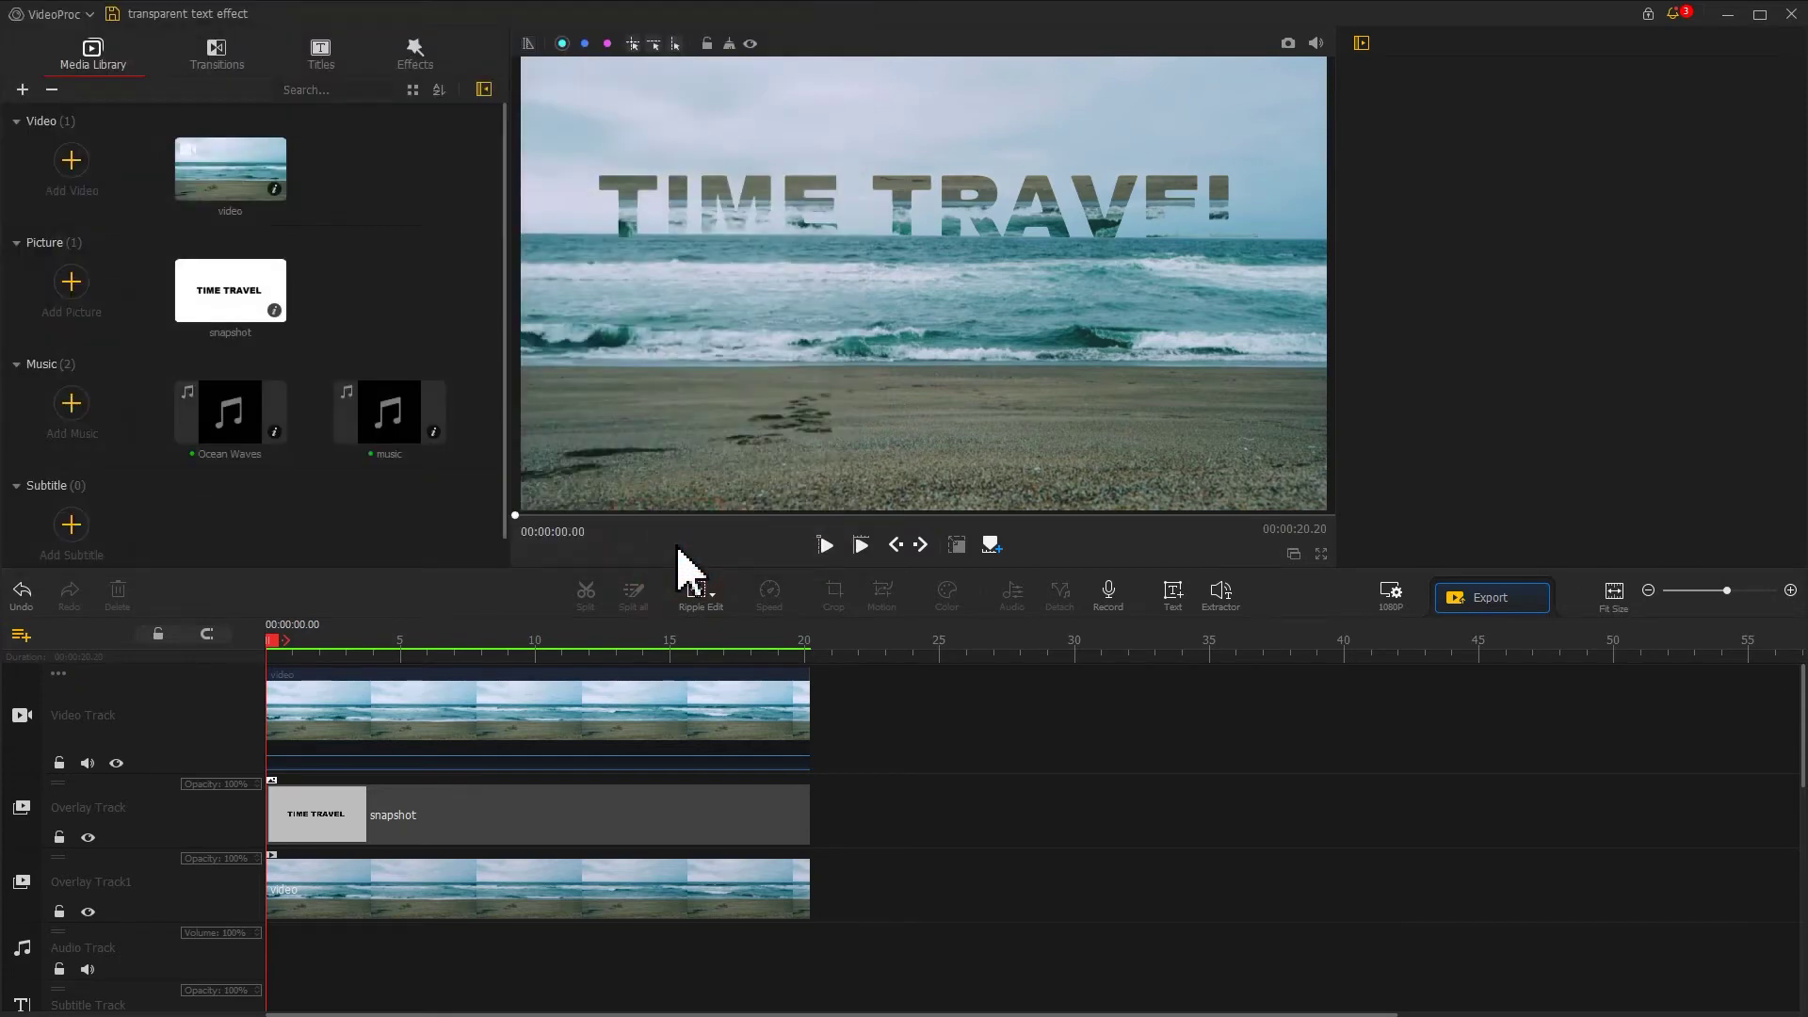
Add Audio Track1 with Ocean Waves, and put the music on Audio Track.
left_click(132, 948)
left_click(21, 970)
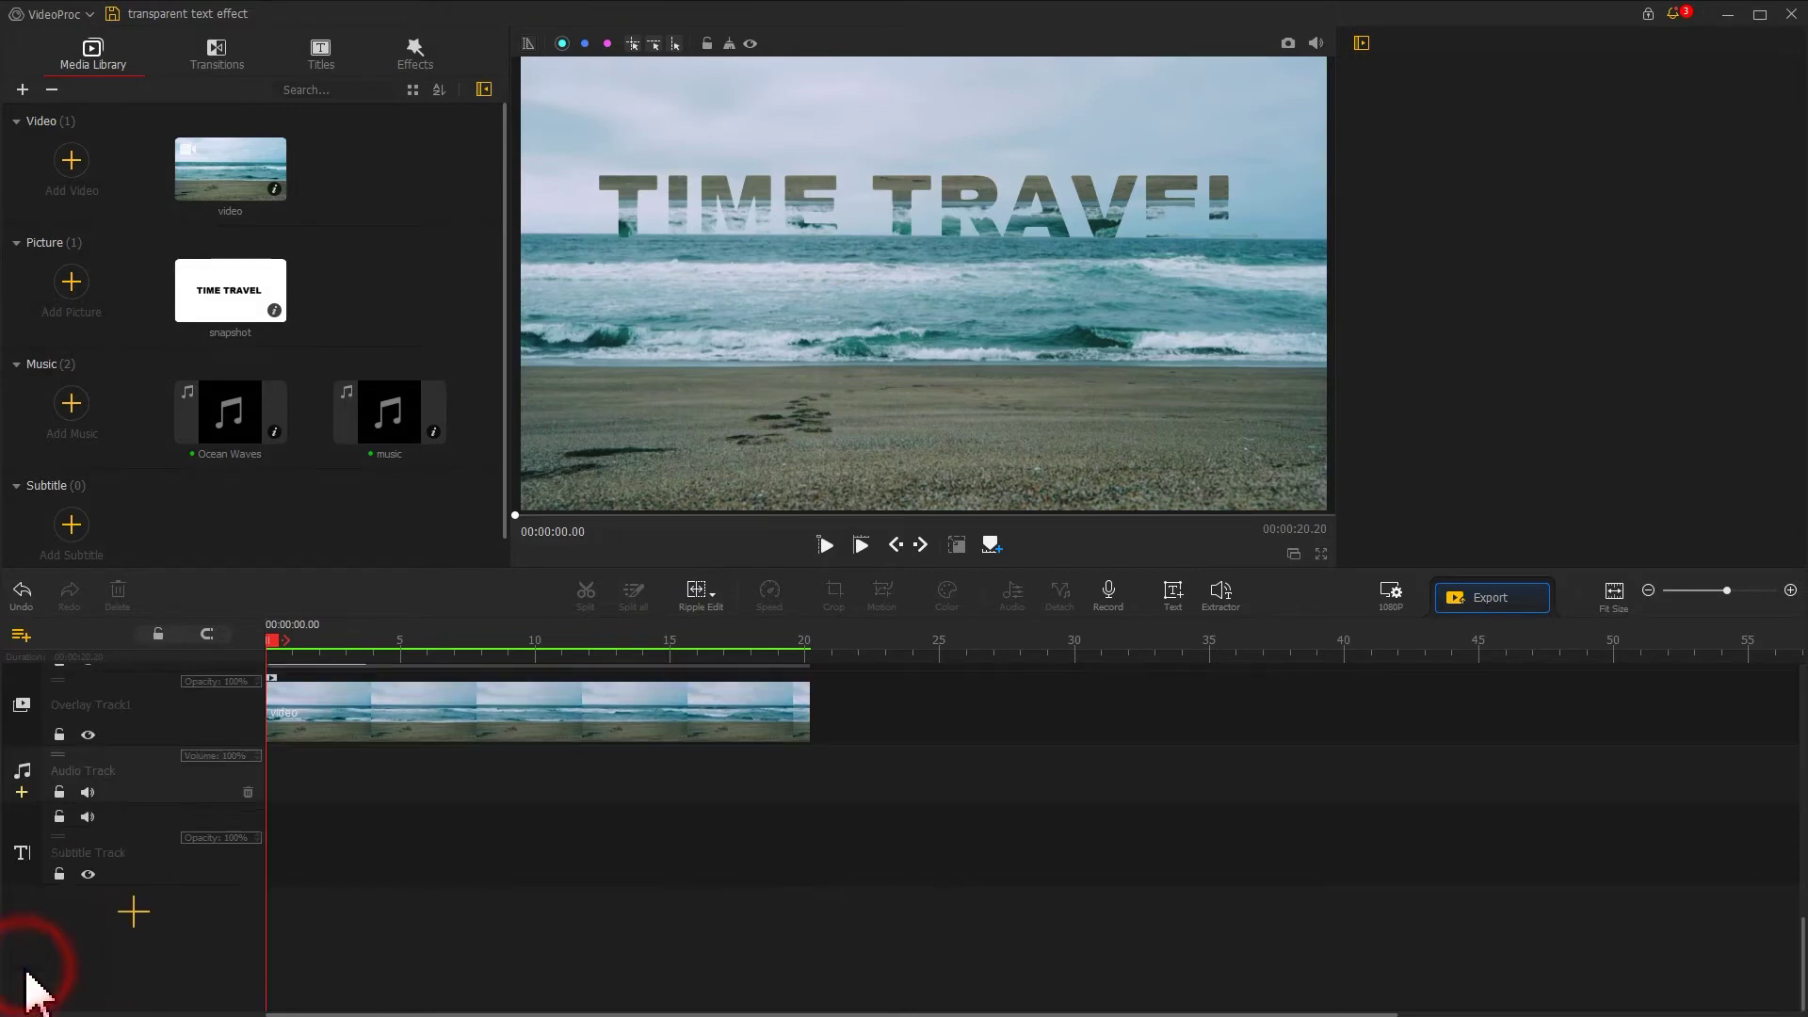
left_click_drag(222, 429, 253, 833)
left_click_drag(374, 458, 266, 760)
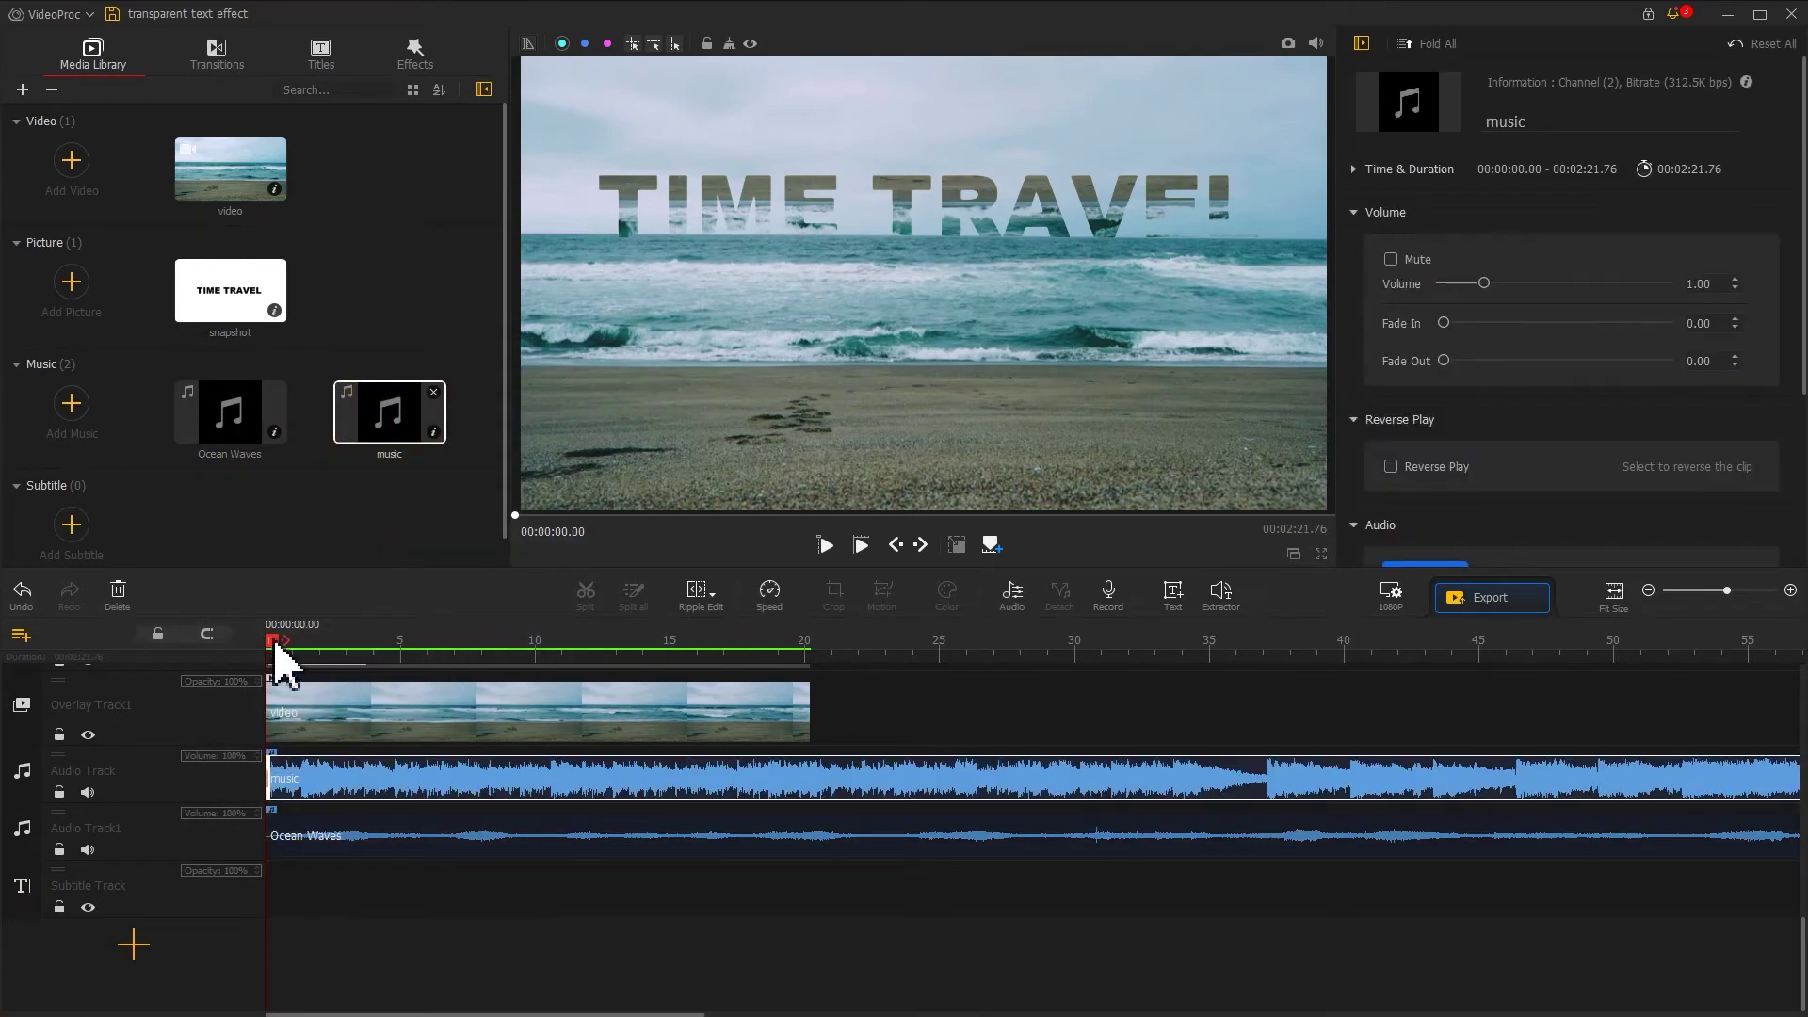
Split the music at 20.20 and delete the part past the video's end.
left_click_drag(276, 646, 810, 650)
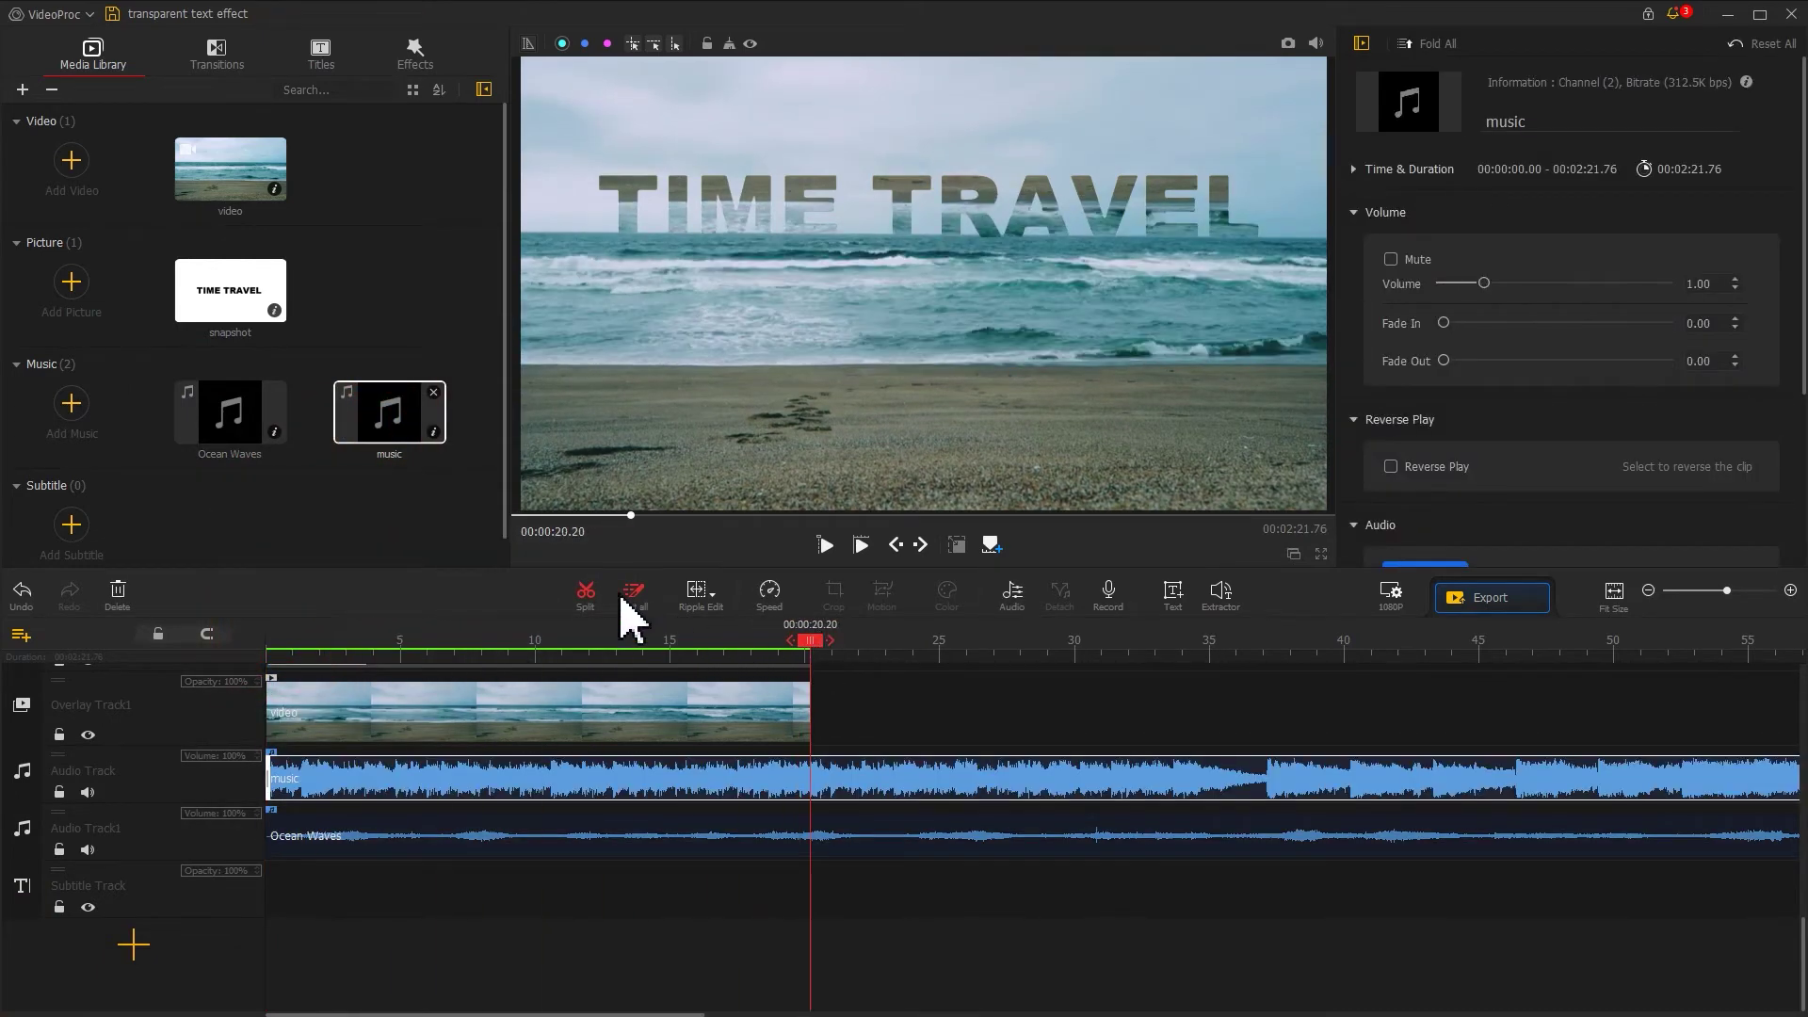
left_click(587, 597)
left_click(829, 767)
key("Delete")
Set the music volume to 0.74 and a 2.18-second fade out.
left_click(664, 781)
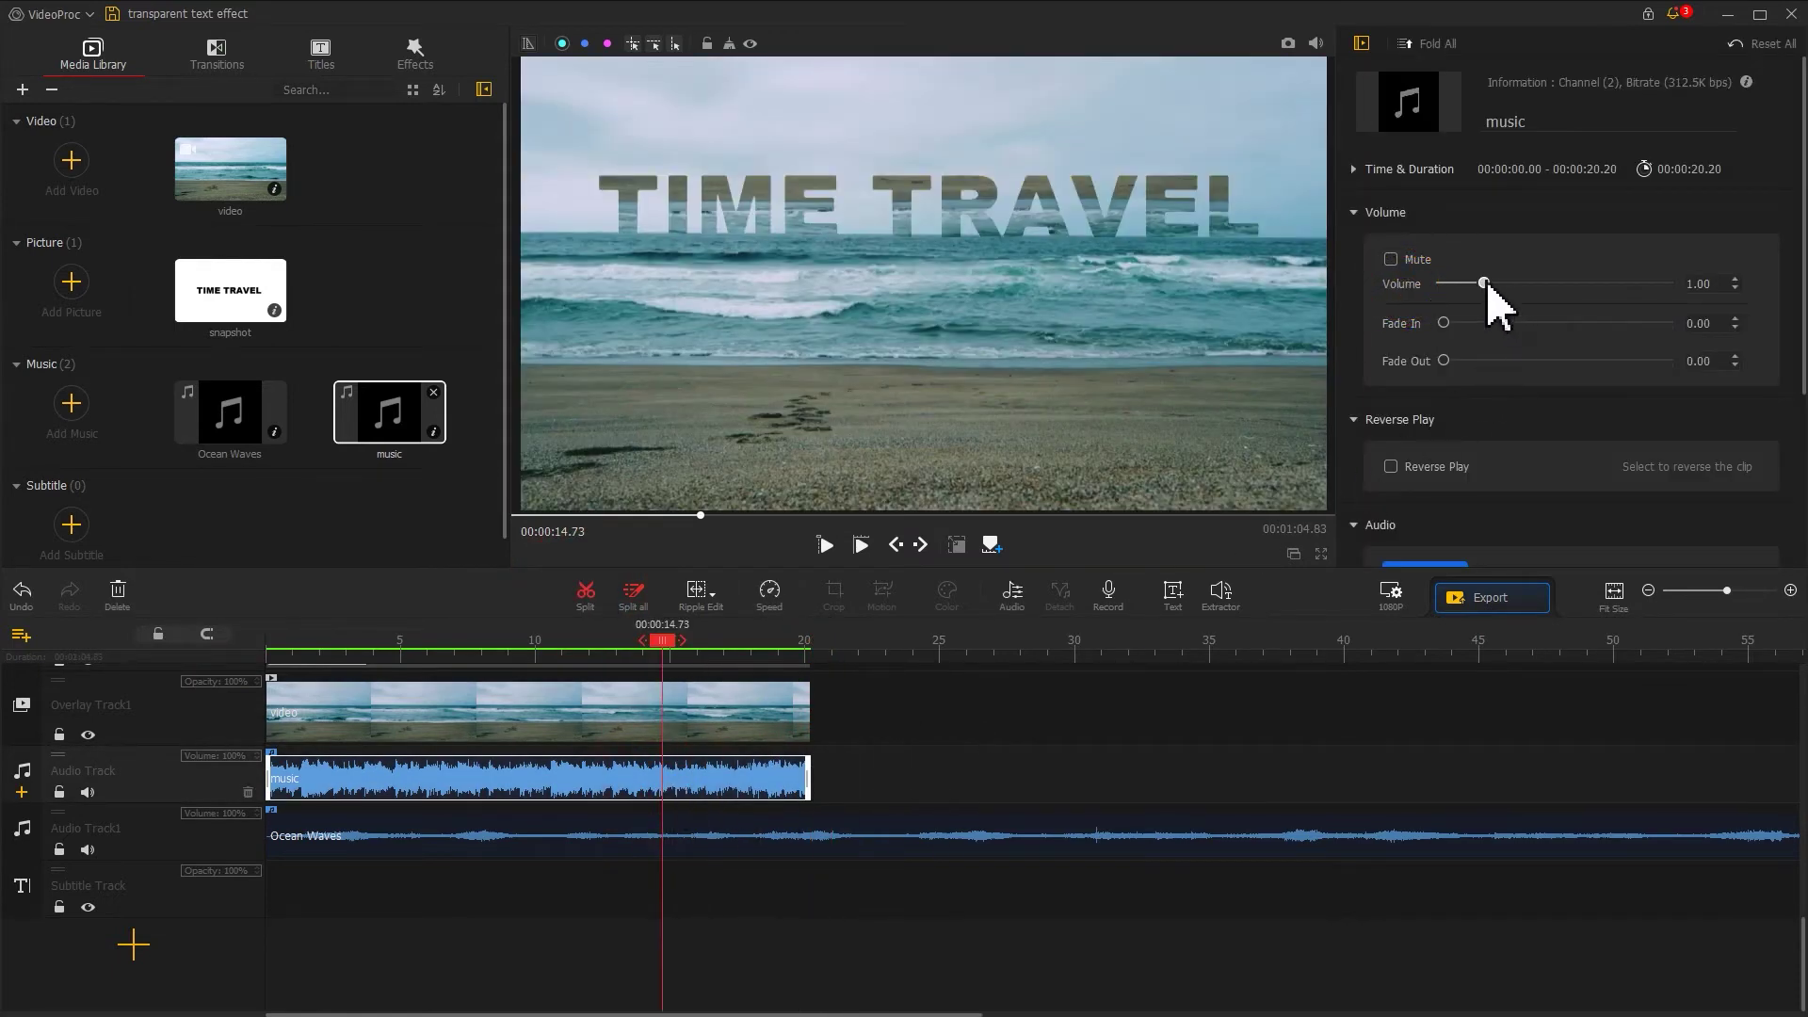
left_click_drag(1485, 283, 1482, 283)
left_click_drag(1444, 360, 1494, 360)
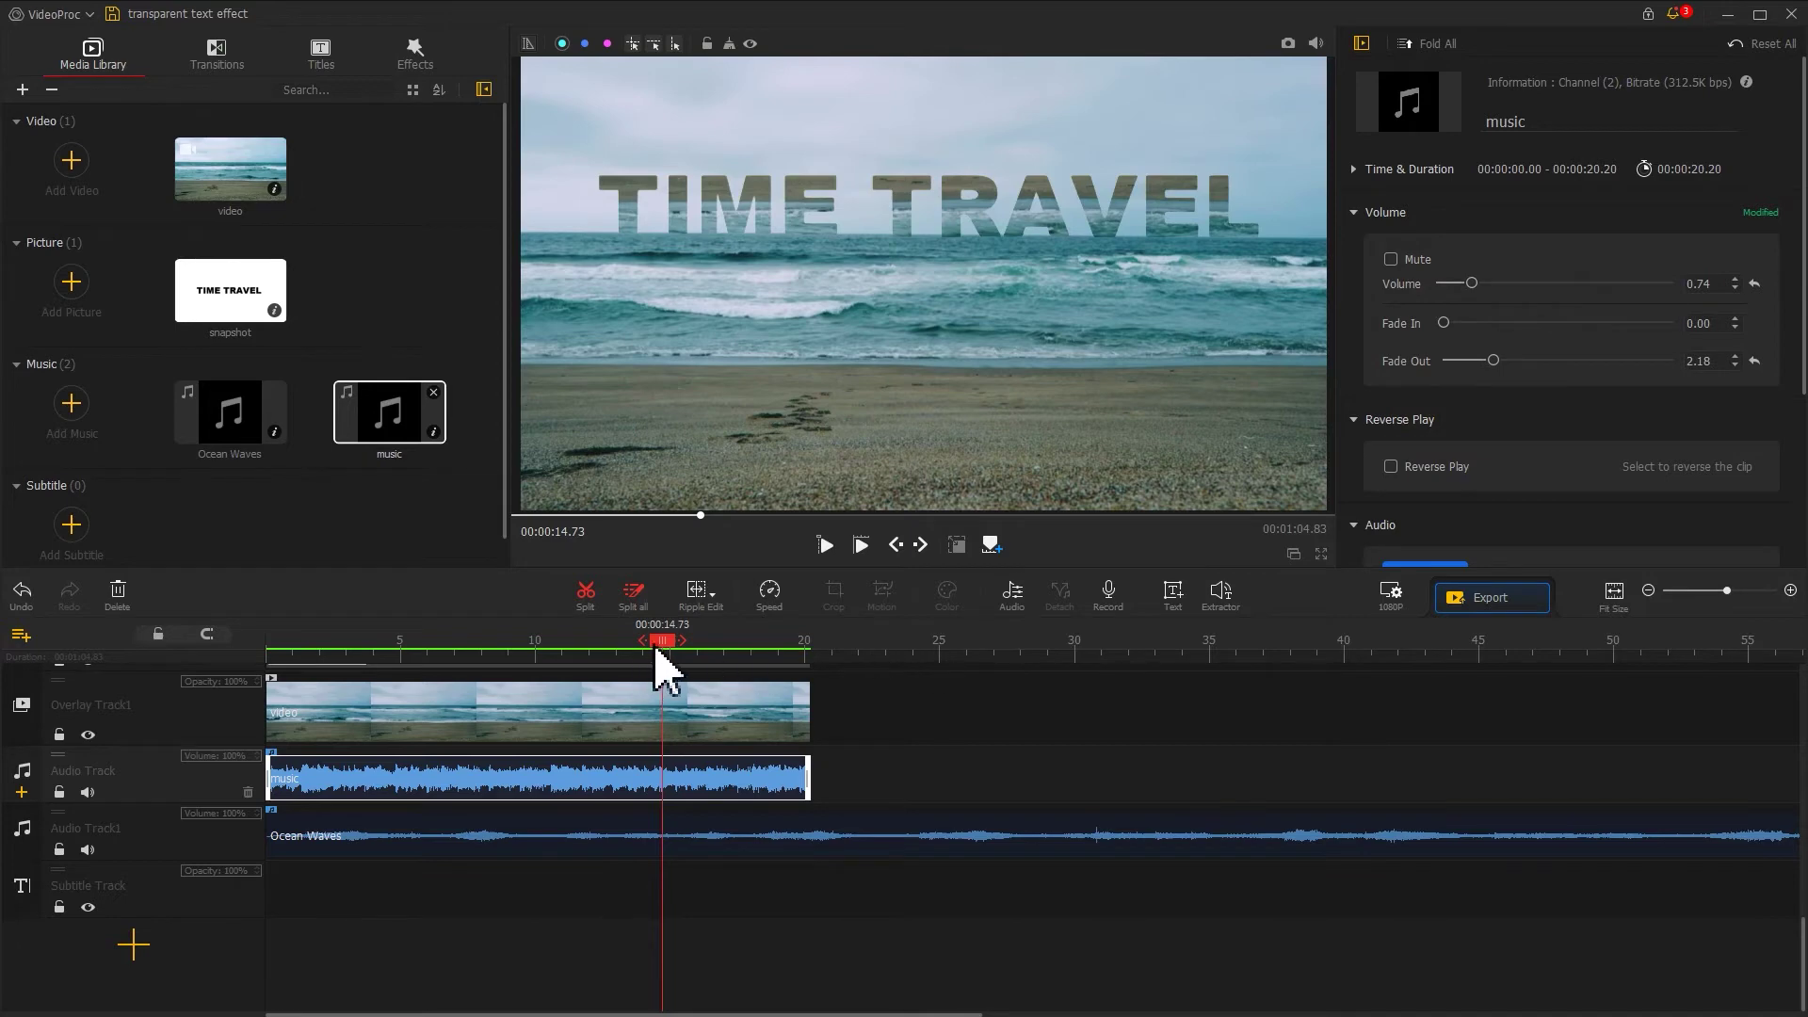
Split Ocean Waves at 20.20 and delete the extra audio past the video's end.
left_click_drag(659, 651, 808, 653)
left_click(816, 846)
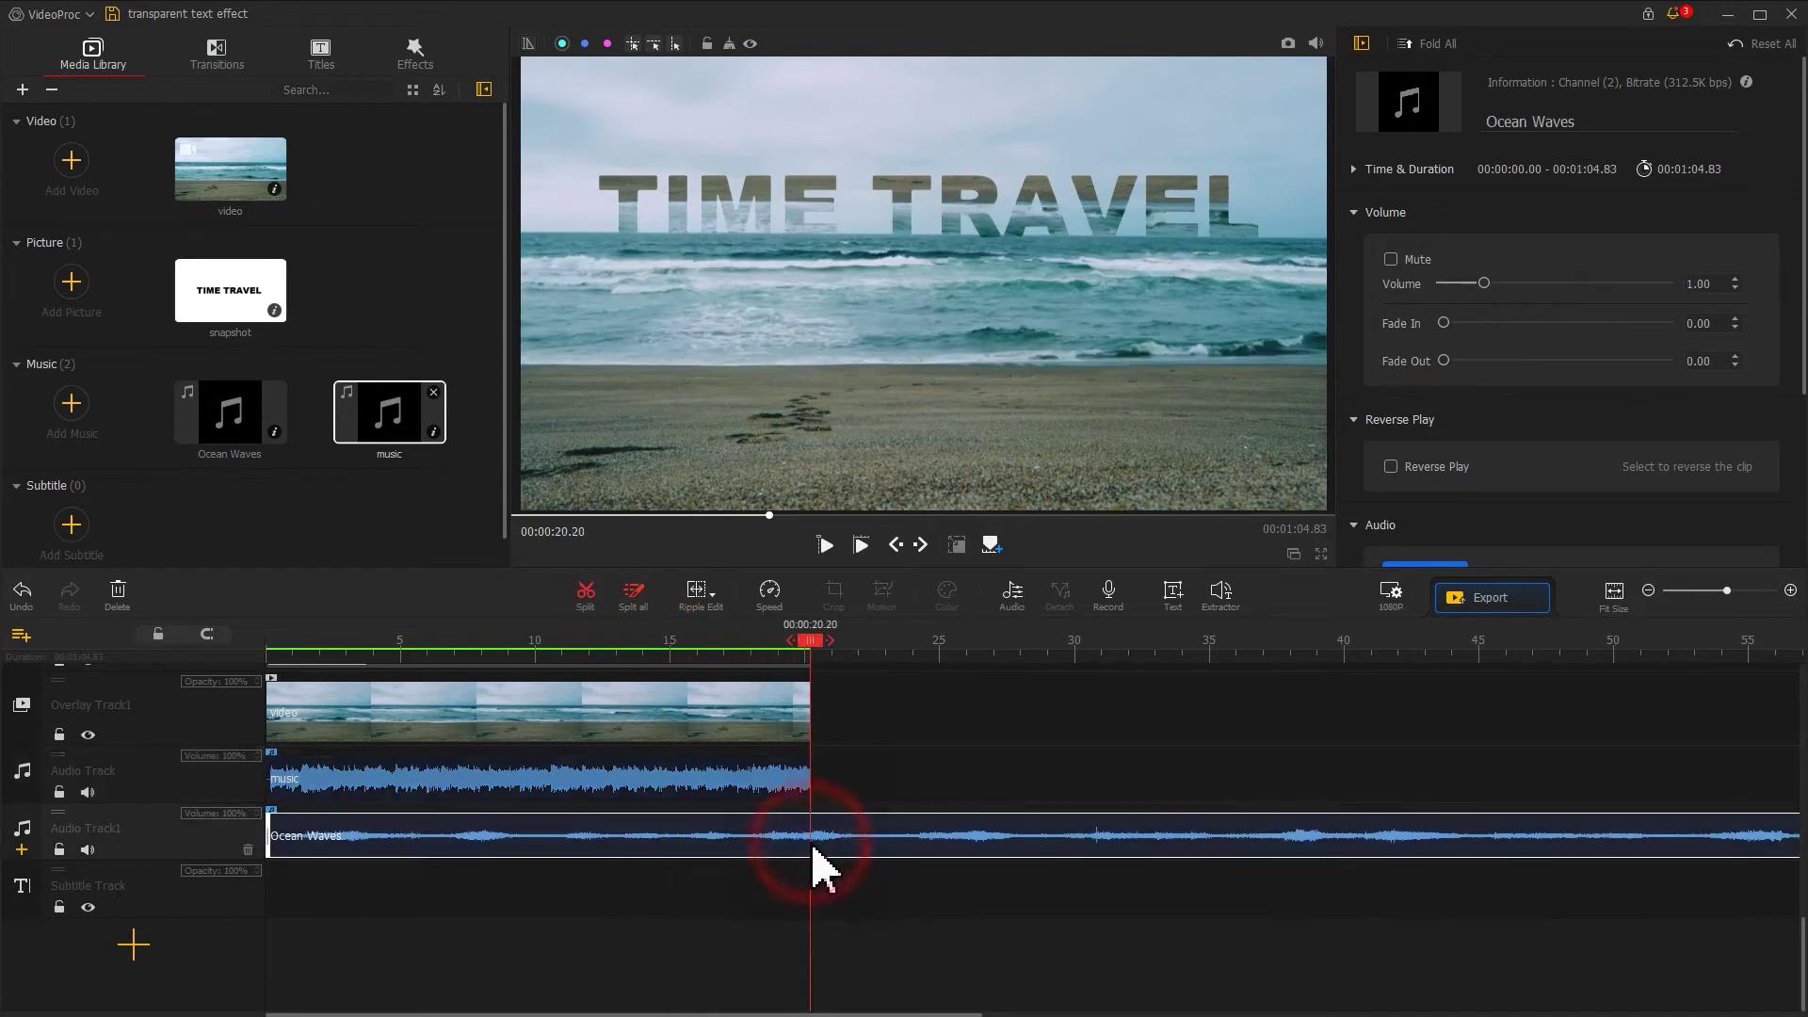
left_click(589, 604)
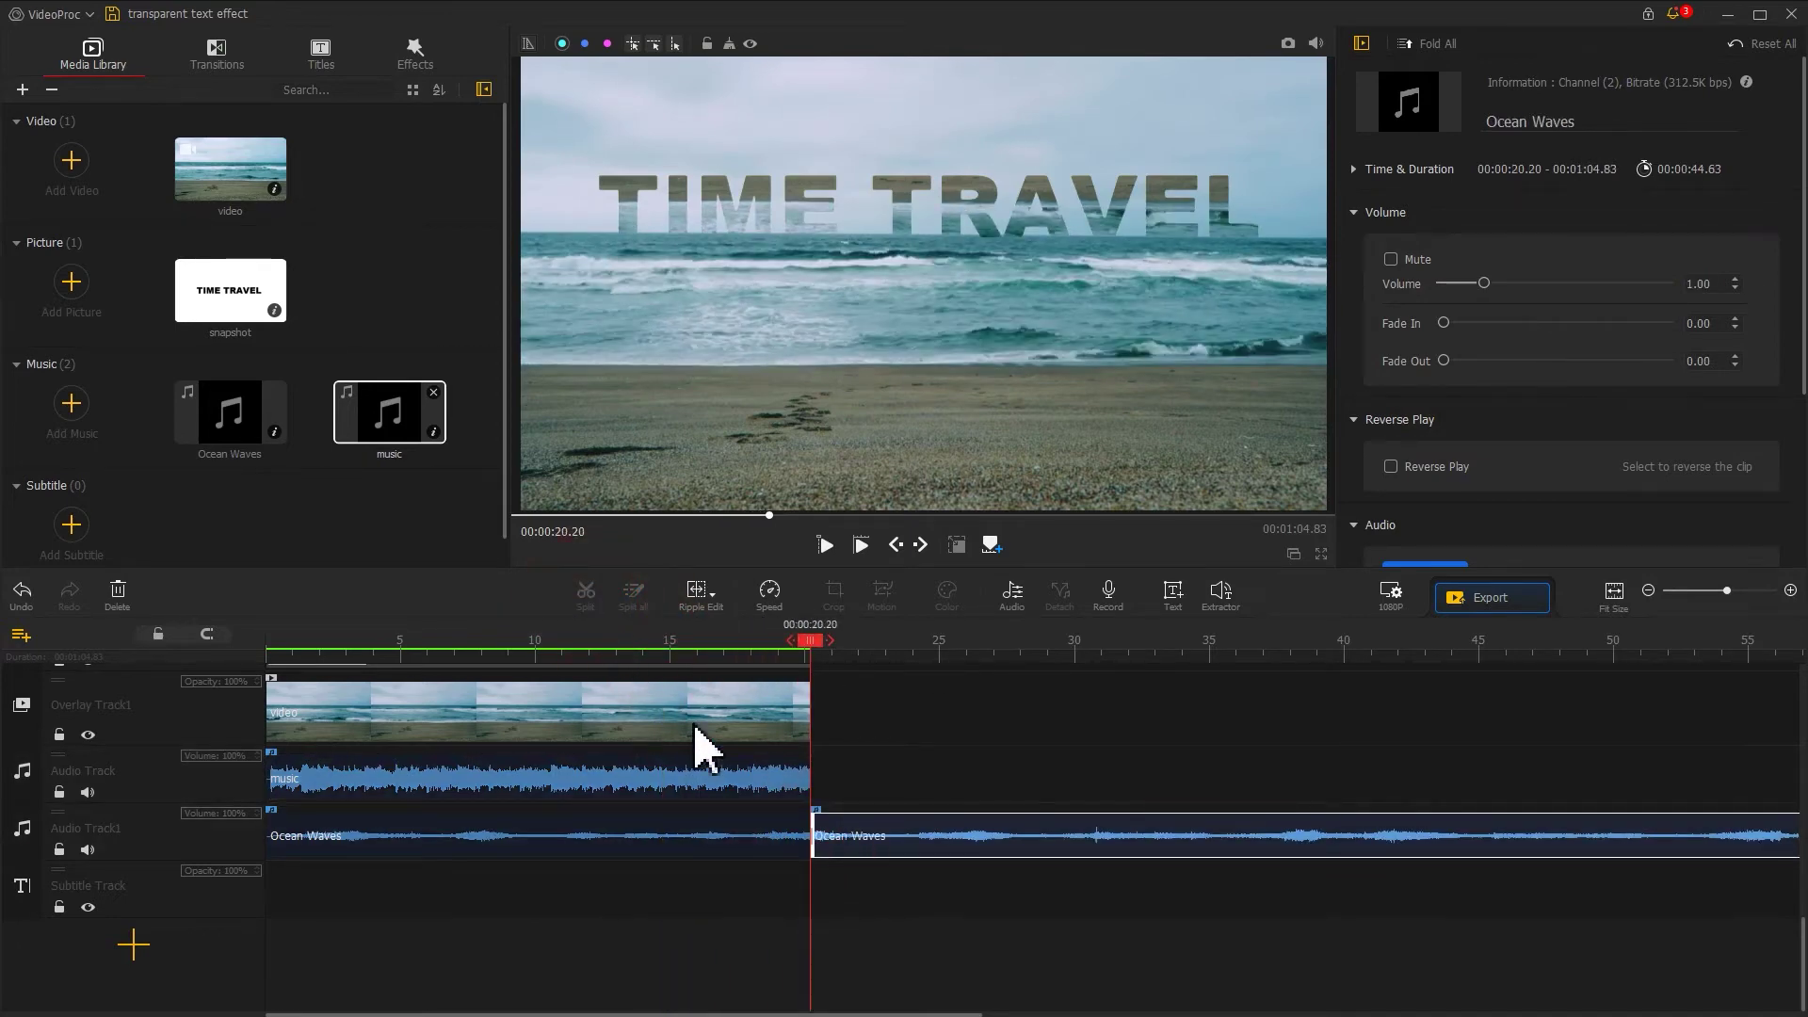
left_click(834, 829)
key("Delete")
left_click(751, 852)
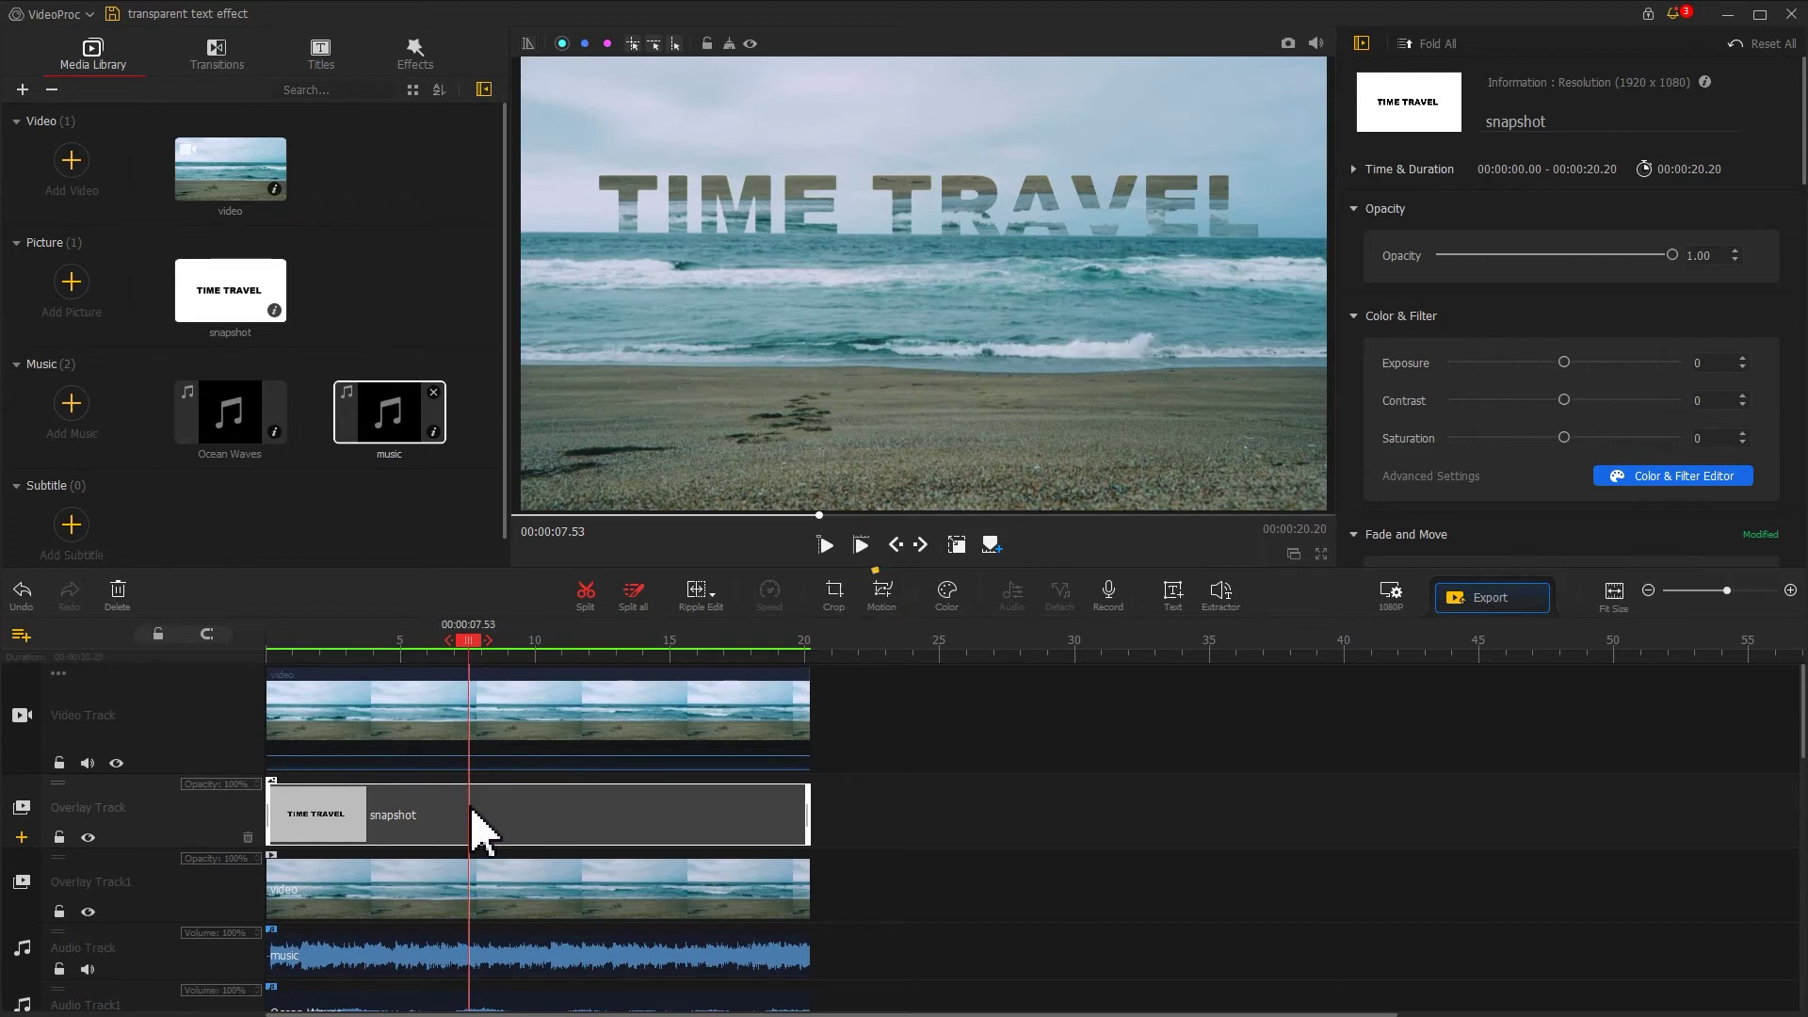
Open Motion for the TIME TRAVEL snapshot clip on the Overlay Track.
left_click(885, 595)
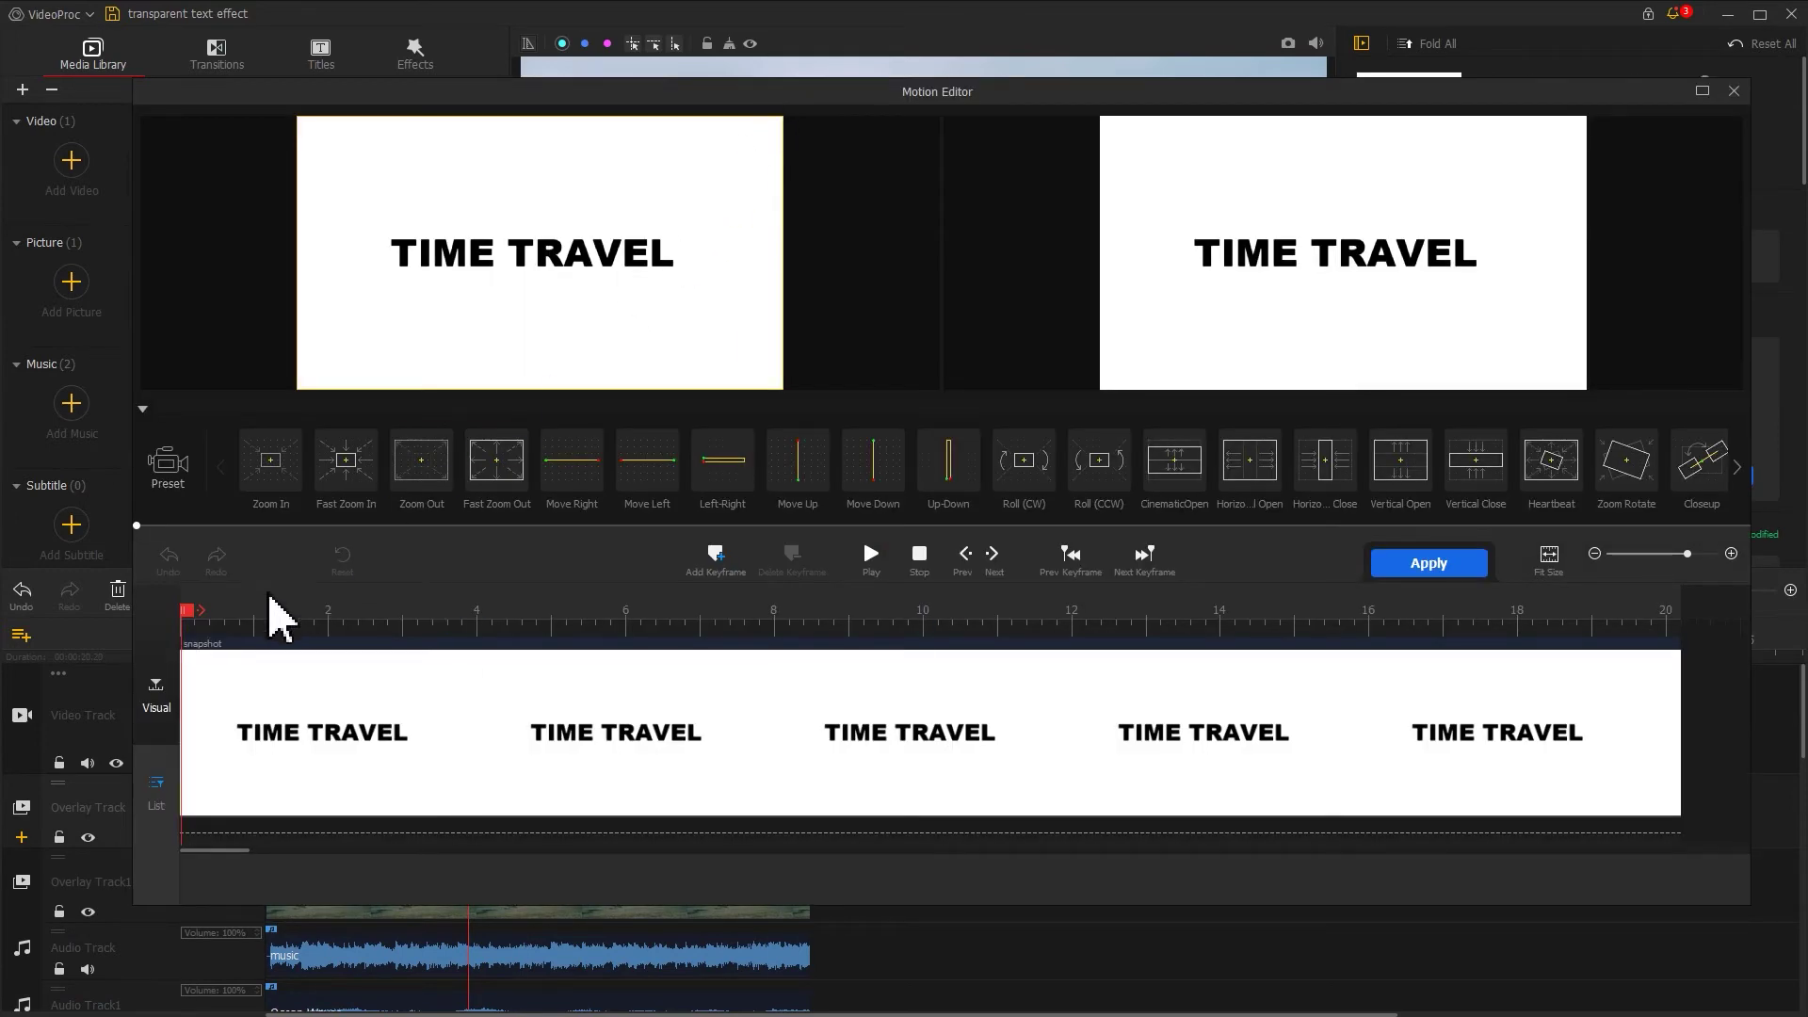
Add a keyframe at 0 with a Custom-ratio framing box enlarged and positioned over the text.
left_click(181, 618)
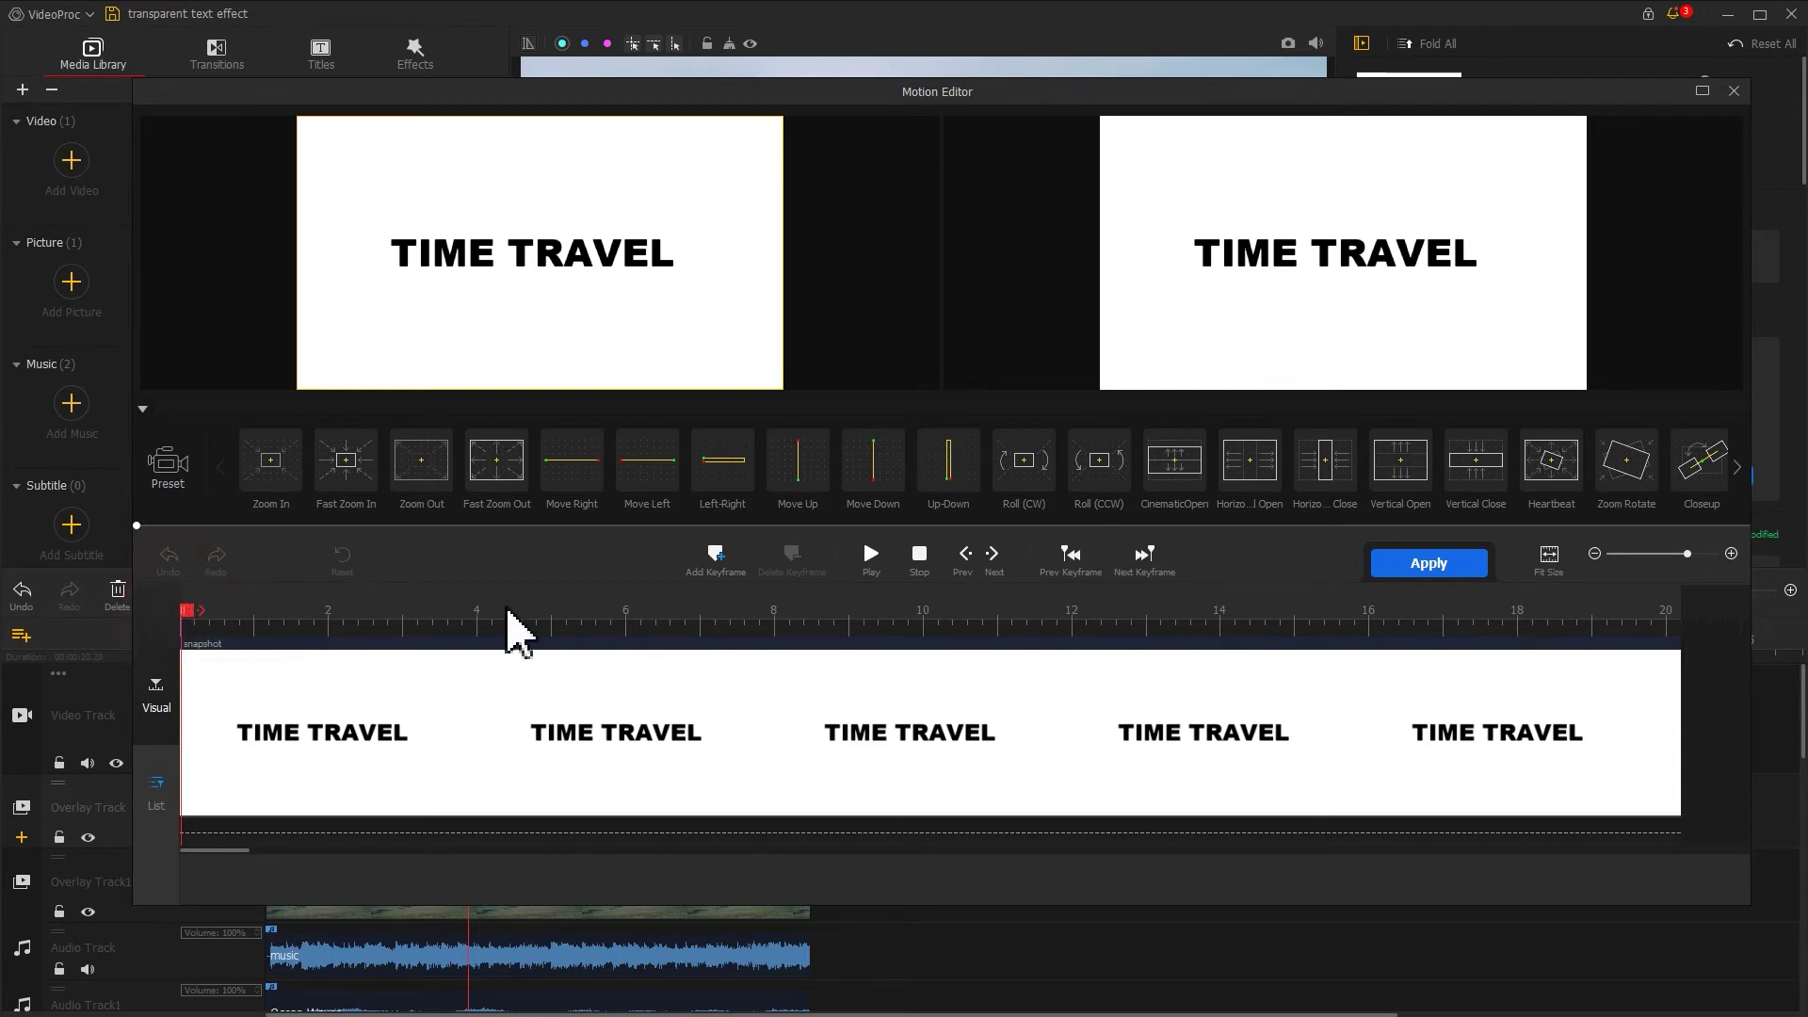
left_click(717, 558)
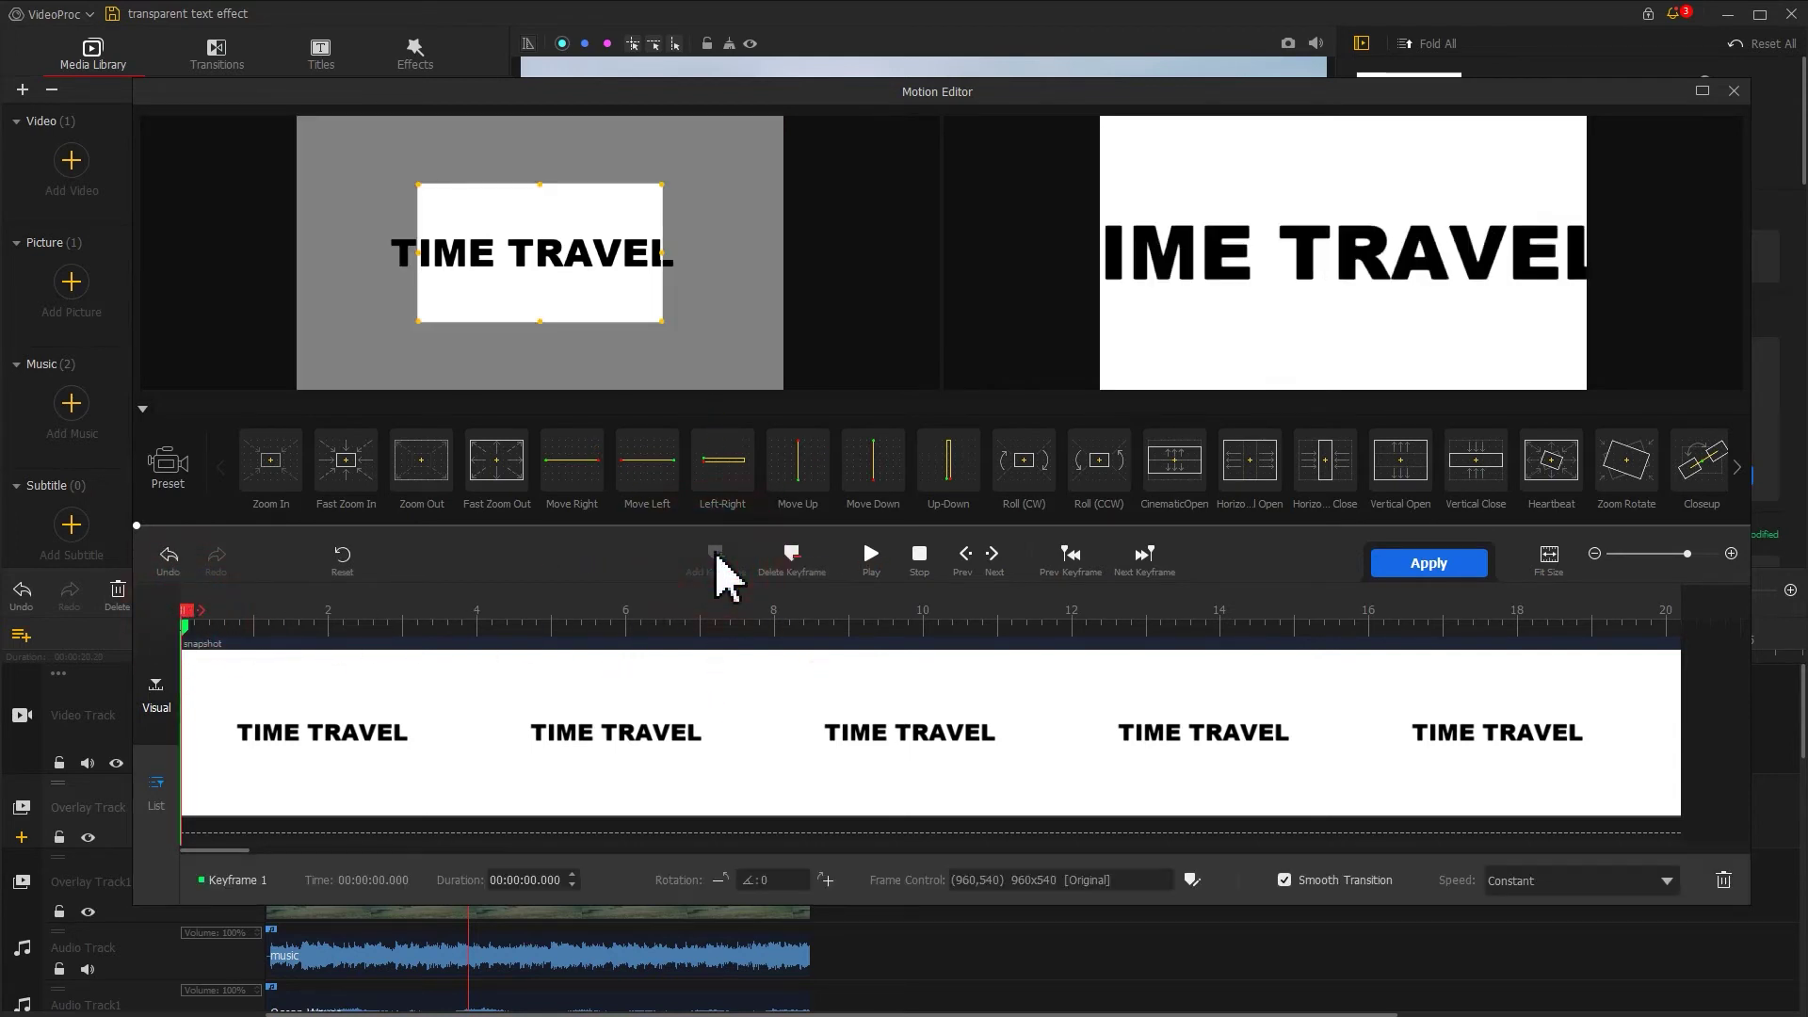
left_click(1193, 881)
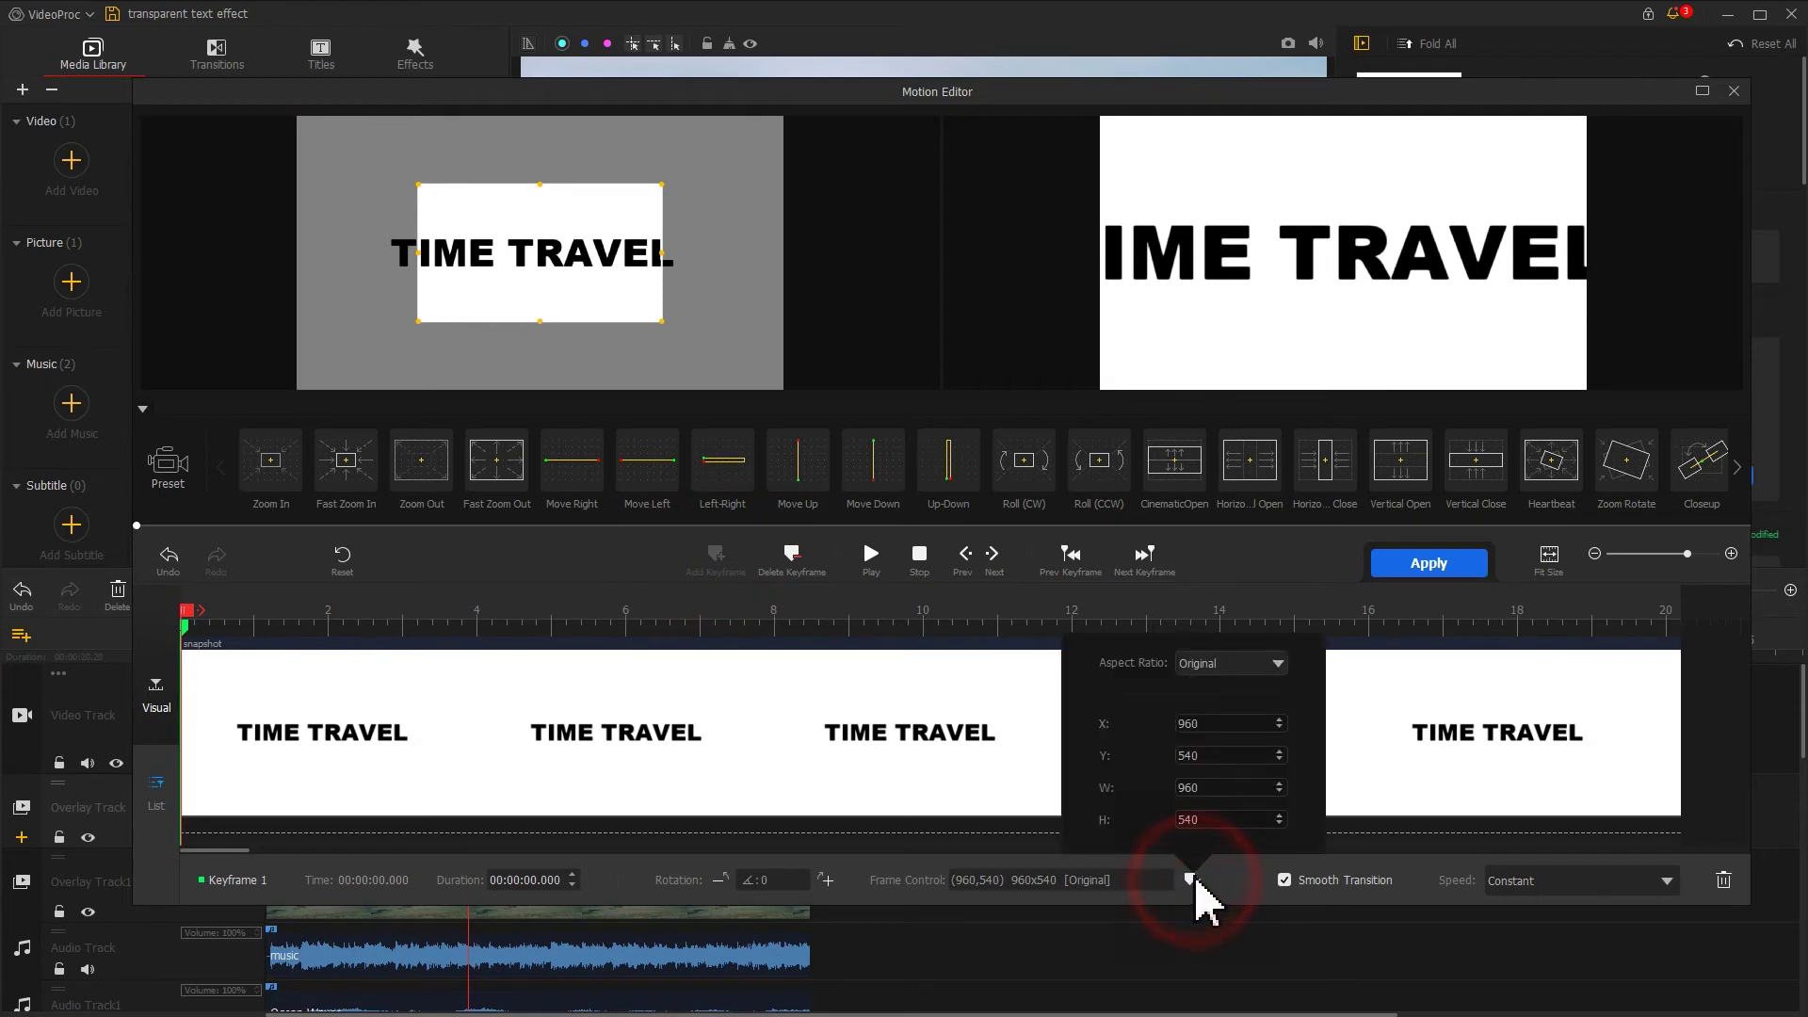
left_click(1252, 664)
left_click(1224, 815)
left_click_drag(417, 321, 358, 336)
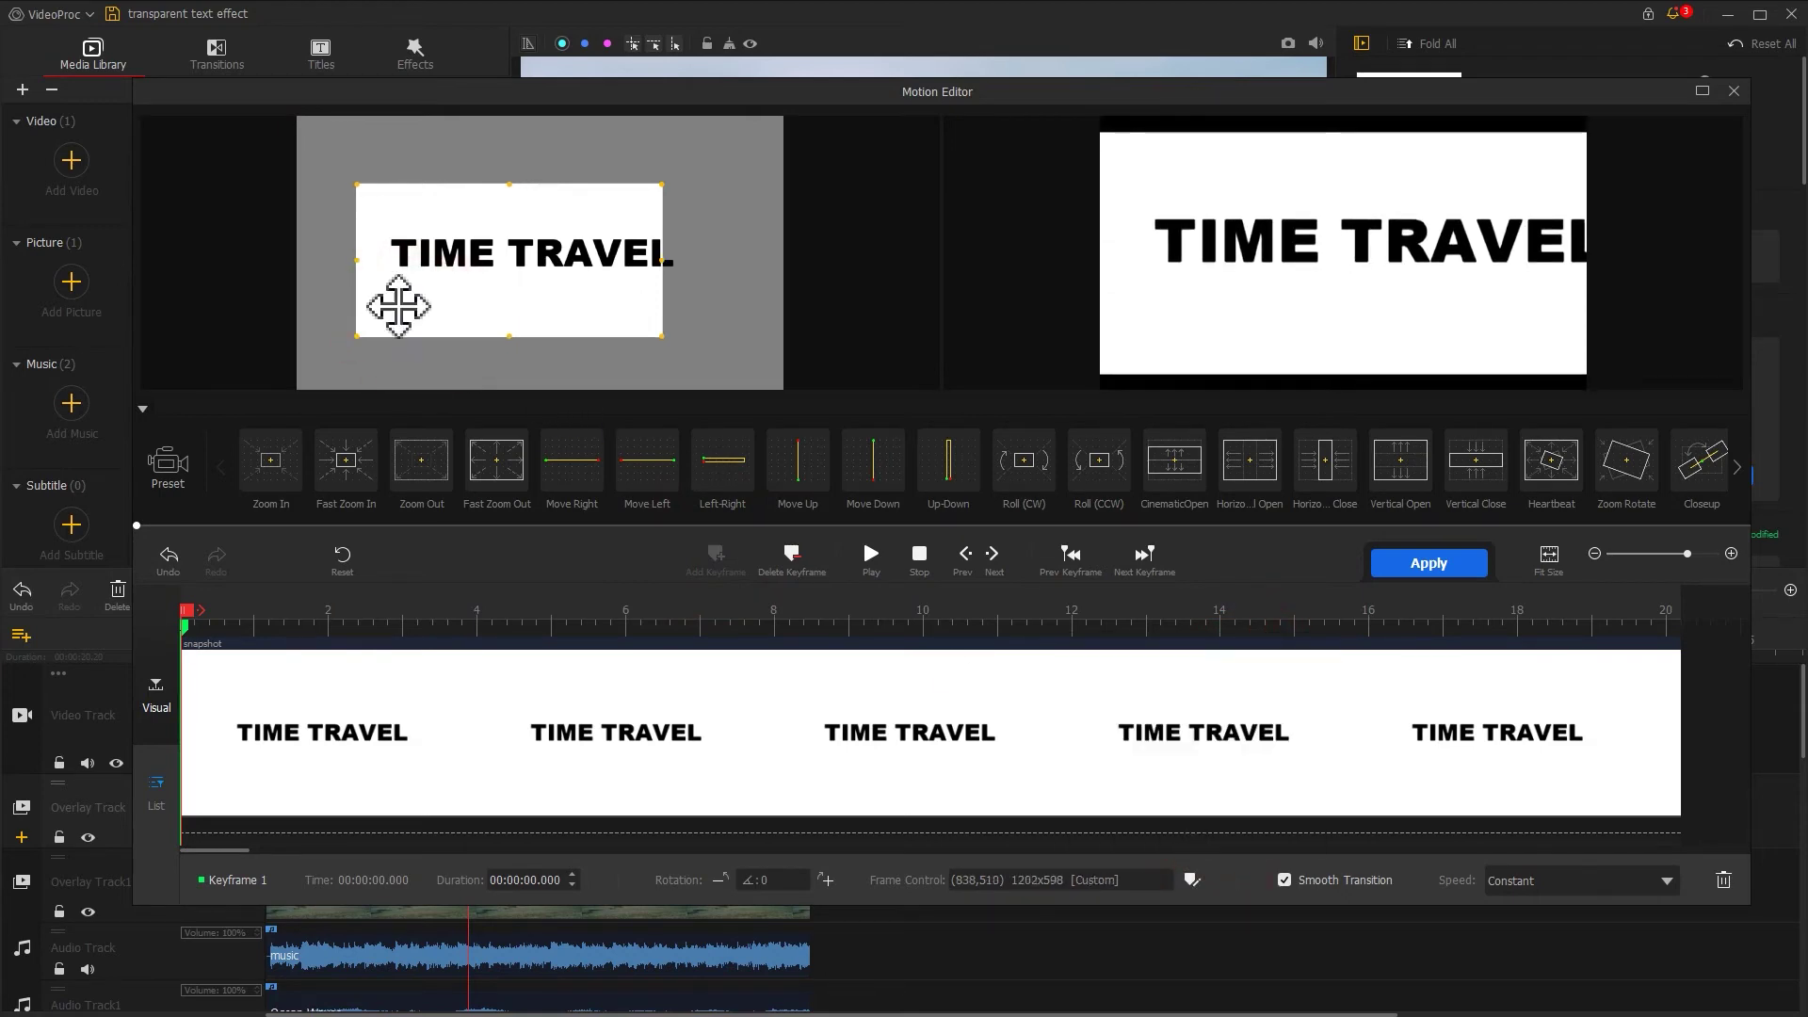
left_click_drag(662, 185, 695, 156)
left_click_drag(540, 210, 532, 292)
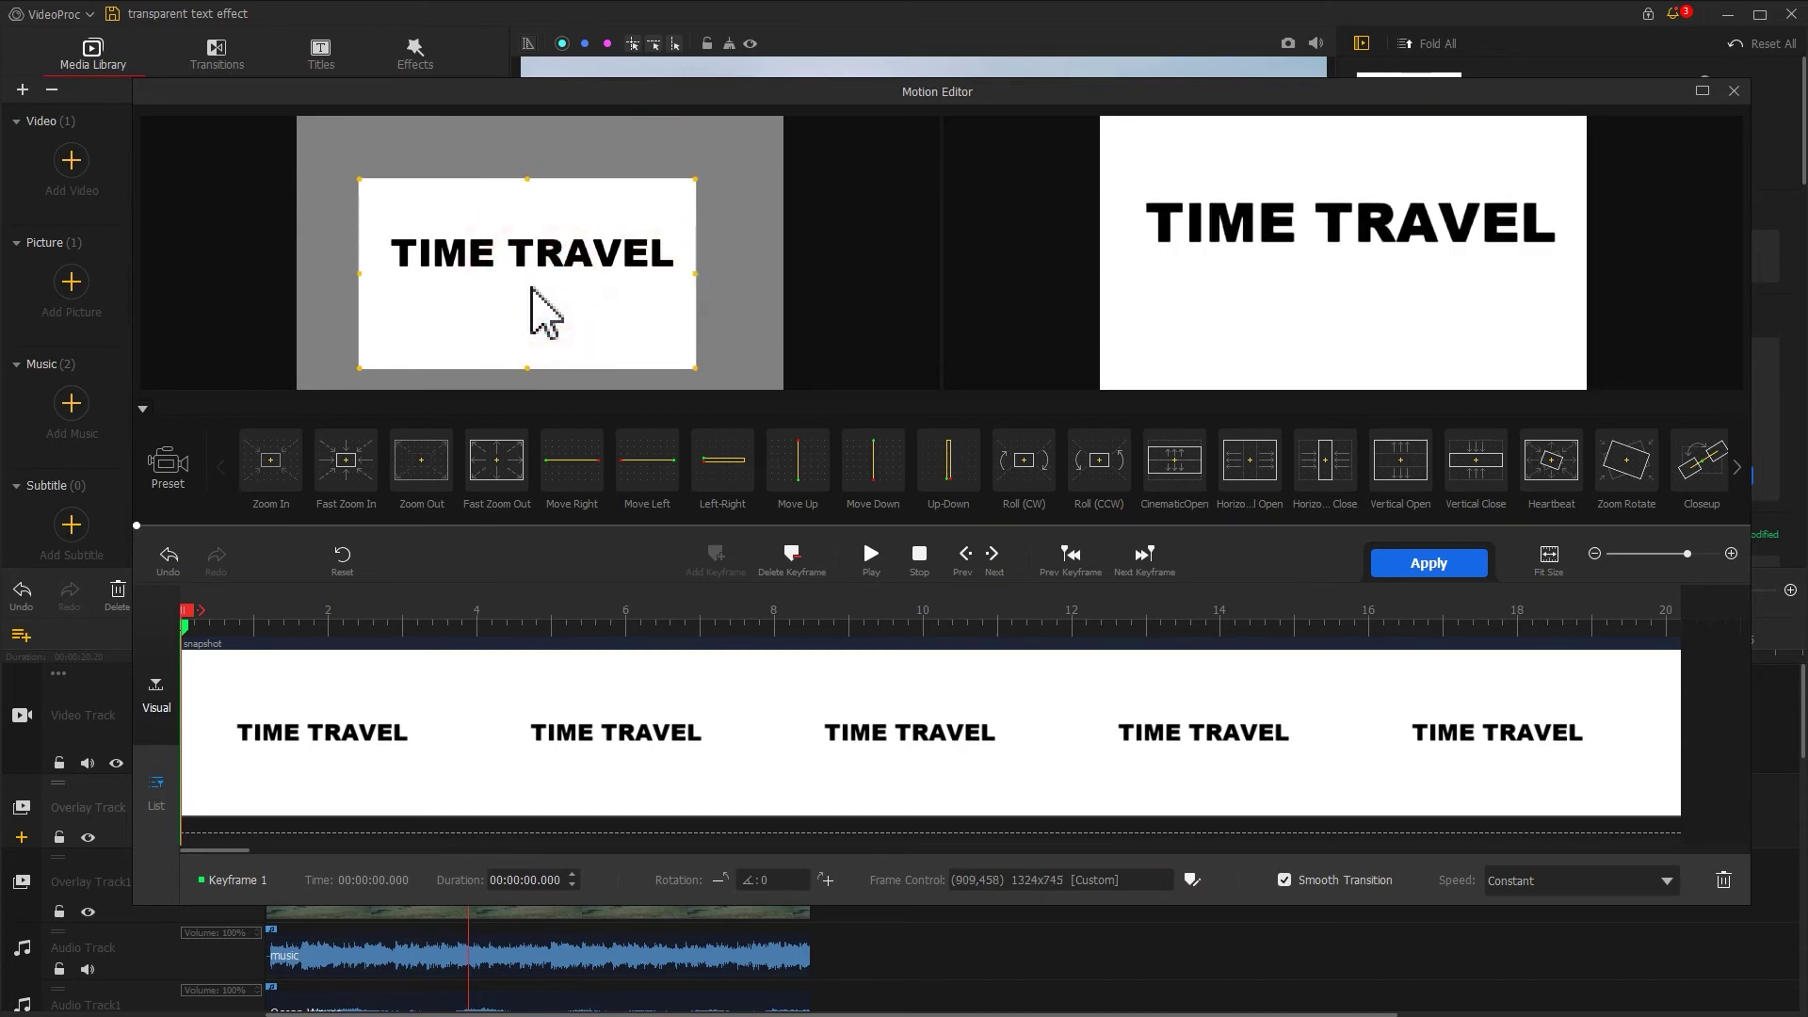
Add a keyframe at 4.16 seconds with the framing's Y position set to 428.
left_click_drag(197, 617, 491, 612)
left_click(715, 555)
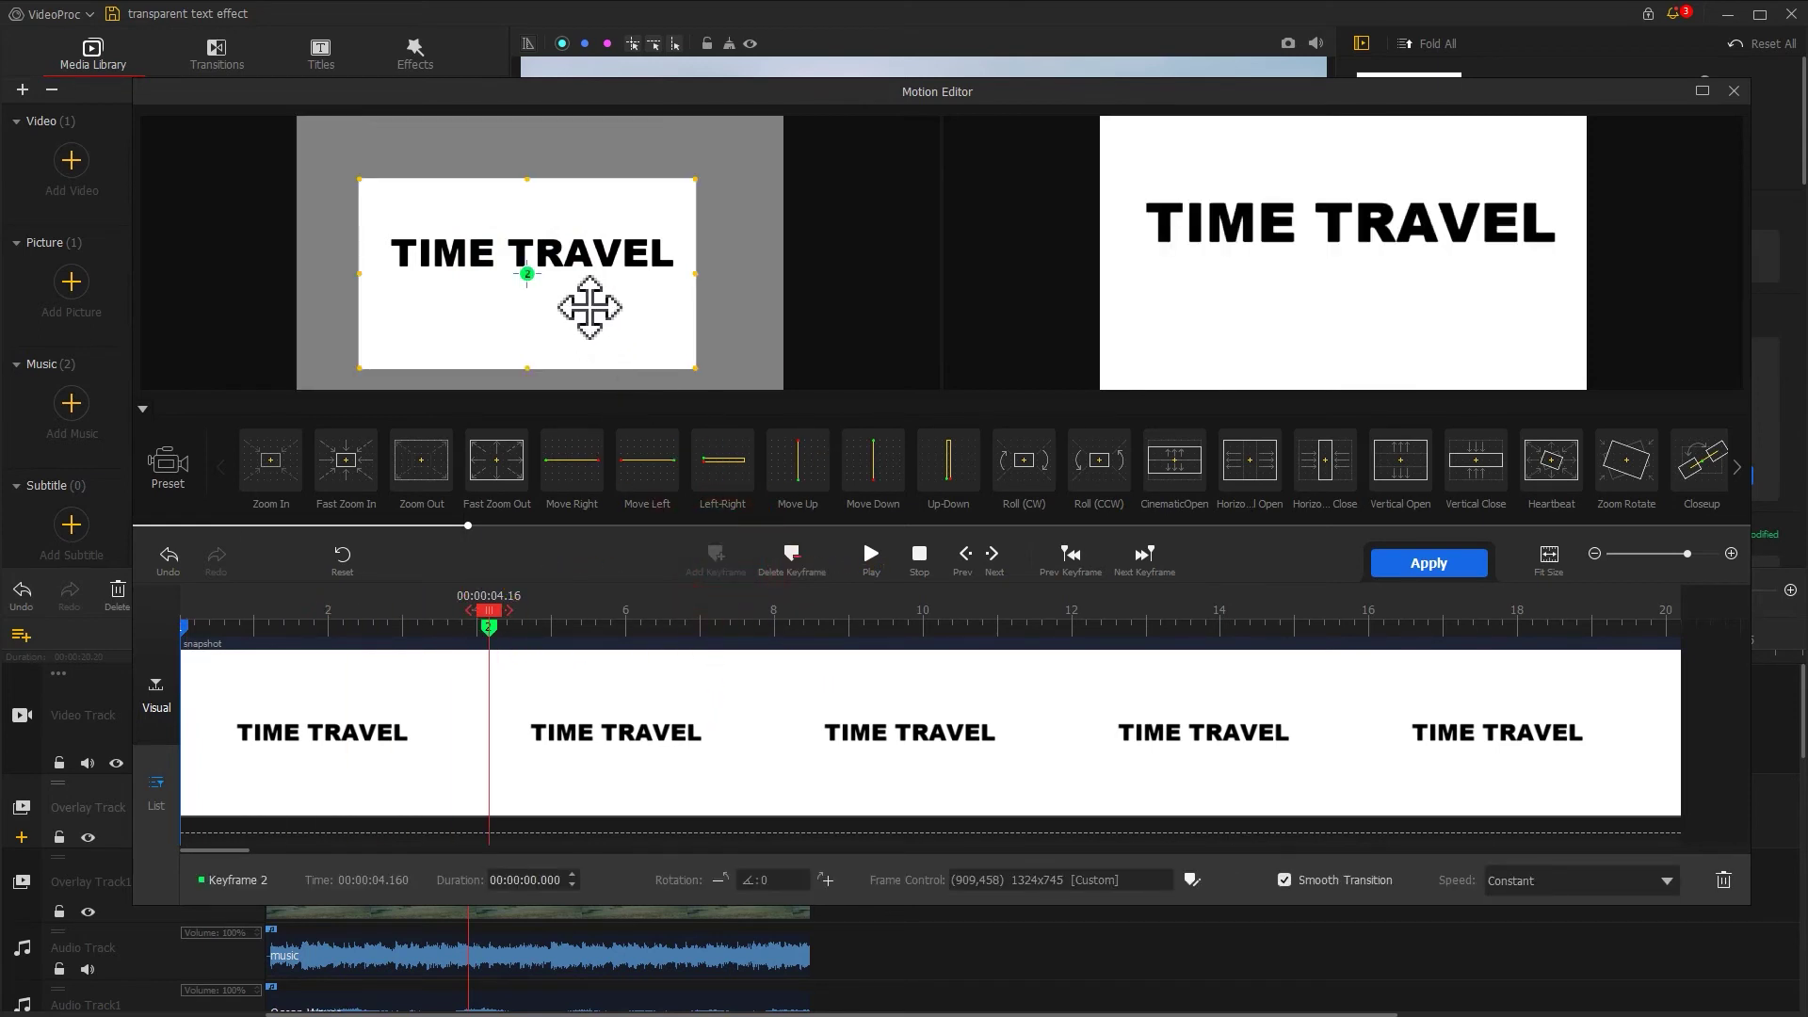
left_click_drag(588, 307, 589, 317)
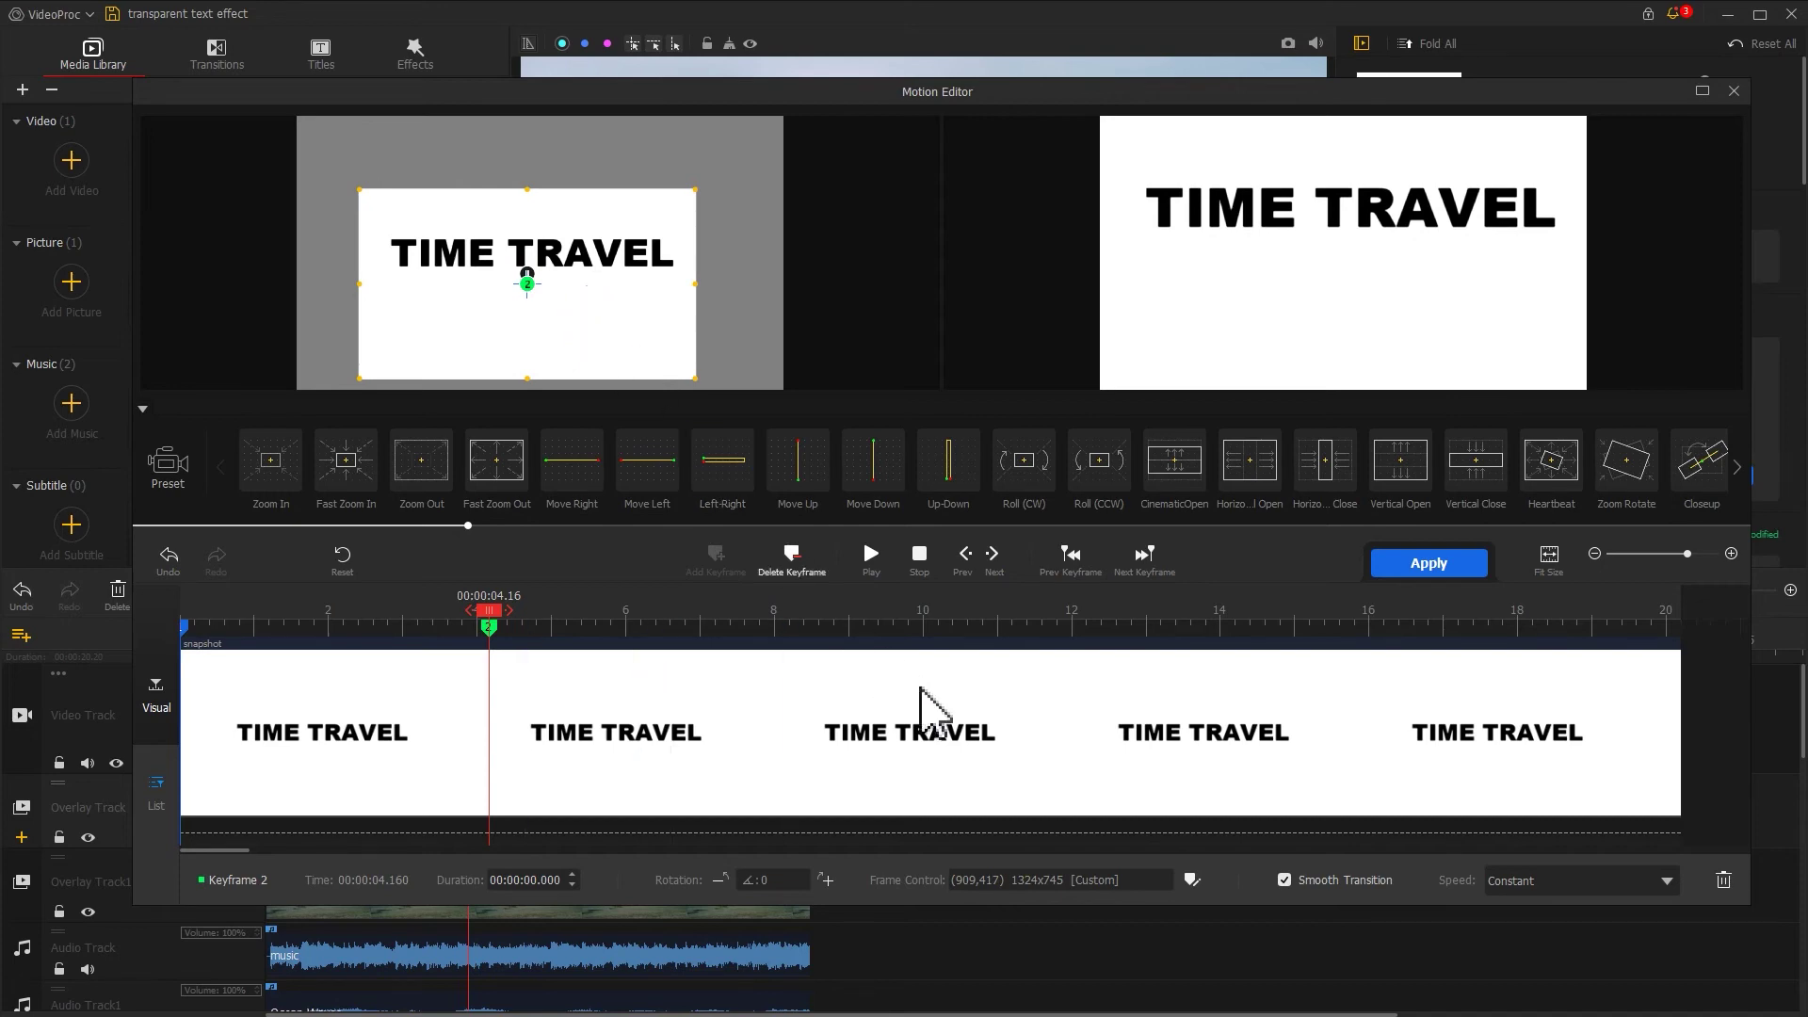
left_click(1192, 881)
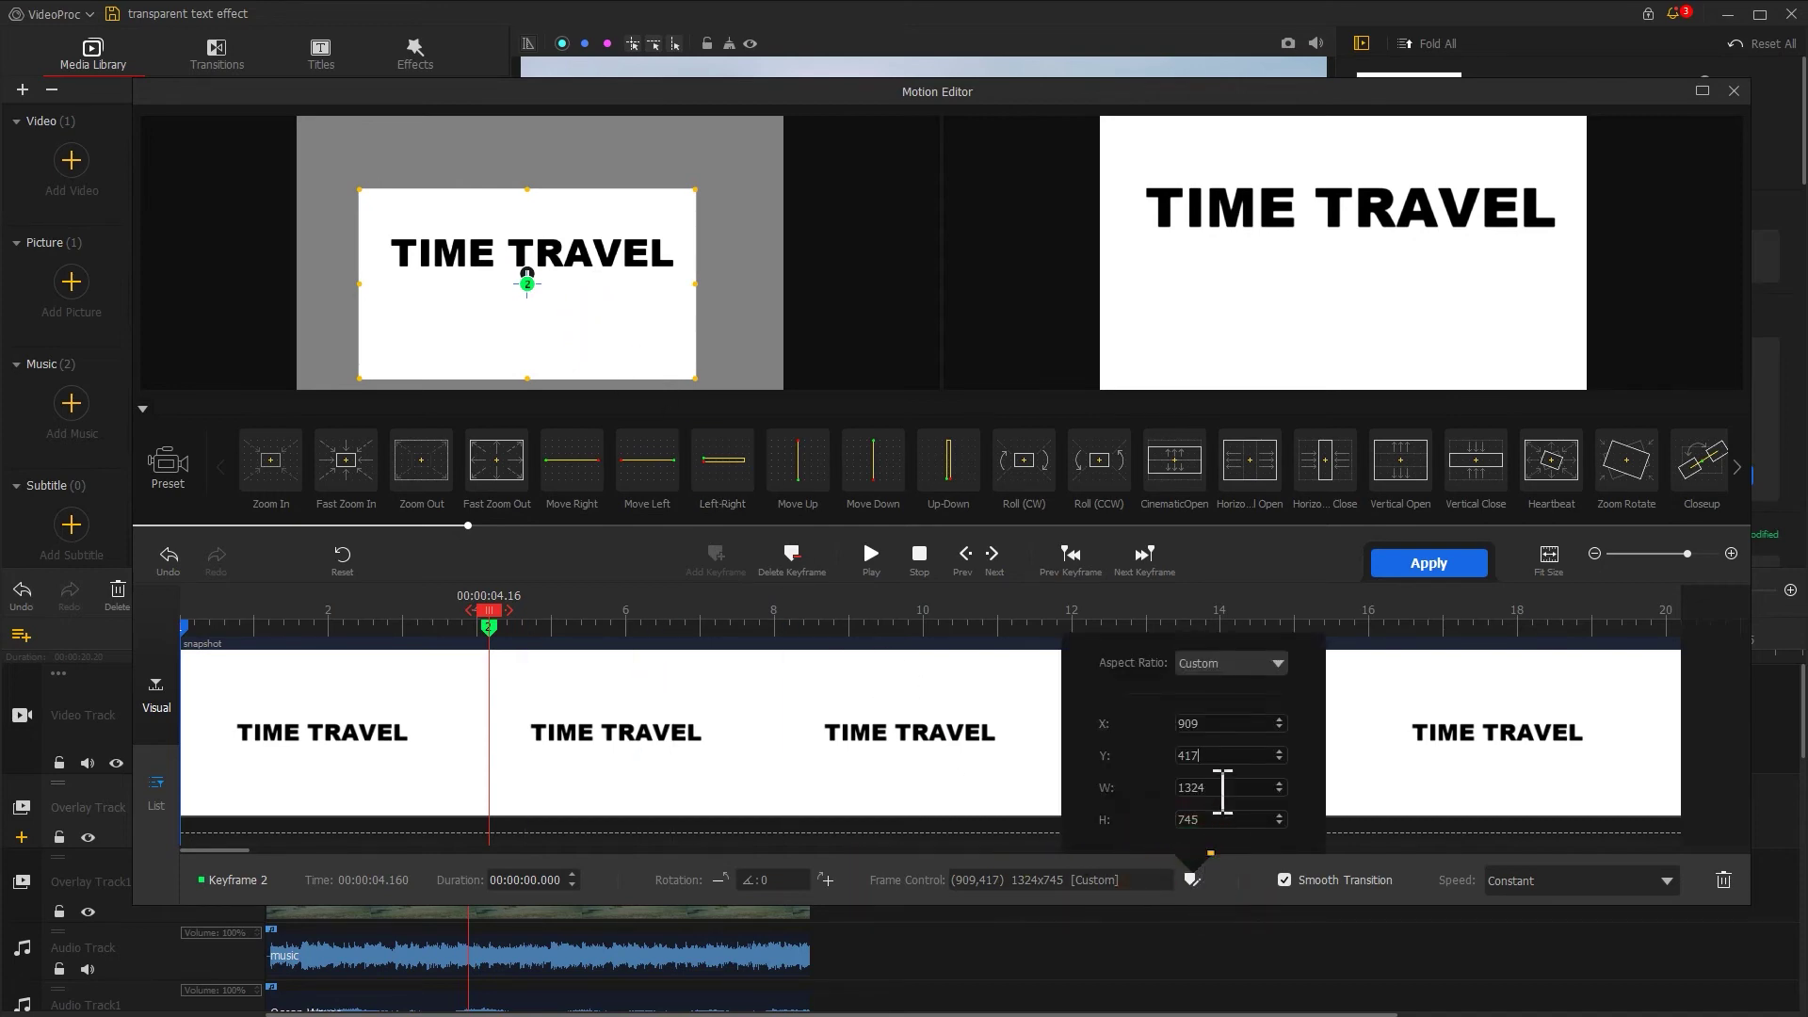
left_click_drag(1211, 755, 1192, 756)
key("Return")
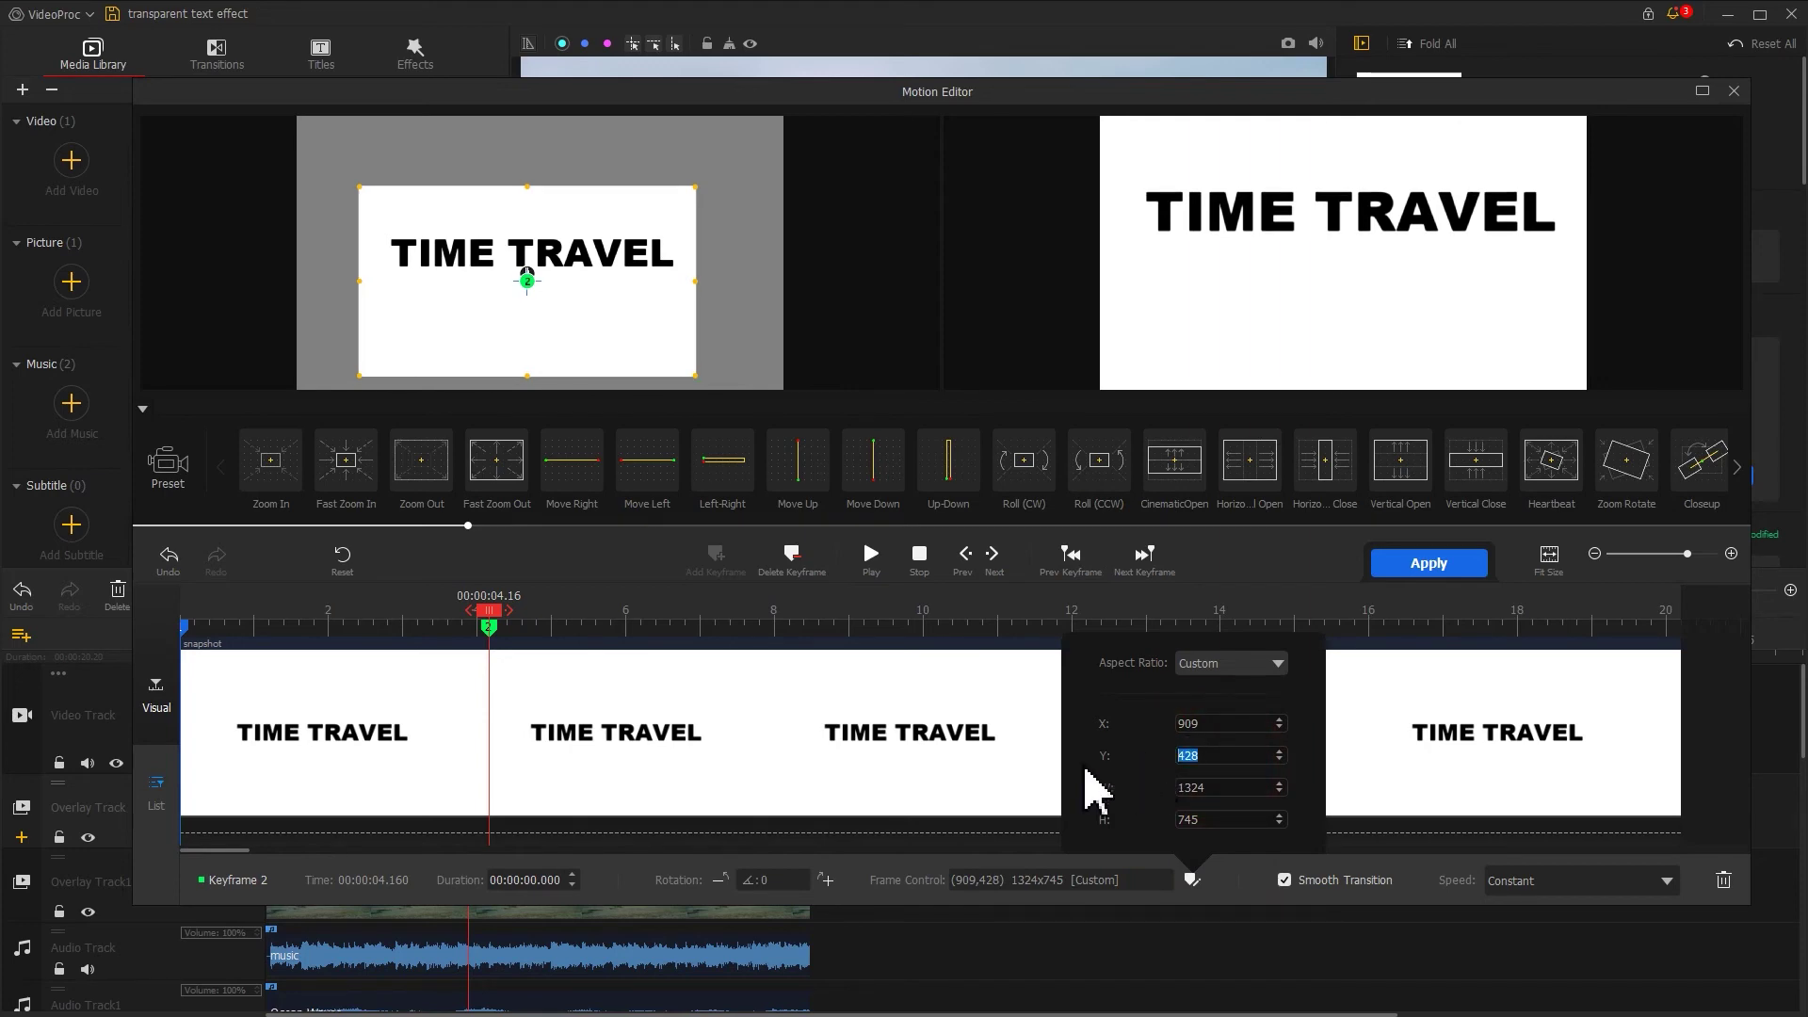
left_click(506, 636)
Preview the motion, then add a final keyframe at 20.20 seconds.
left_click_drag(505, 631, 141, 627)
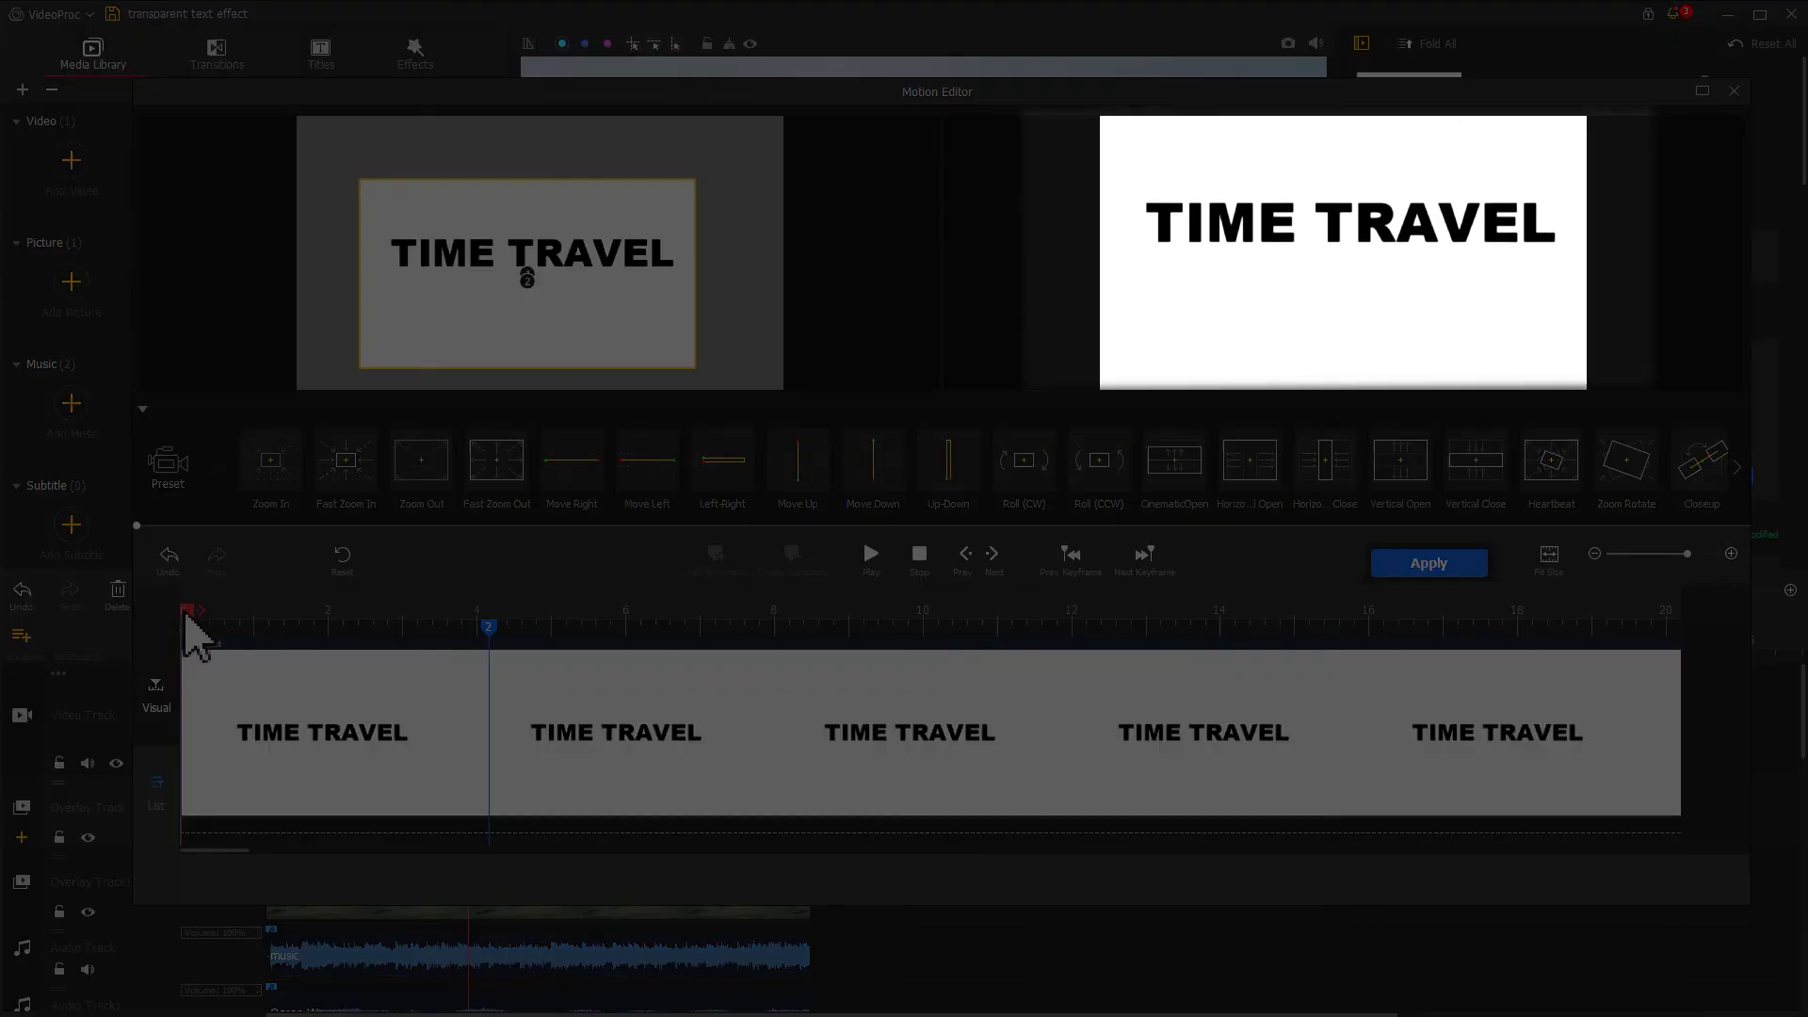
left_click_drag(190, 613, 1709, 650)
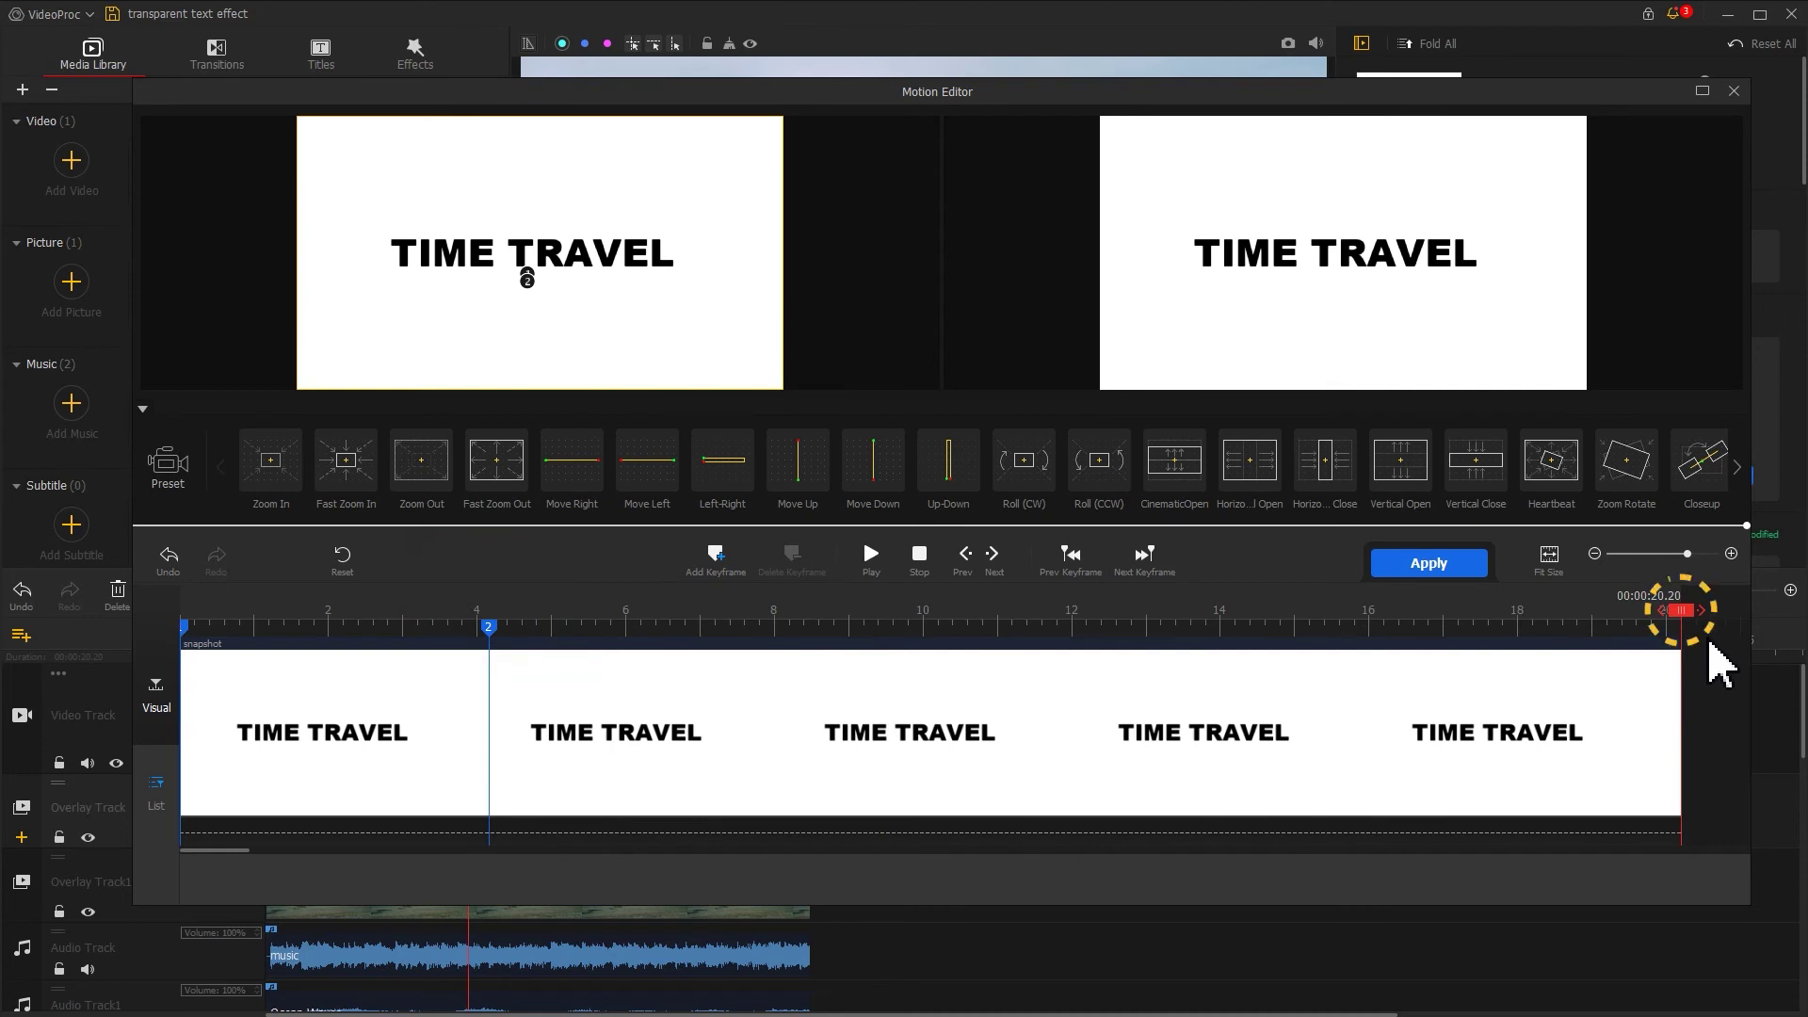
left_click(716, 555)
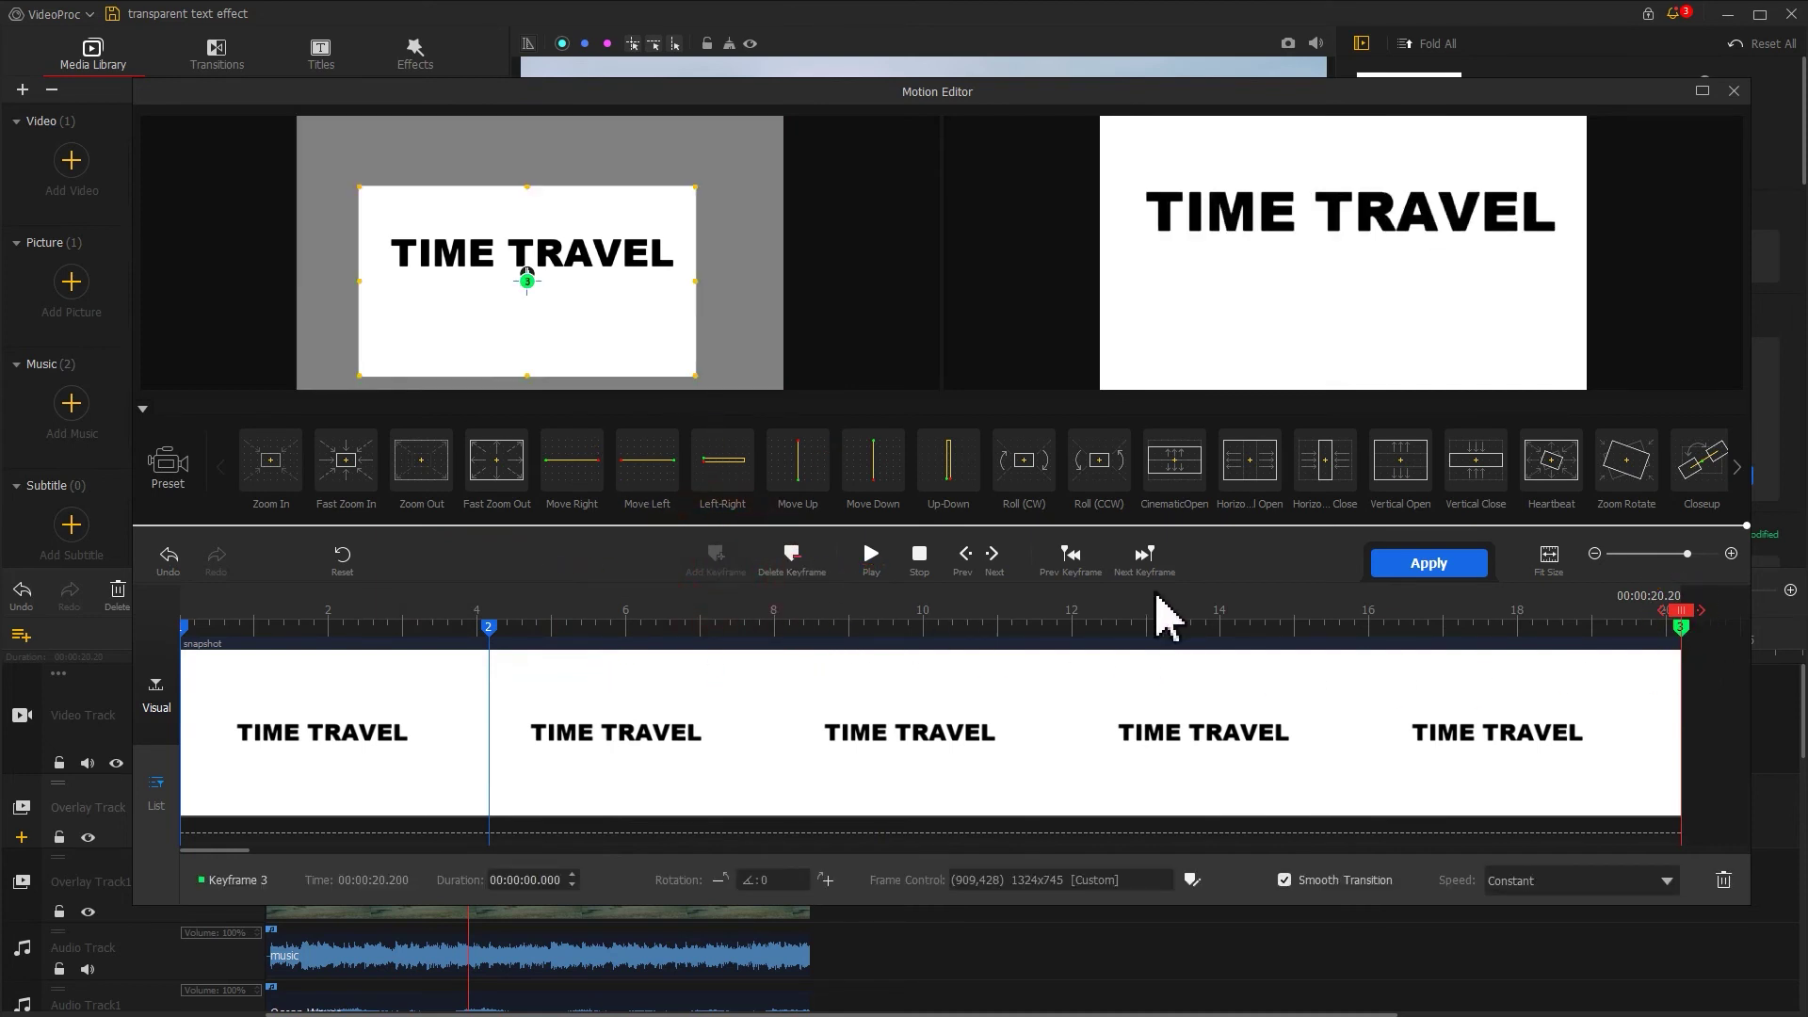
left_click(1399, 571)
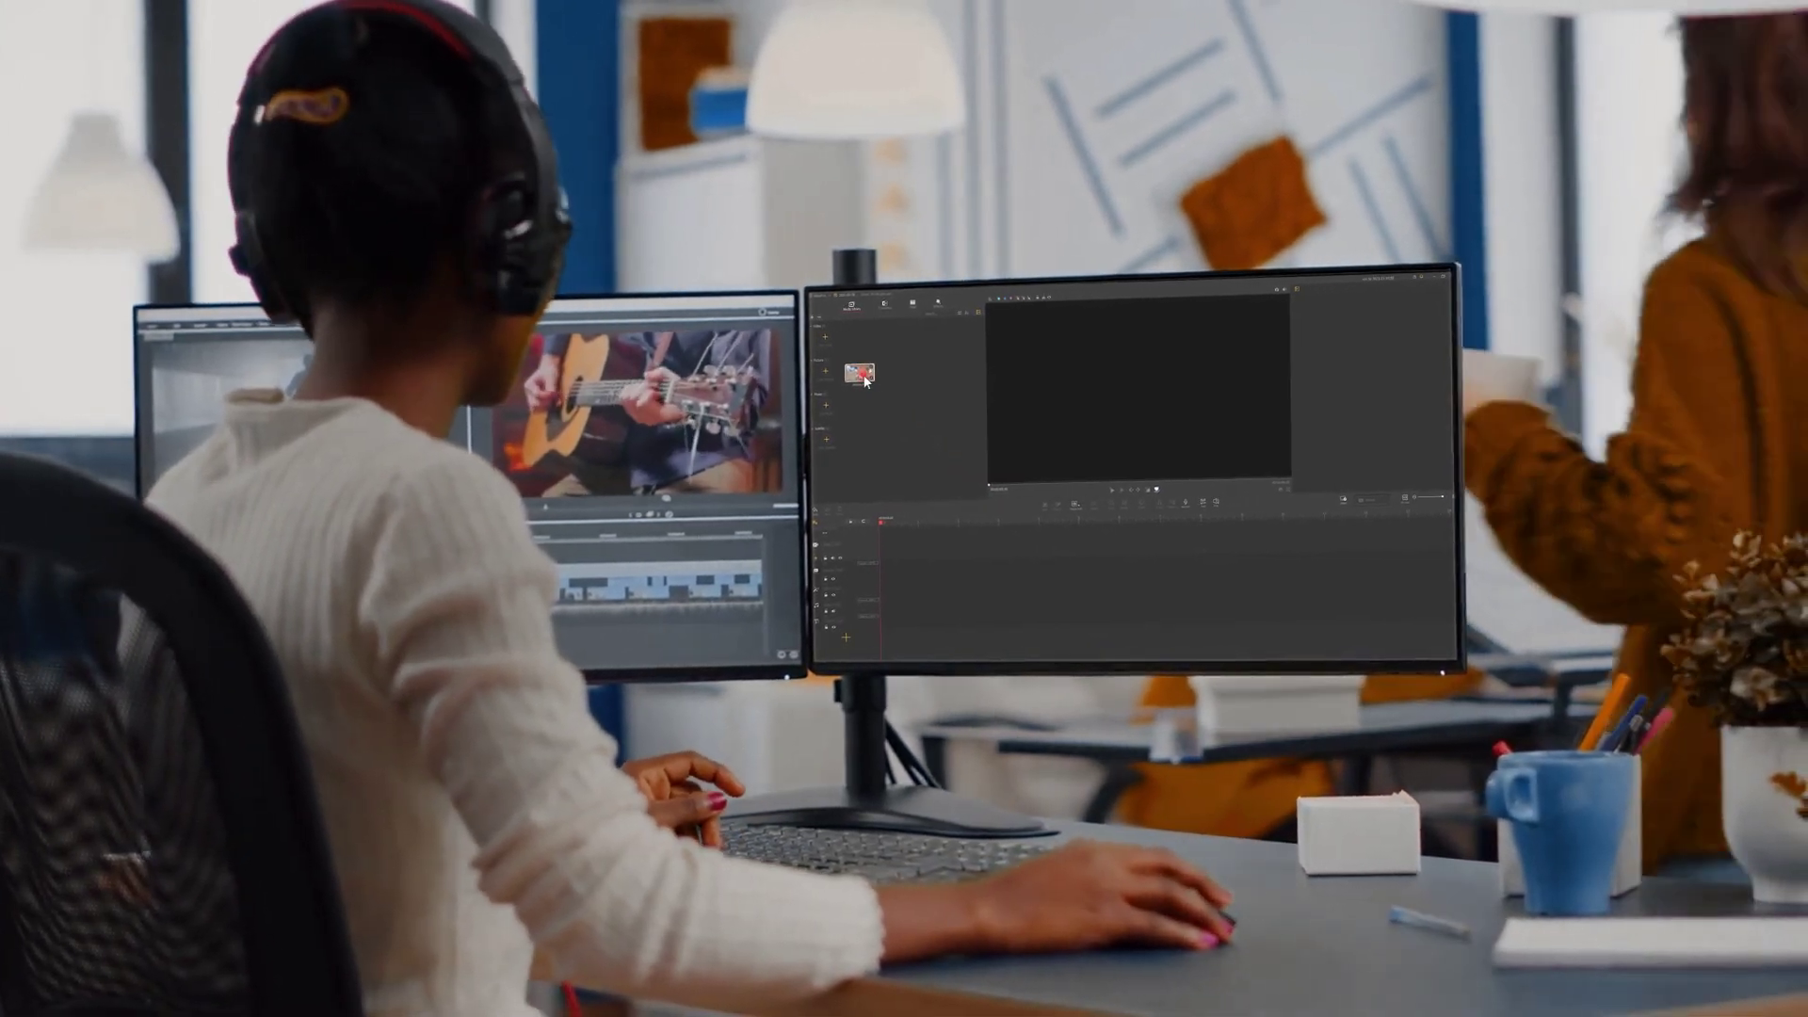
left_click_drag(869, 373, 885, 539)
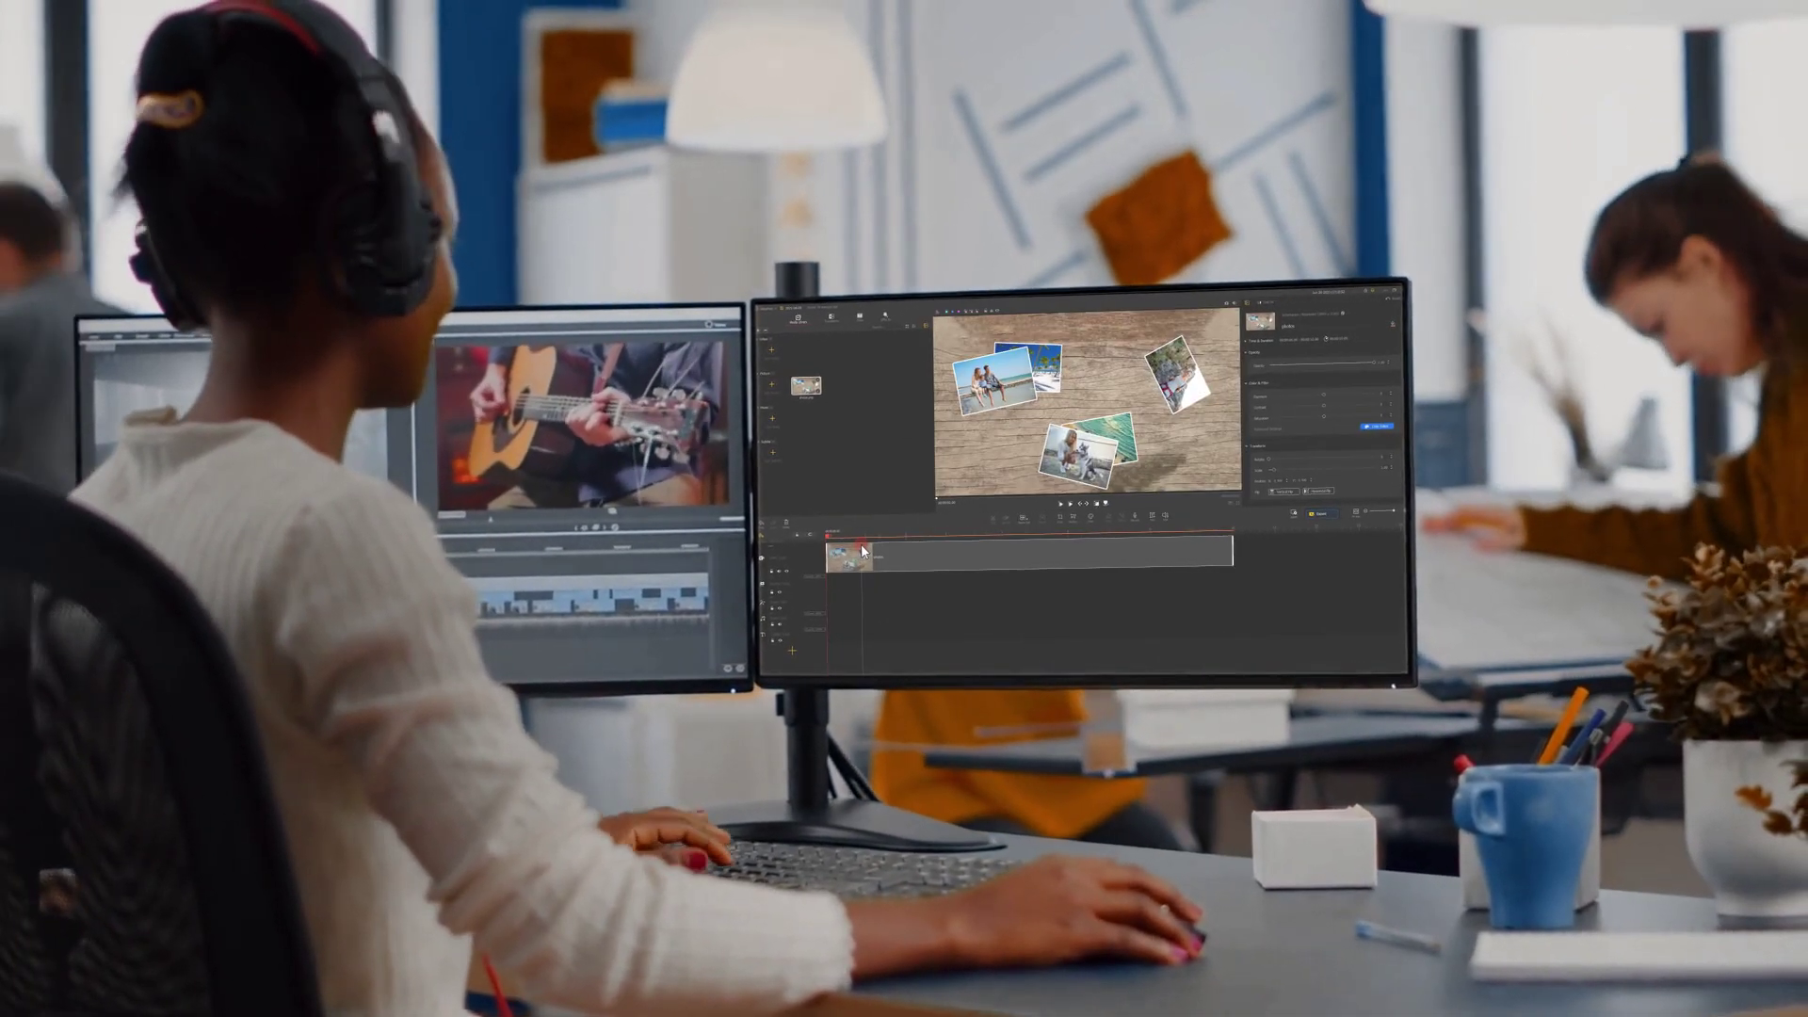